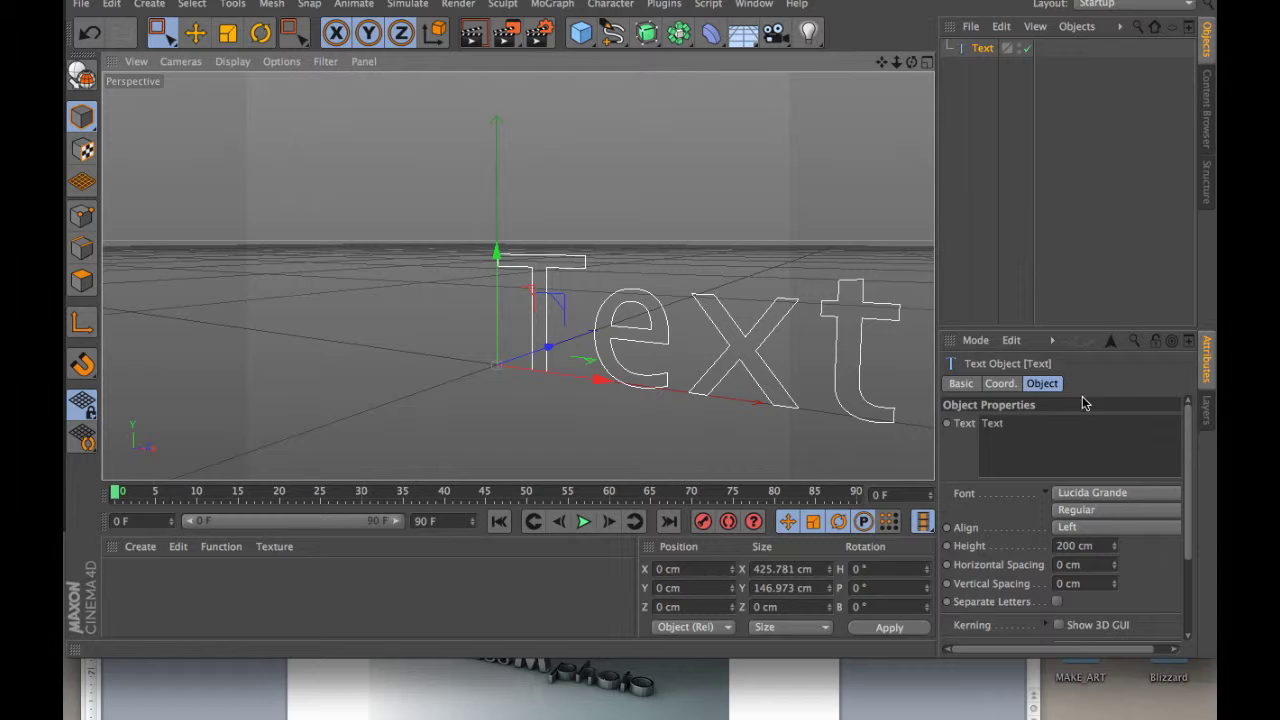
Extrude the text spline by nesting it under a new Extrude object.
click(646, 34)
alt+click(886, 57)
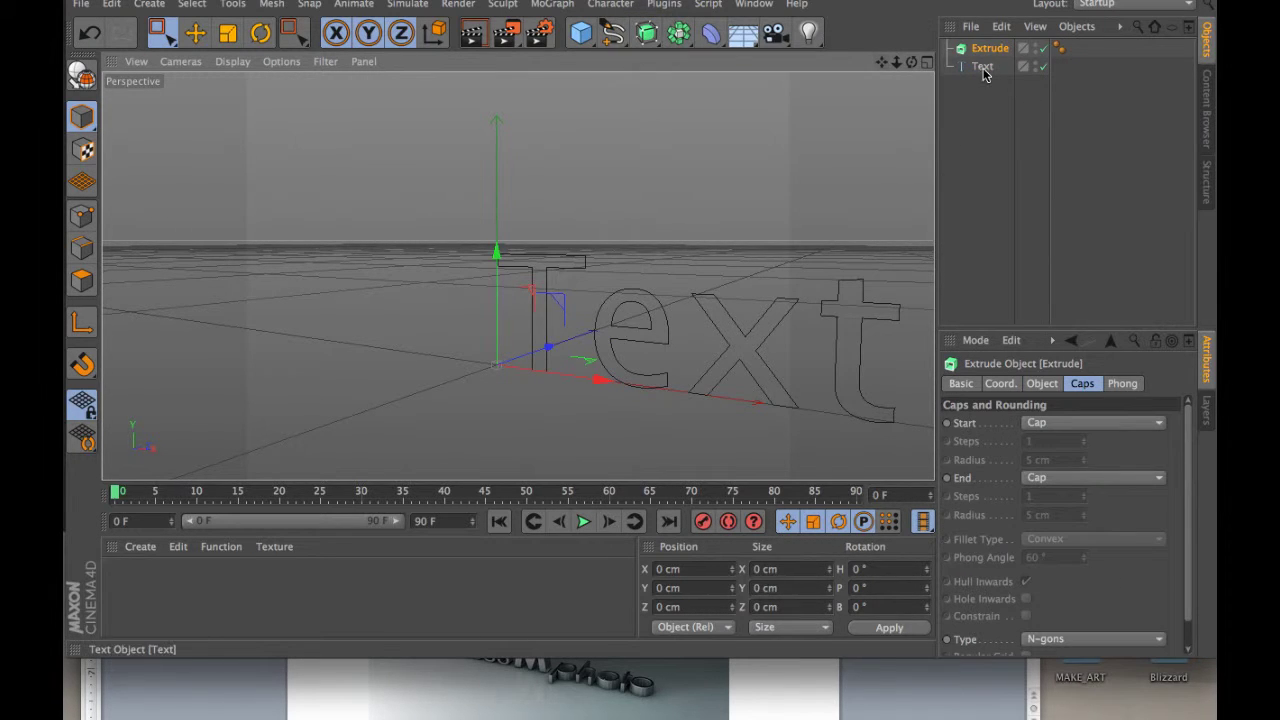
click(985, 66)
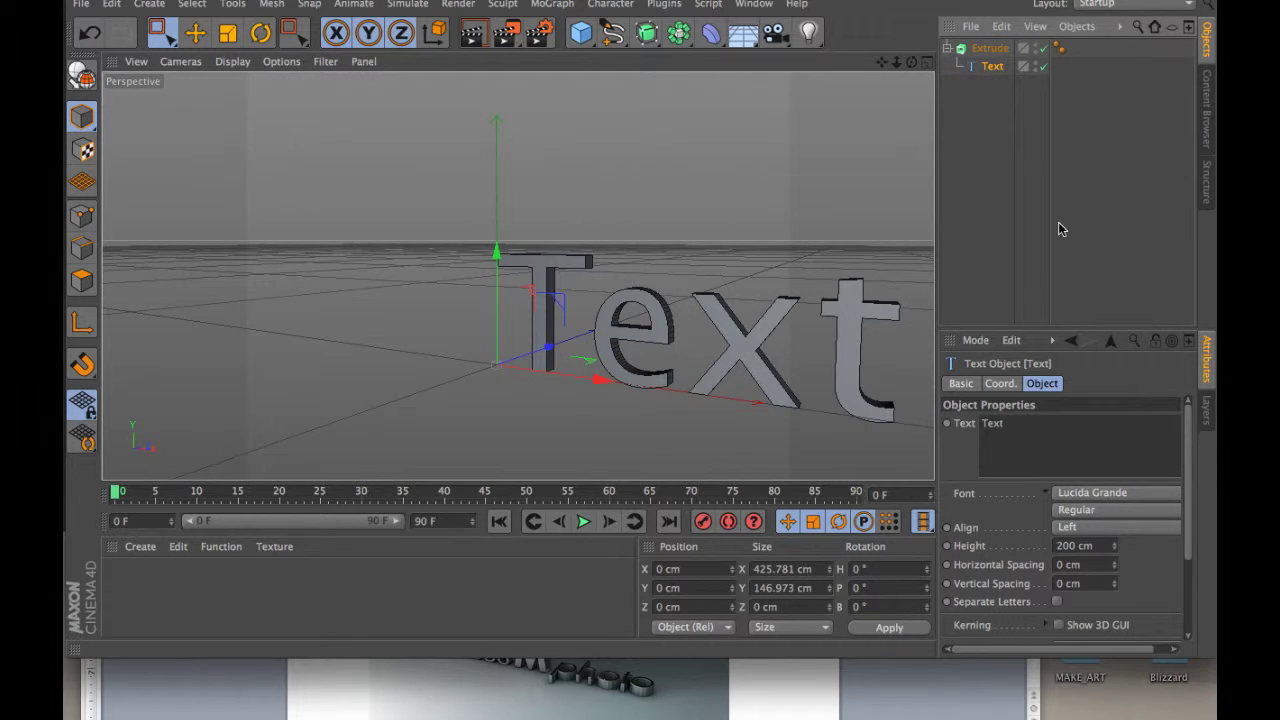
Delete the Extrude object with its nested text and add a MoText object to the scene.
click(990, 50)
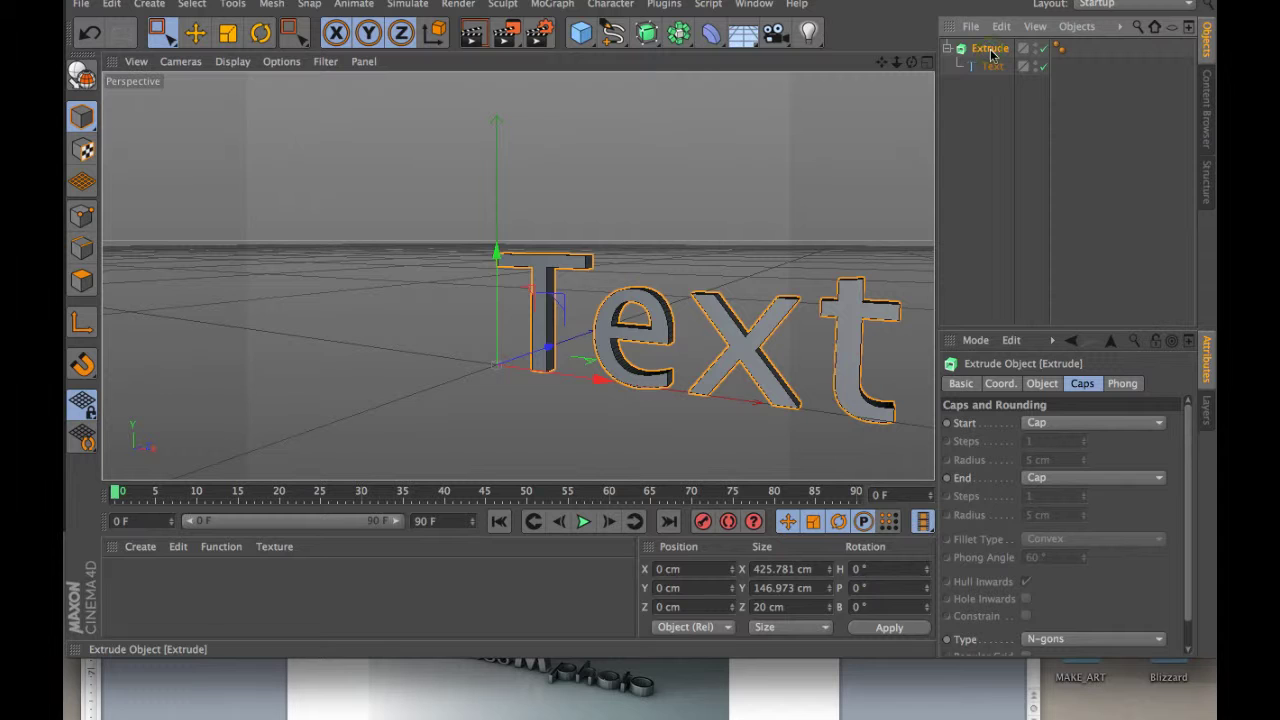
key(Delete)
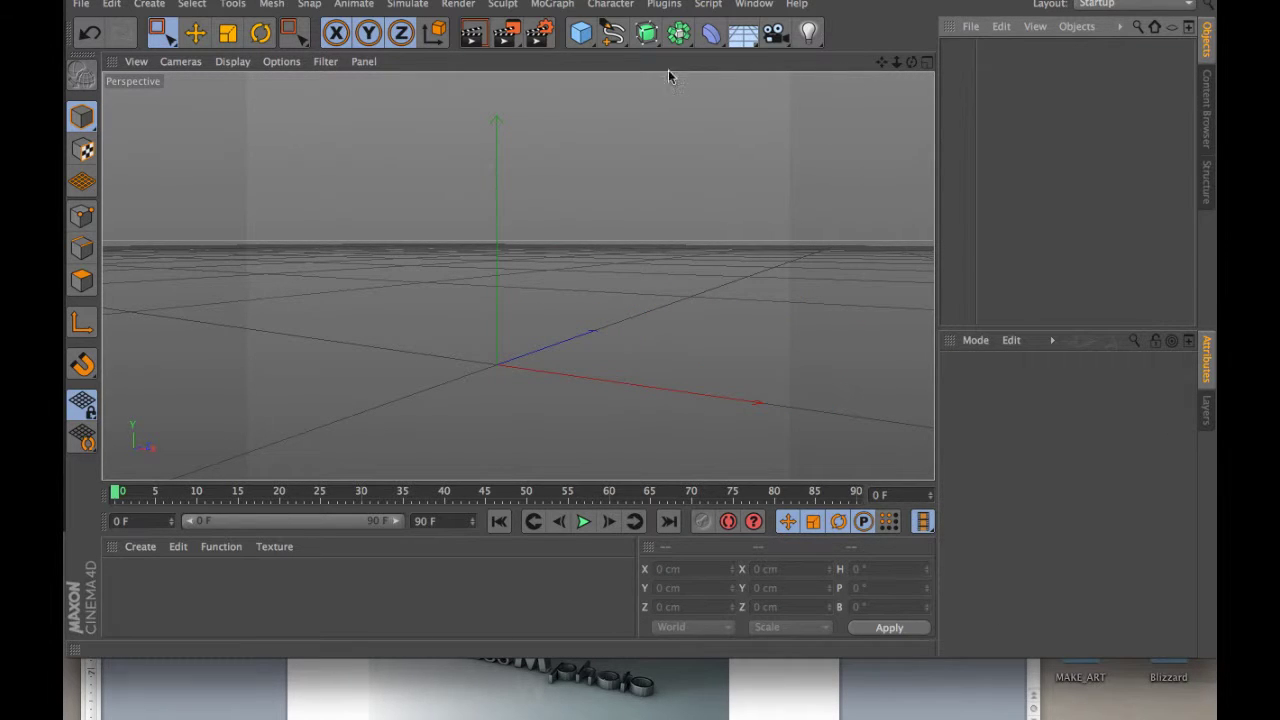
click(552, 5)
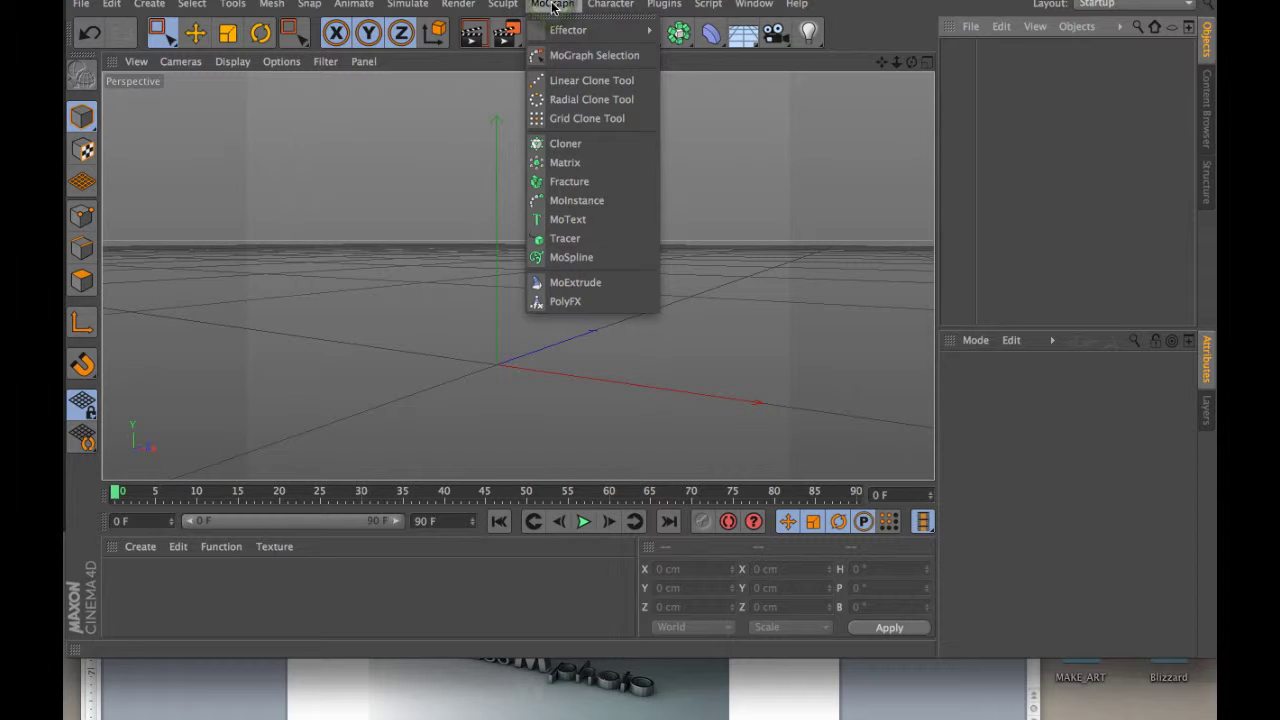
click(566, 219)
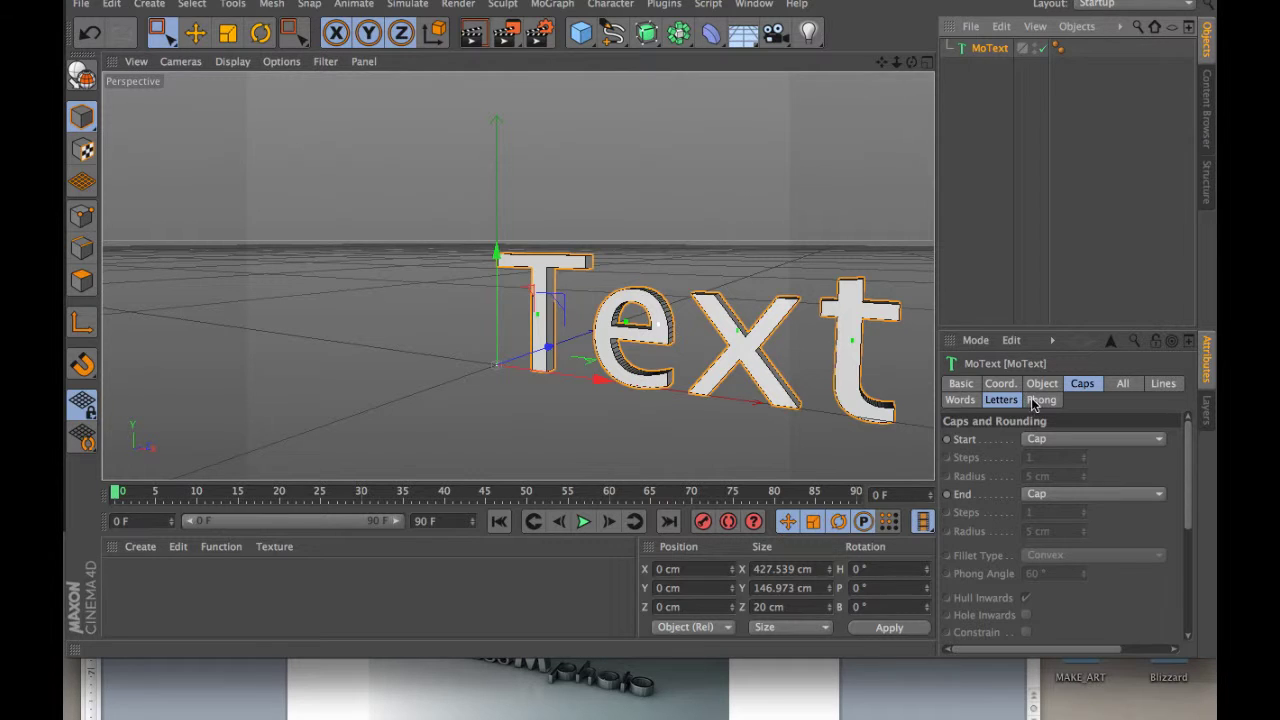
Widen the object and attribute area and set the MoText's text to "UNH 3D".
drag(937, 269, 810, 260)
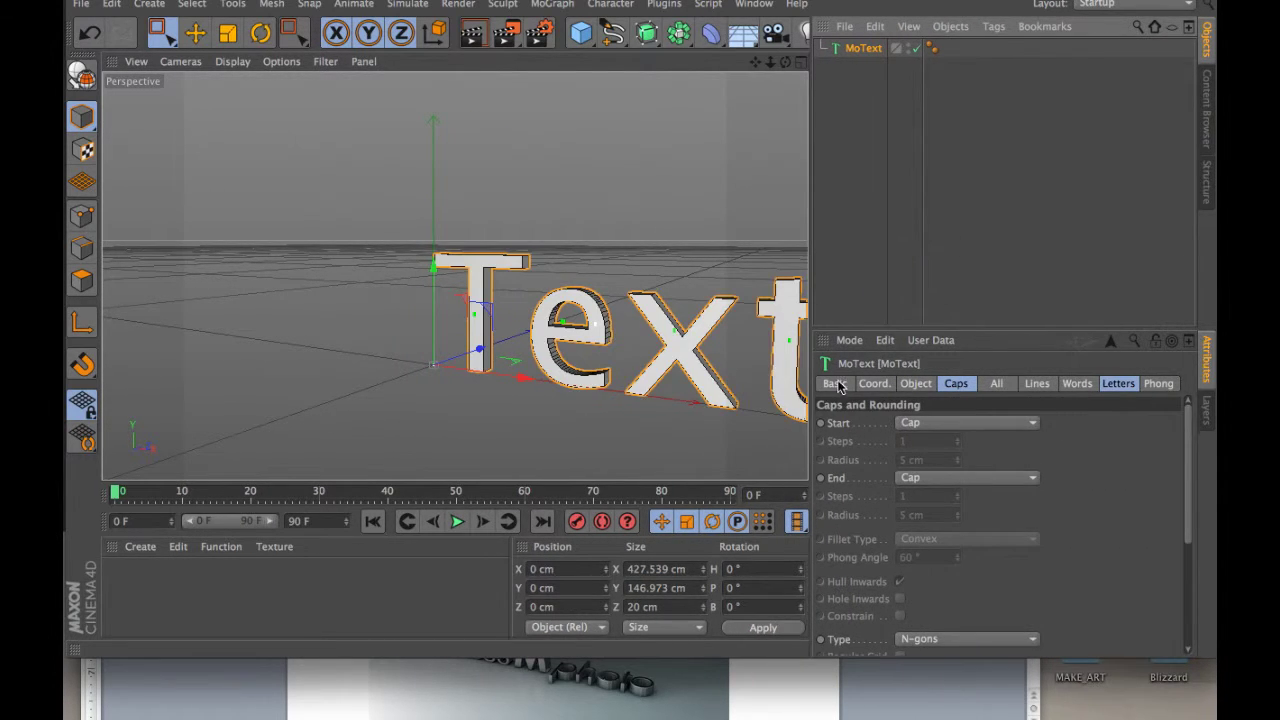
click(836, 386)
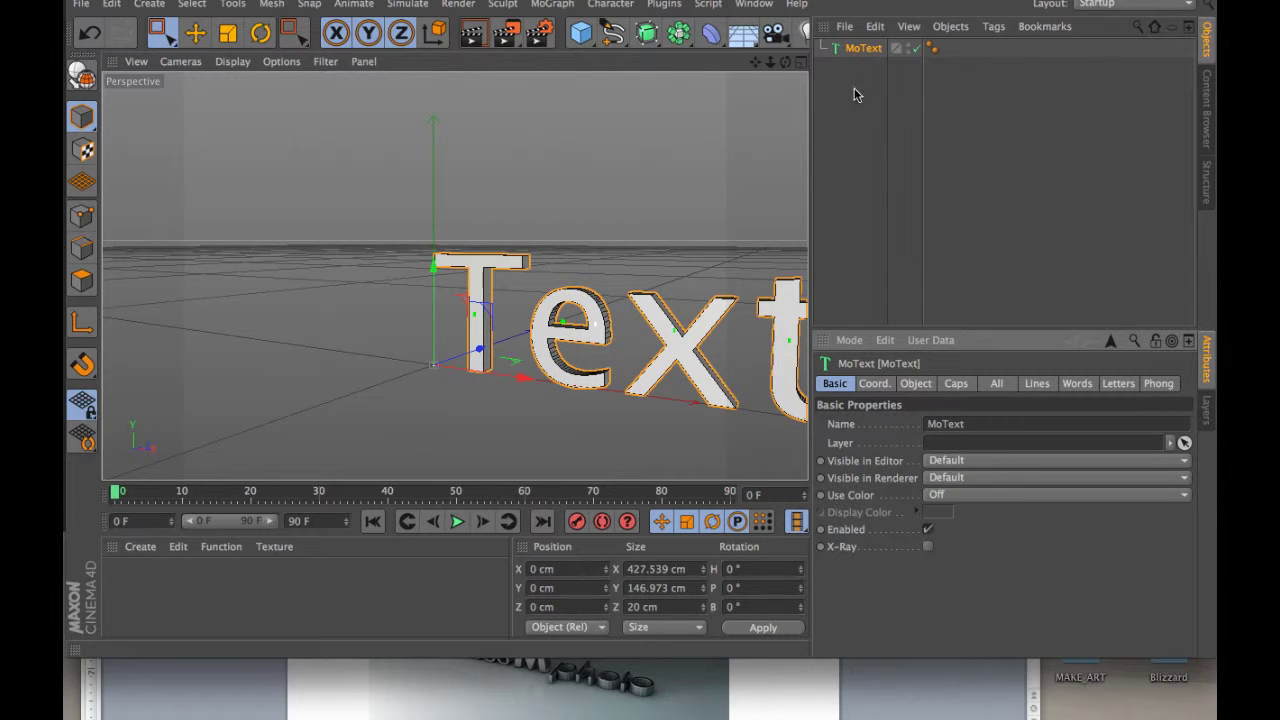
click(873, 386)
click(914, 384)
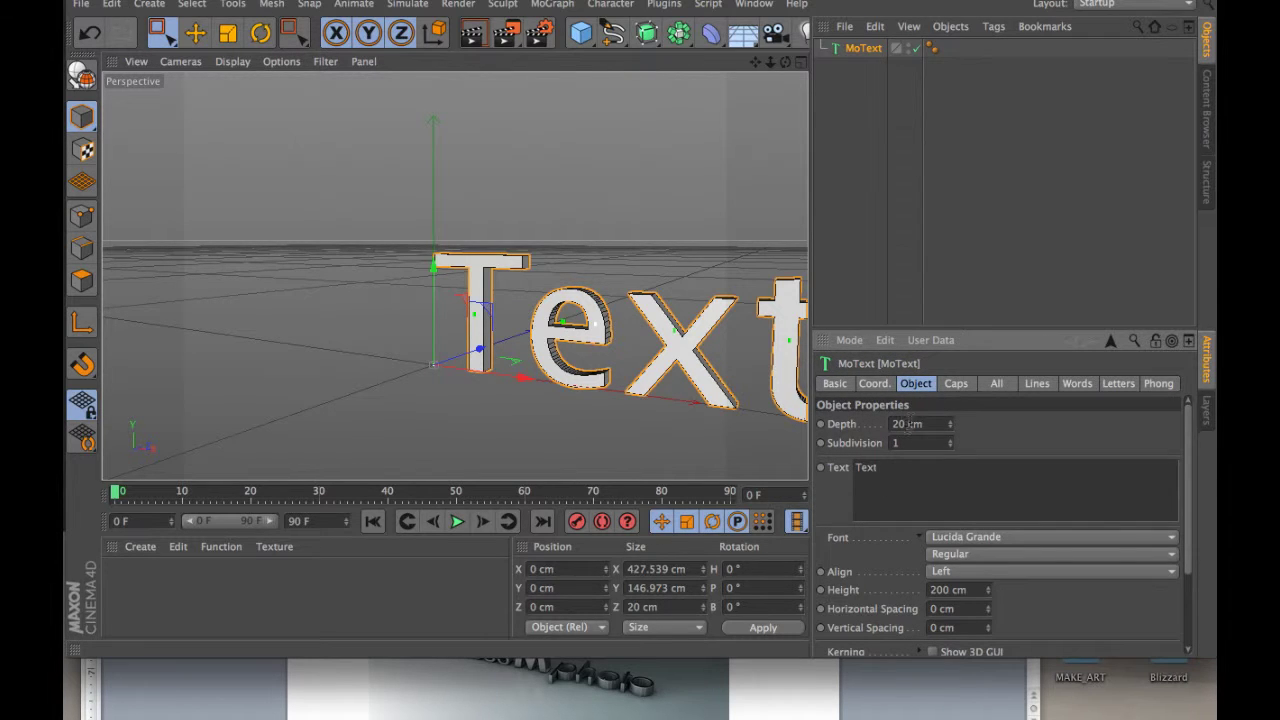
double_click(897, 472)
text(UNH 3D)
Set the MoText's font to Helvetica in the Bold style.
click(1002, 537)
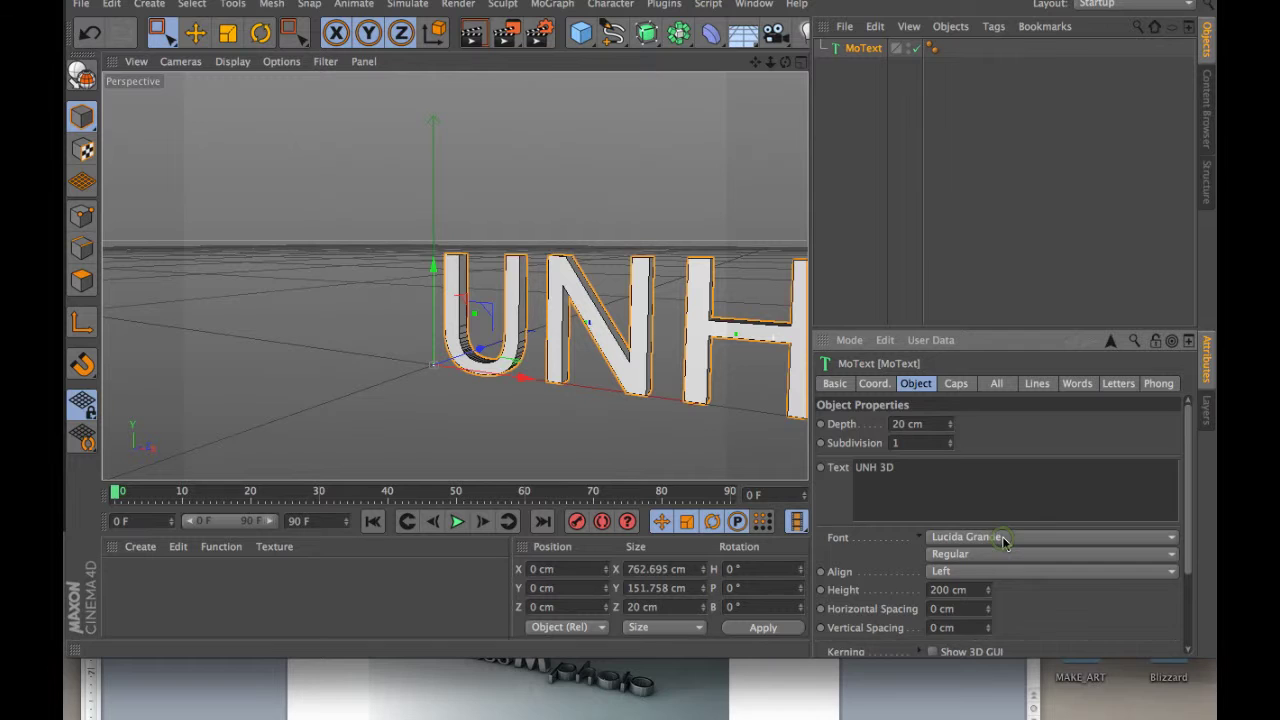
scroll(1037, 306, up, 8)
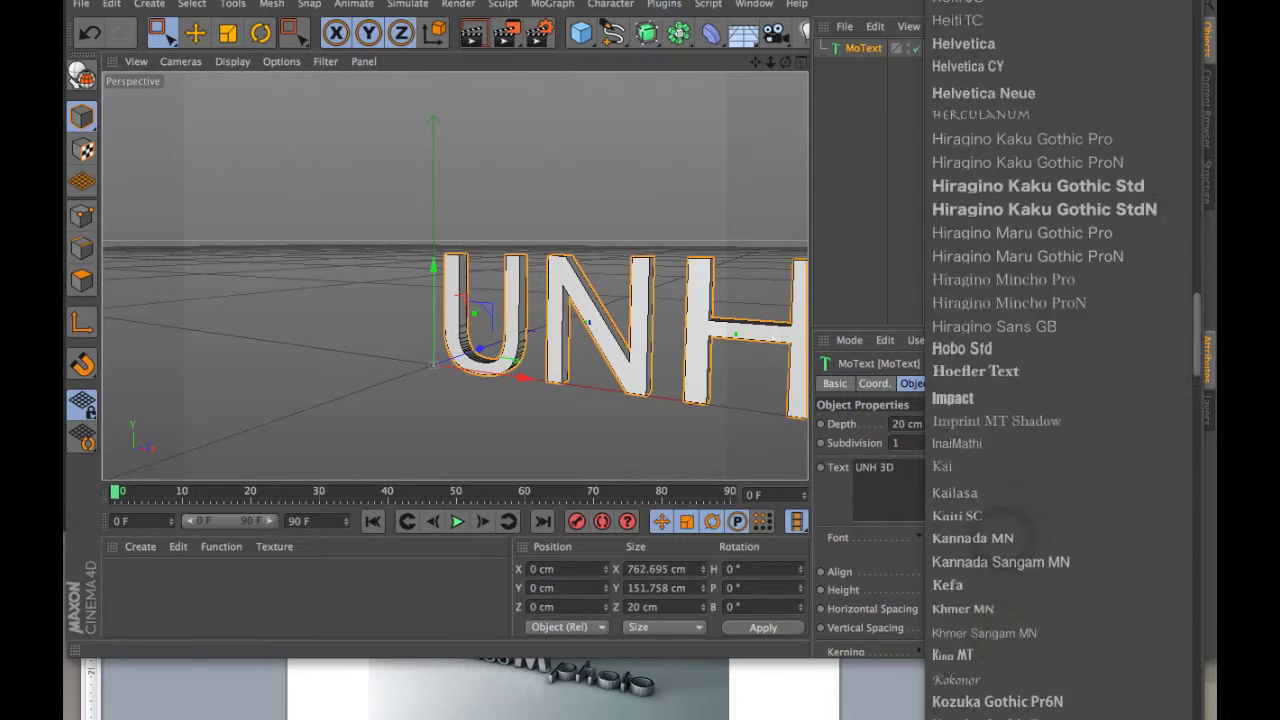
scroll(1010, 420, up, 4)
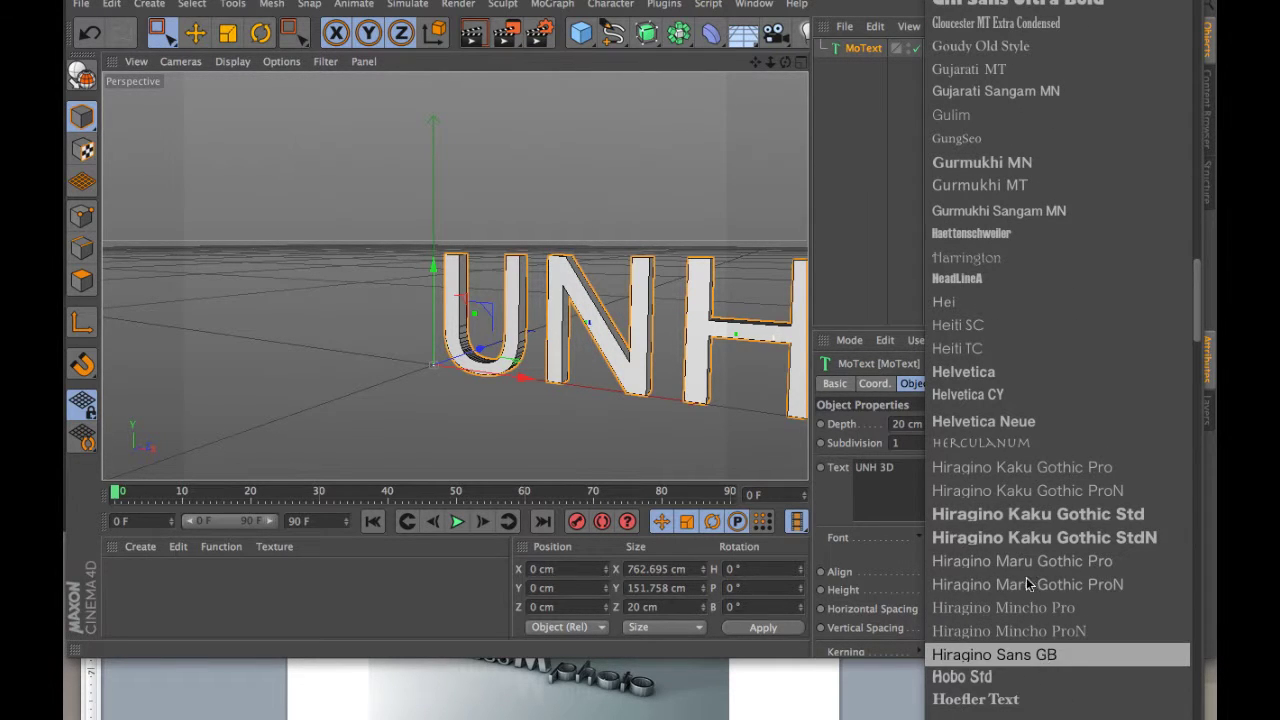
click(997, 374)
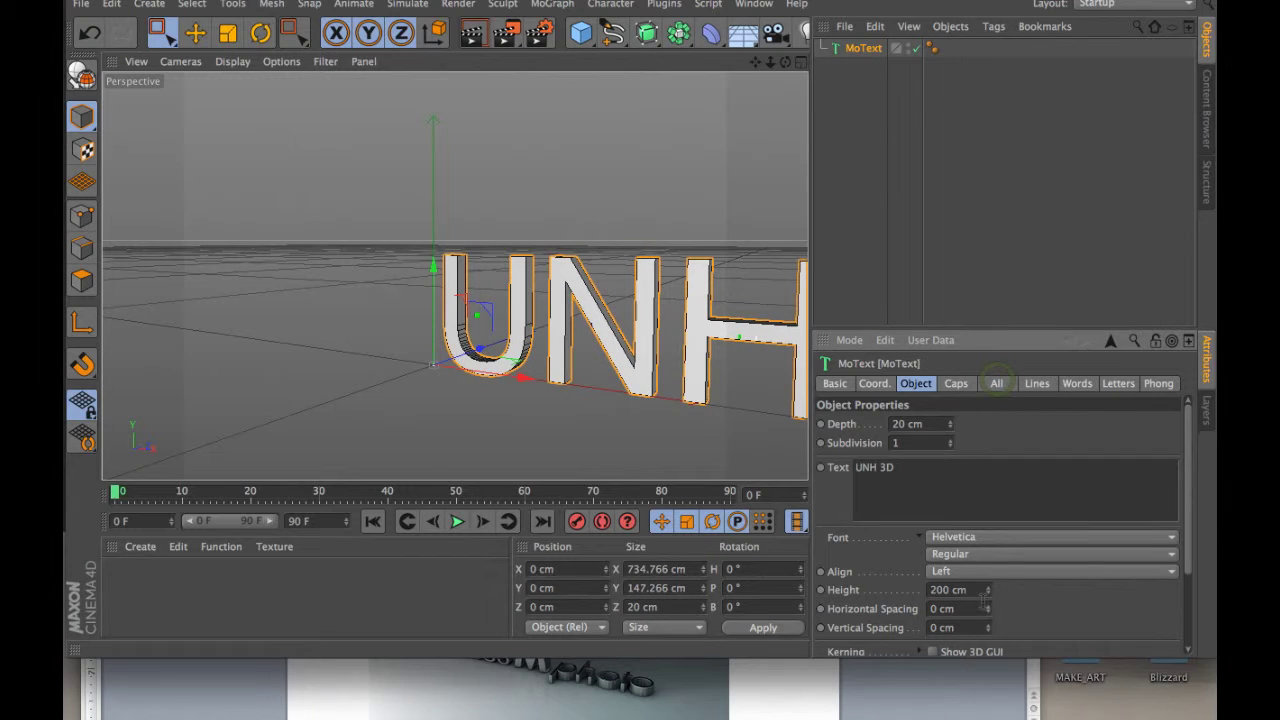
click(988, 550)
click(978, 570)
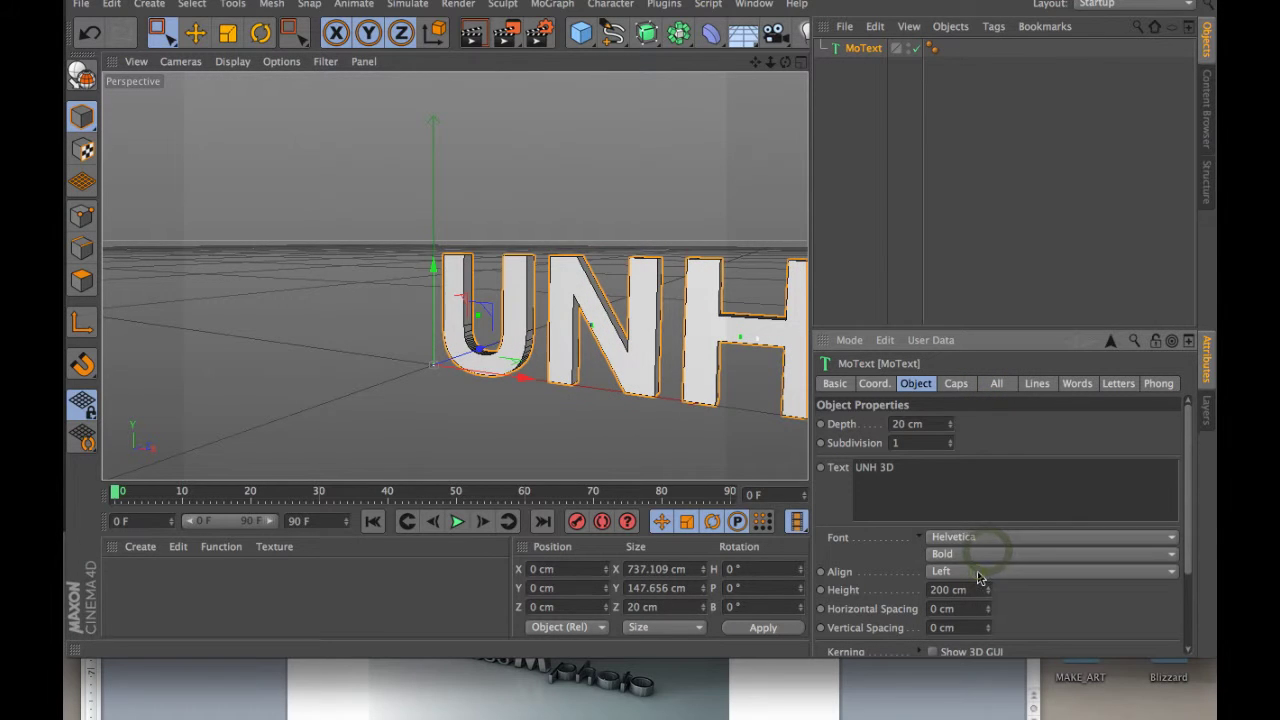
Set the MoText's depth to 76 cm and its subdivision to 3.
drag(755, 62, 468, 28)
drag(770, 62, 660, 62)
drag(755, 62, 737, 64)
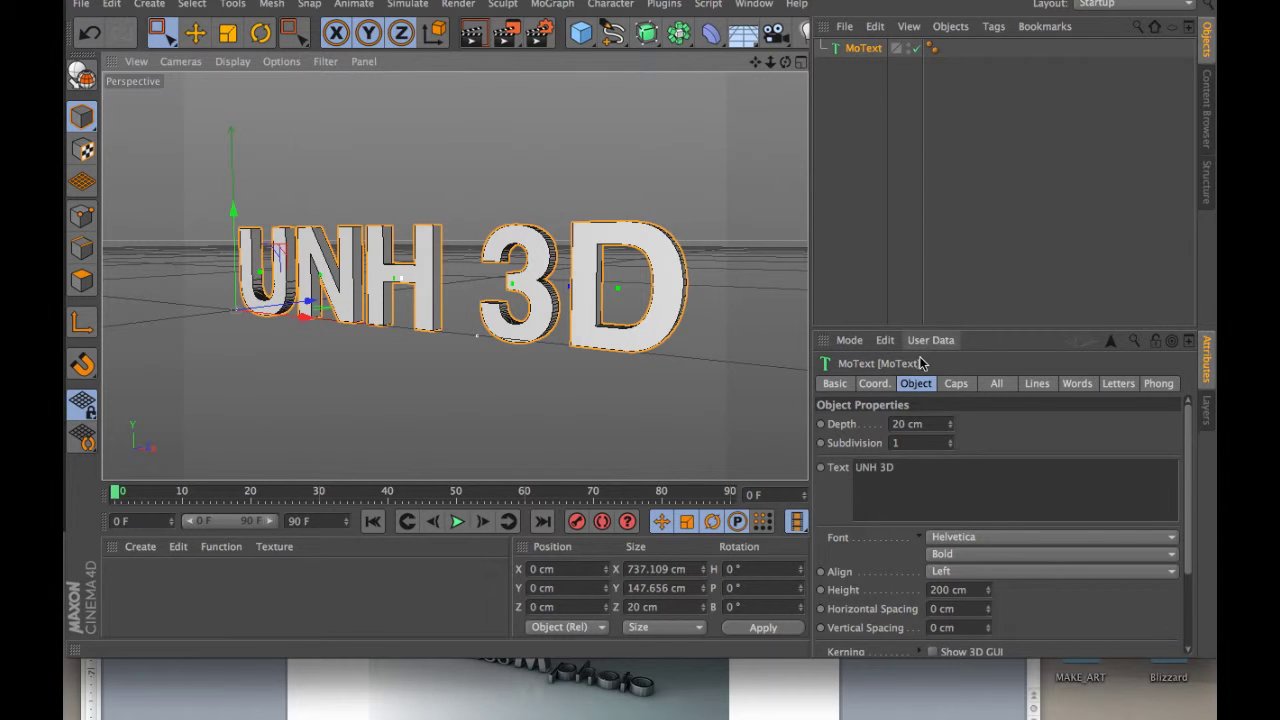
drag(951, 428, 951, 428)
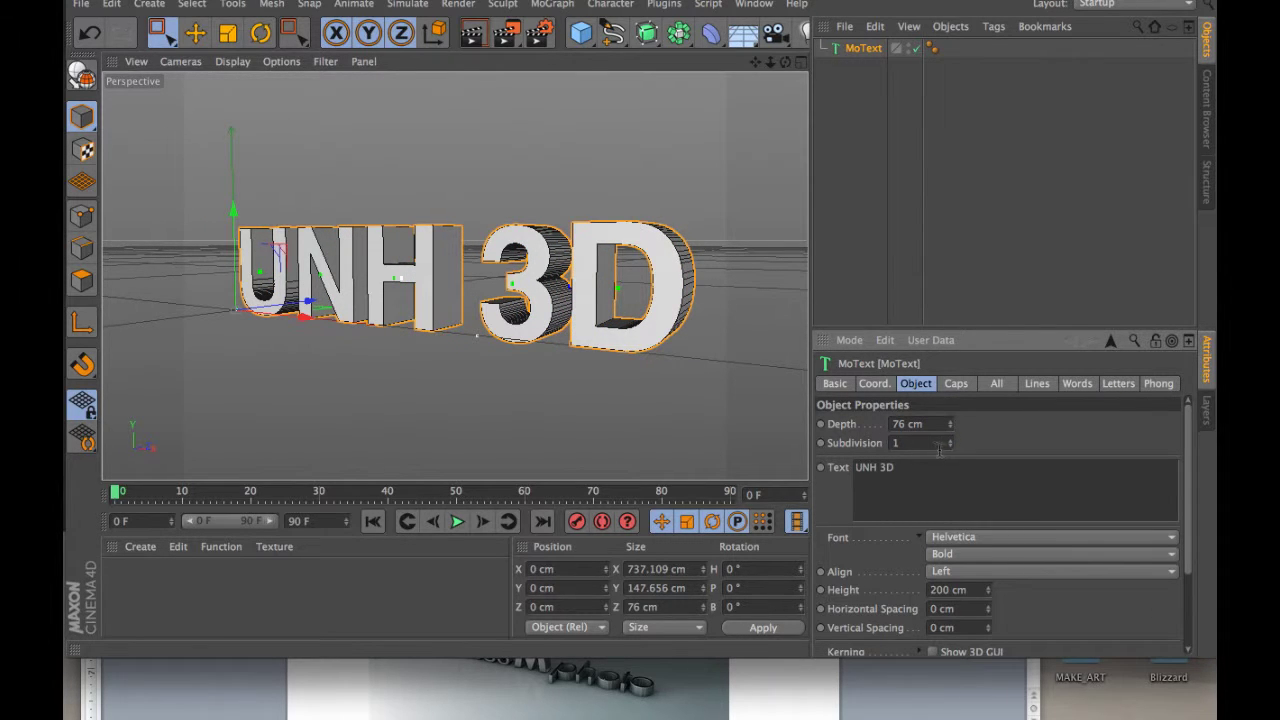
click(950, 441)
click(950, 441)
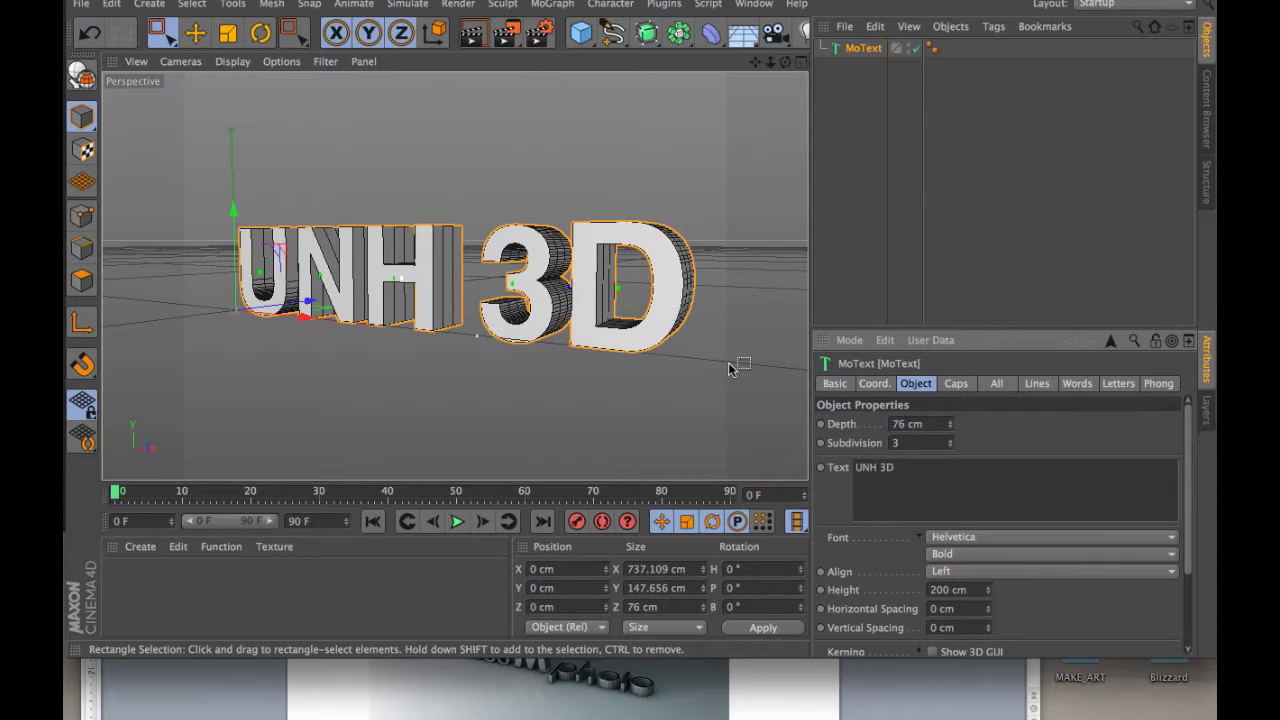
Set the MoText's alignment to Middle and its height to 236 cm.
drag(1188, 441, 1189, 498)
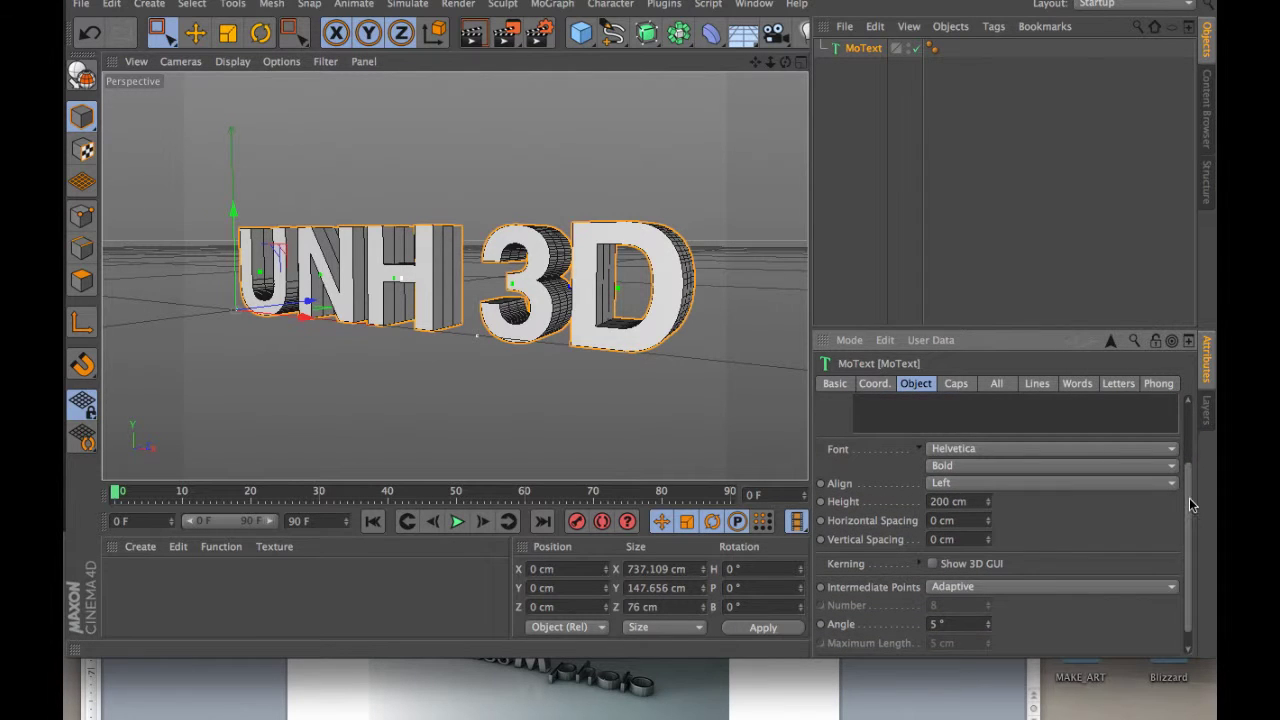
click(1018, 482)
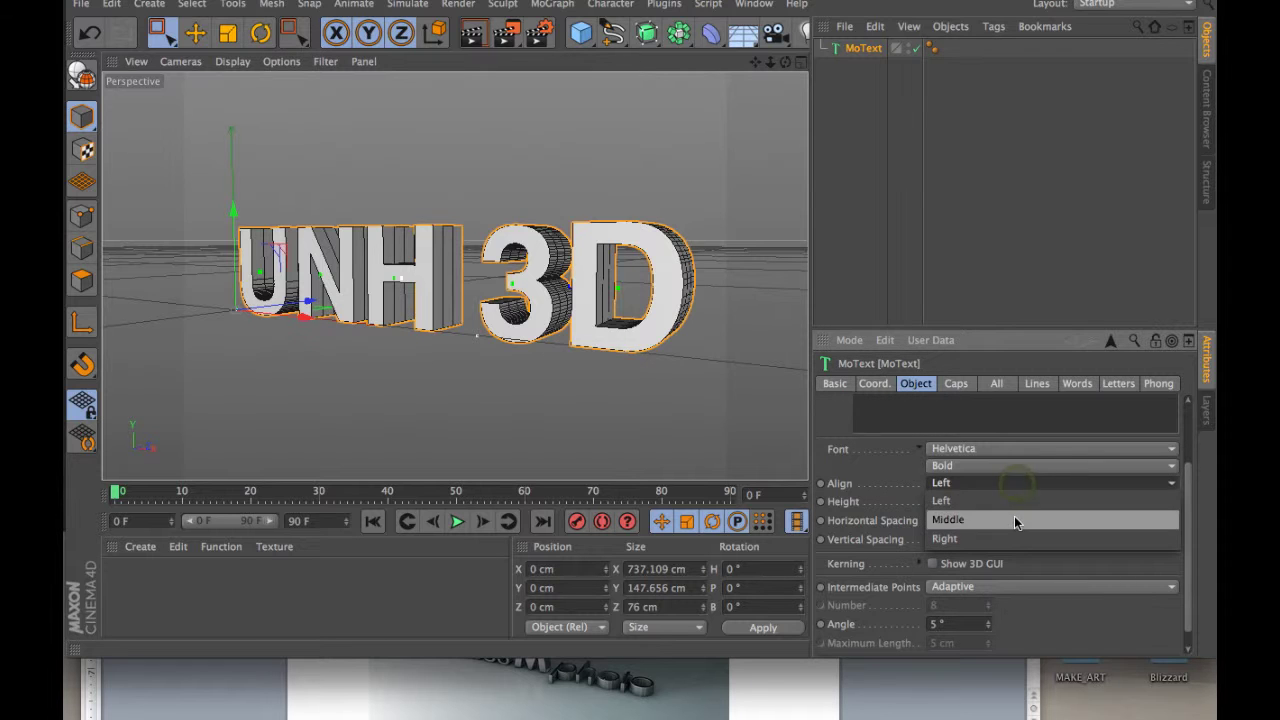
click(1015, 517)
drag(755, 62, 455, 277)
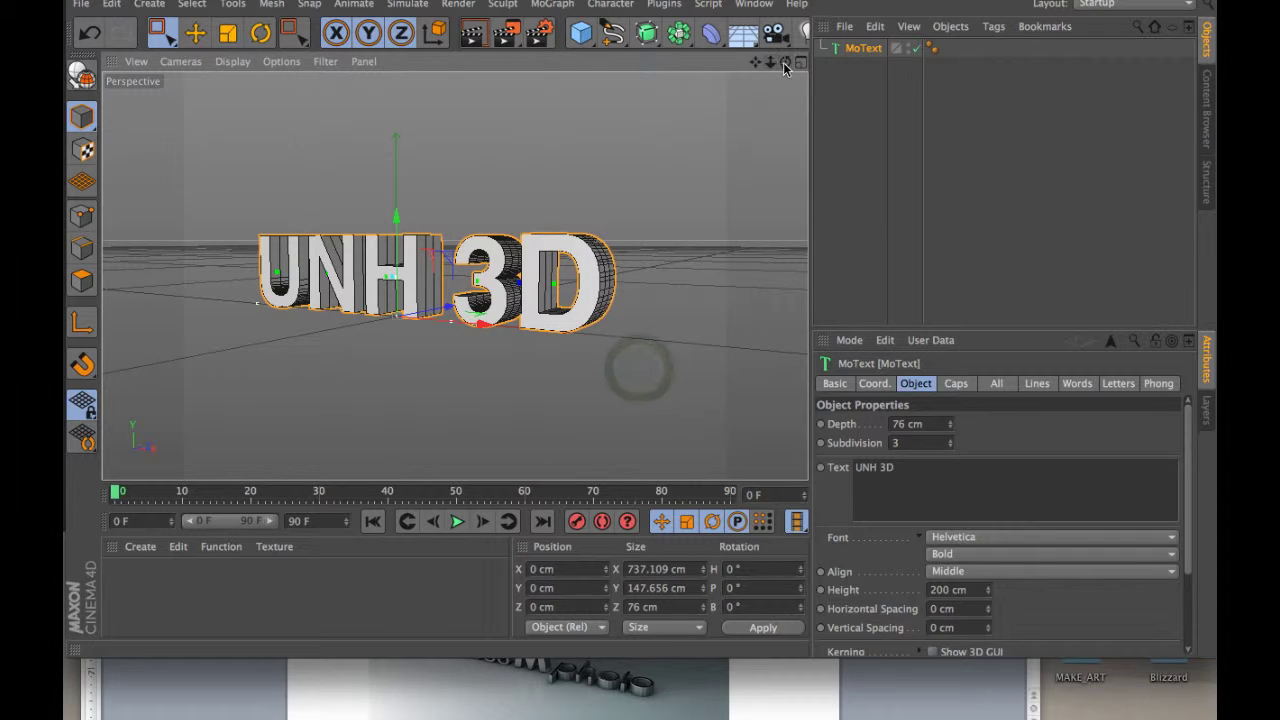
drag(785, 62, 397, 316)
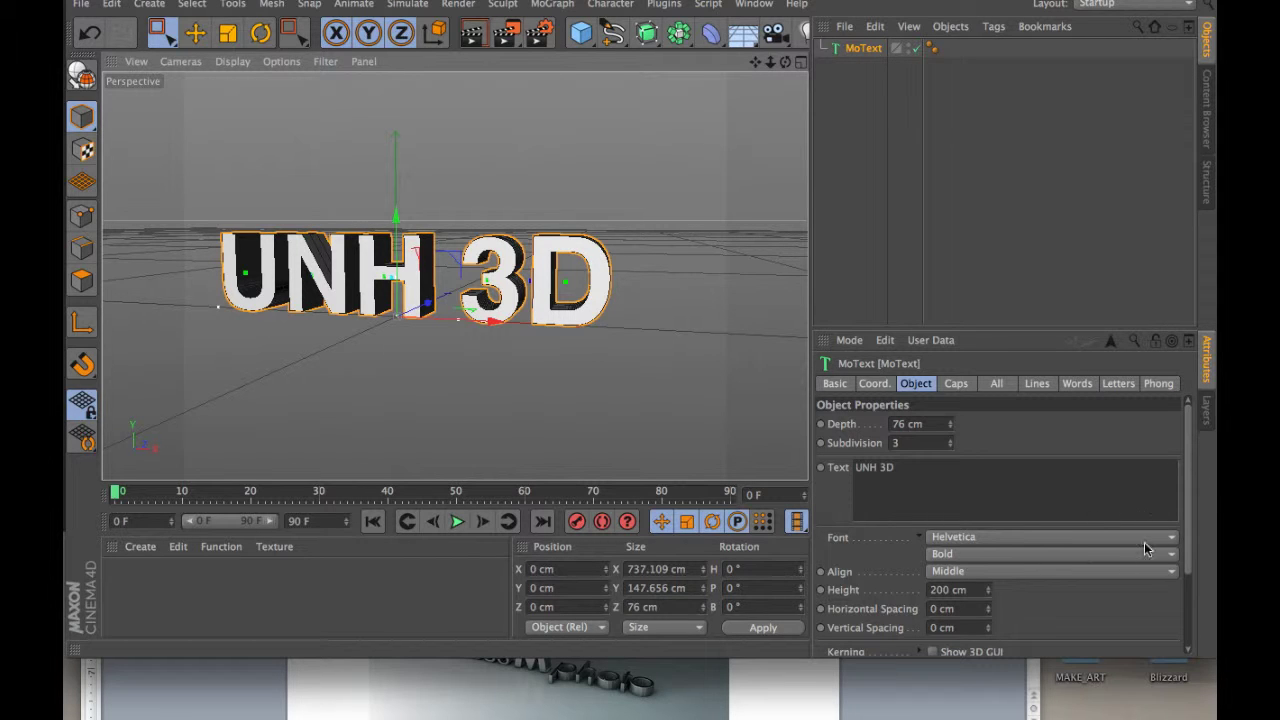
drag(1188, 506, 1181, 533)
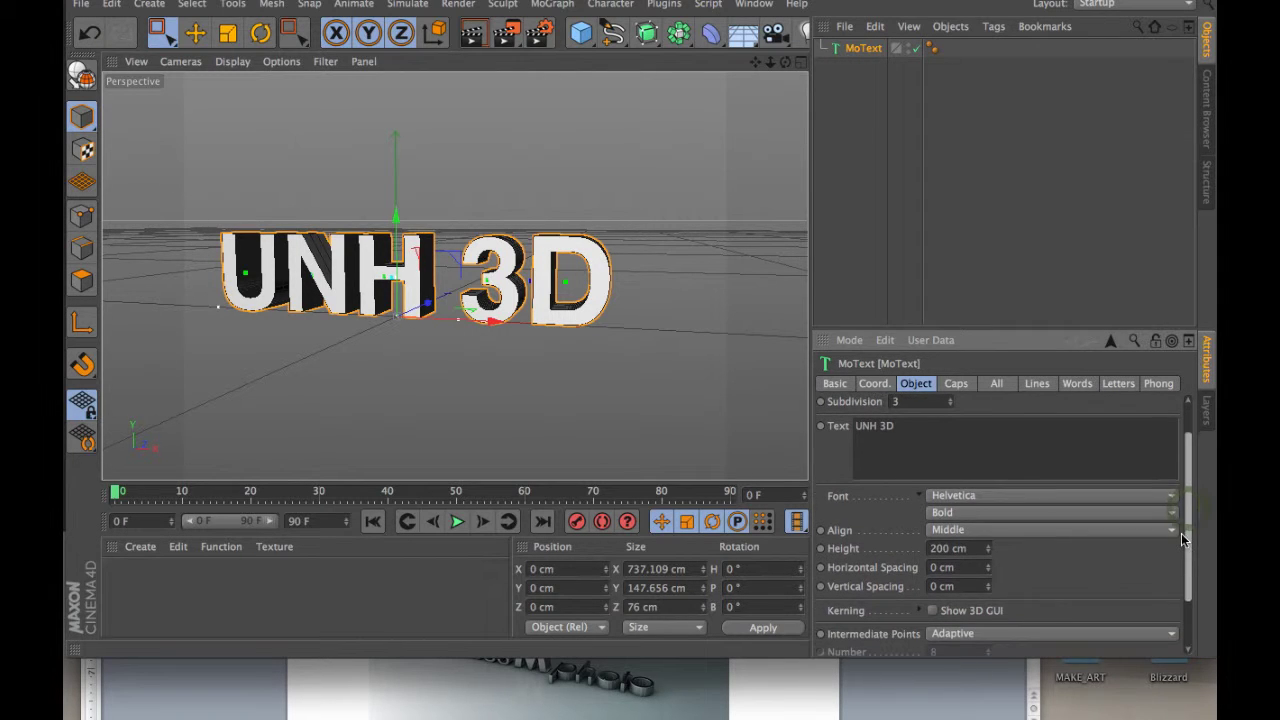
drag(991, 548, 989, 546)
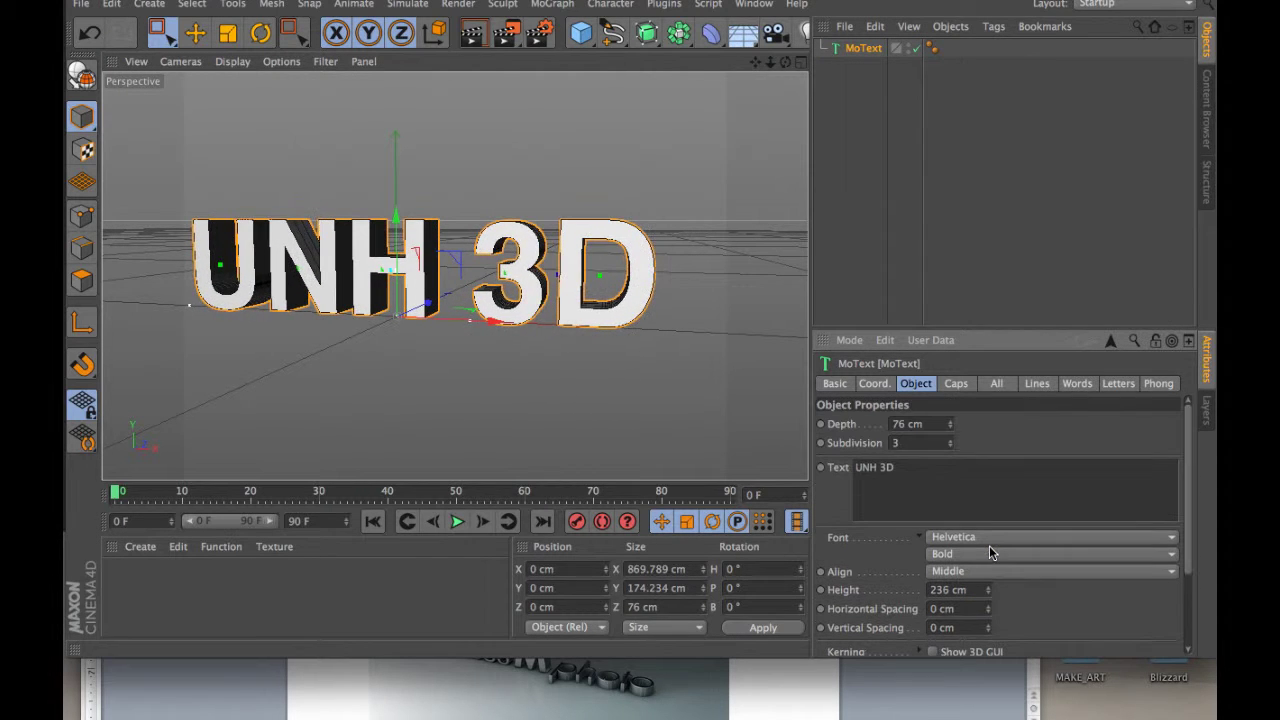
Try out a different horizontal spacing for the letters and reset it to 0 cm.
drag(1189, 516, 1187, 548)
drag(989, 551, 990, 548)
double_click(951, 608)
text(0)
Turn on the MoText's 3D kerning GUI and select the handle of the letter 3.
drag(1188, 538, 1182, 592)
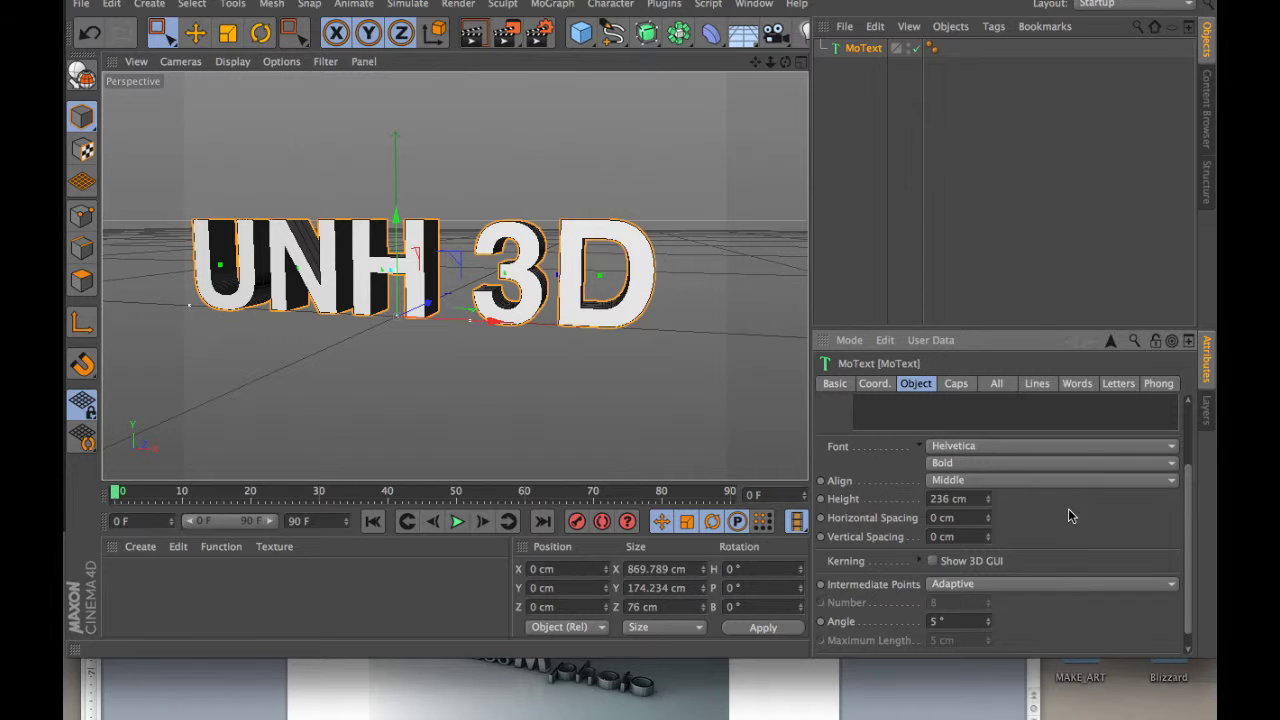
click(934, 562)
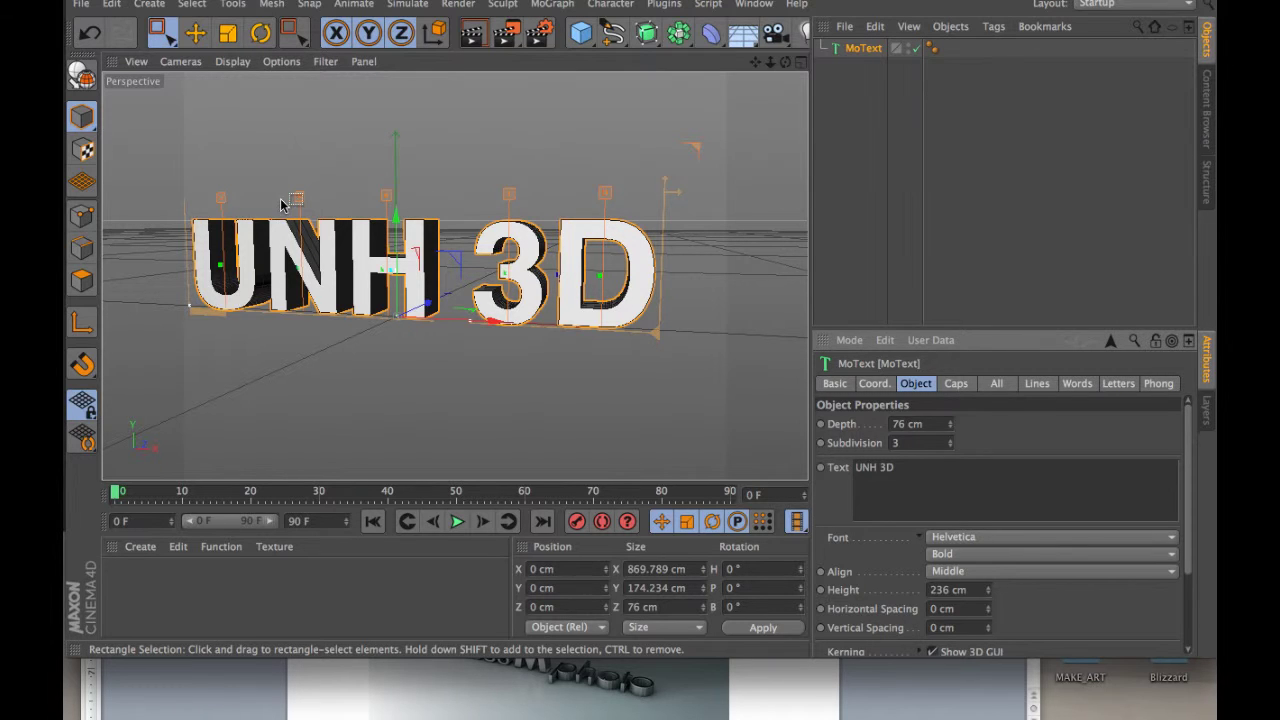
click(509, 196)
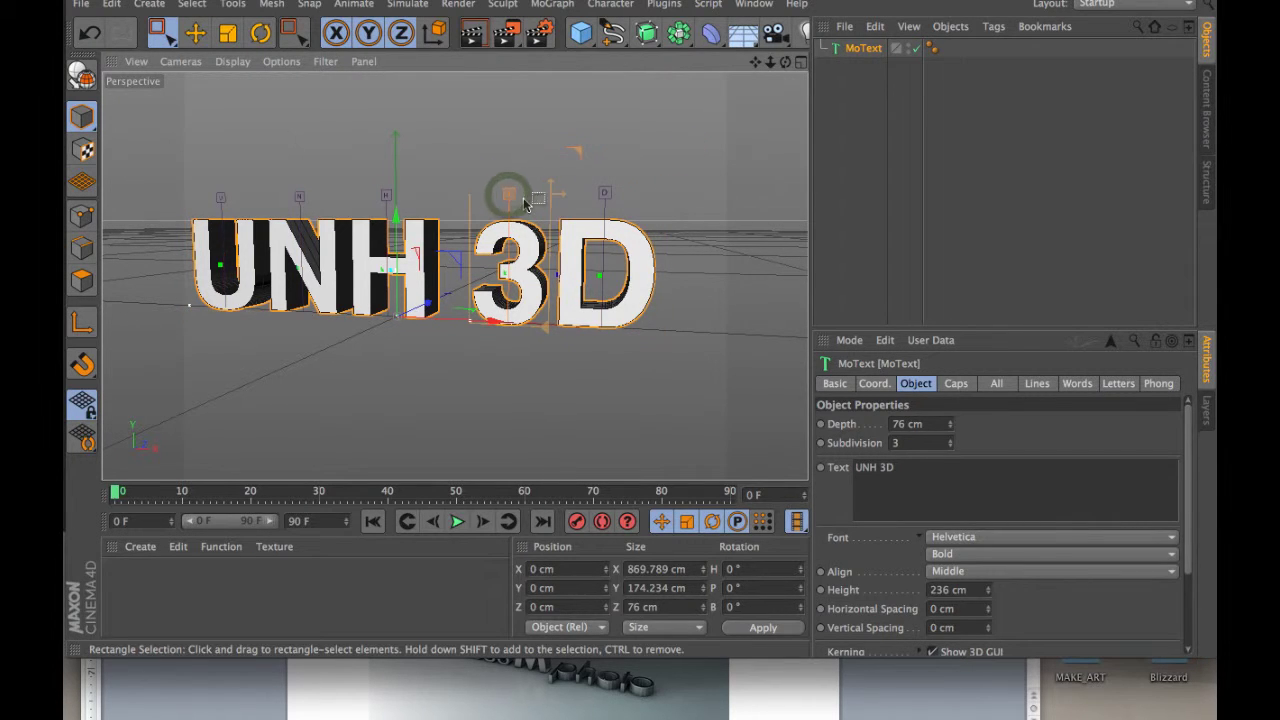
Scale the 3 to about 65% horizontally and 74% vertically and shift its baseline about 34% with the kerning handles.
drag(776, 68, 788, 70)
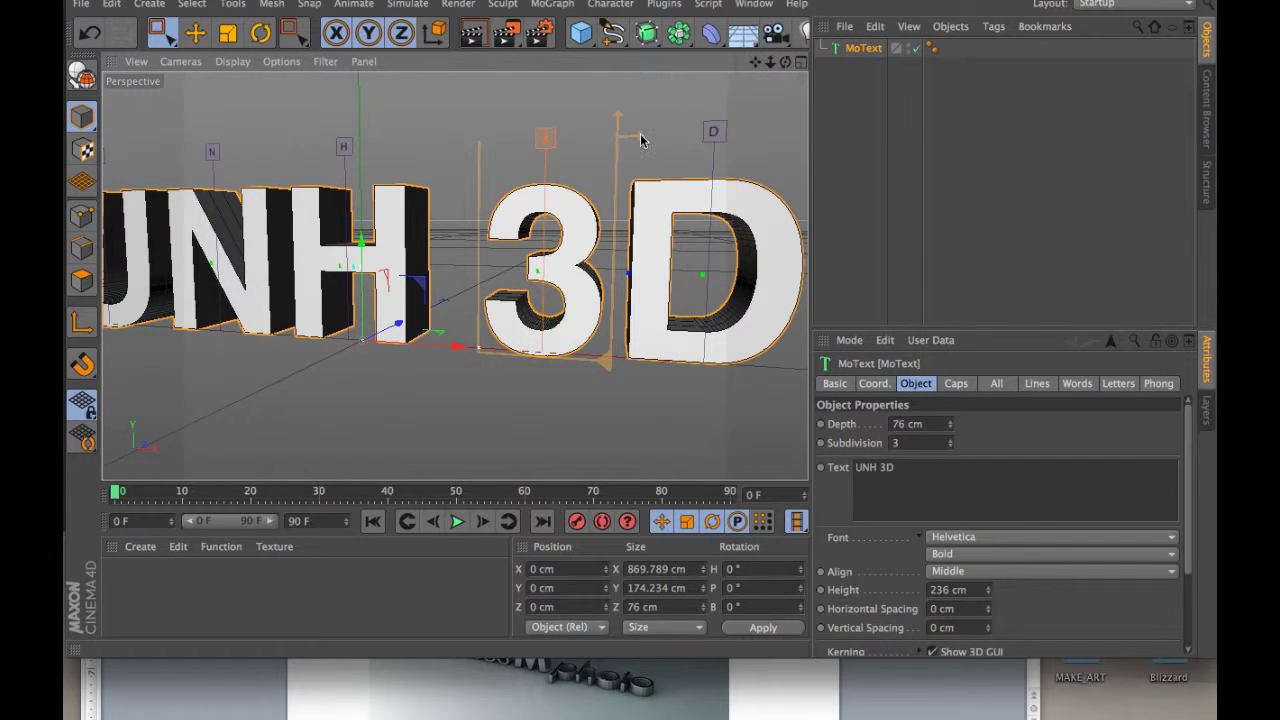
drag(640, 140, 590, 157)
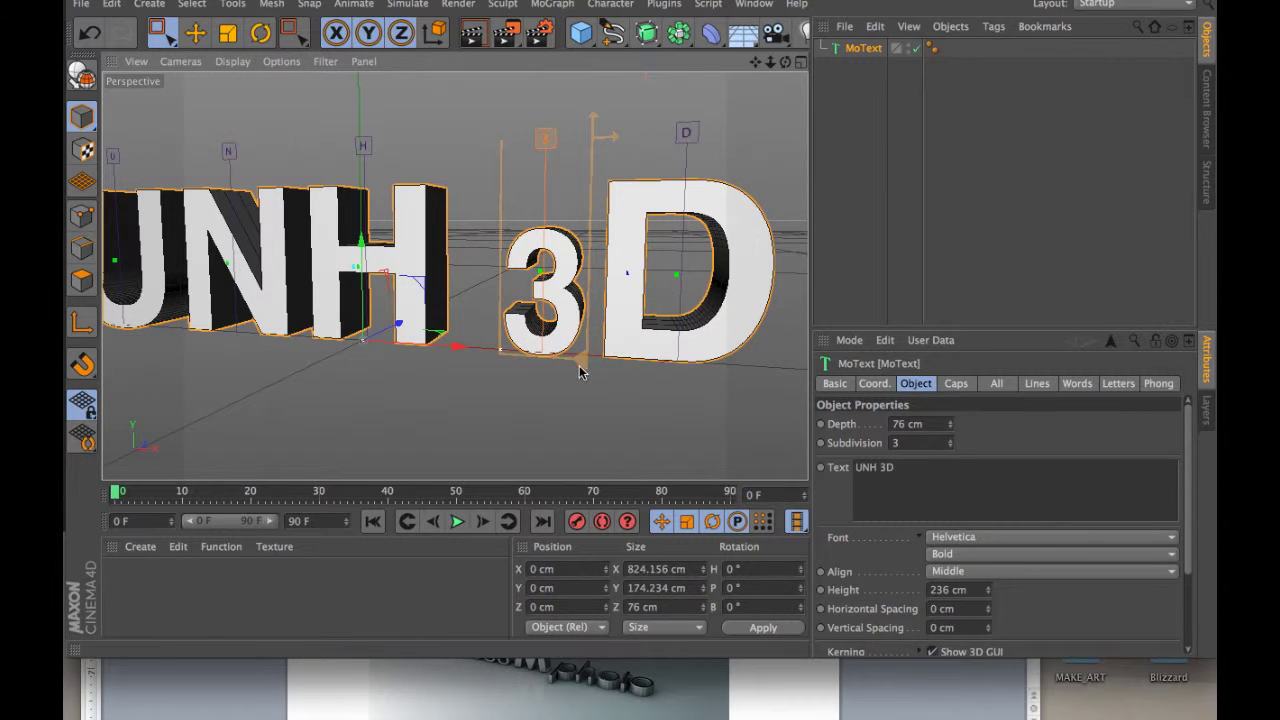
mouse_move(584, 359)
mouse_down()
mouse_move(585, 268)
mouse_move(577, 357)
mouse_up()
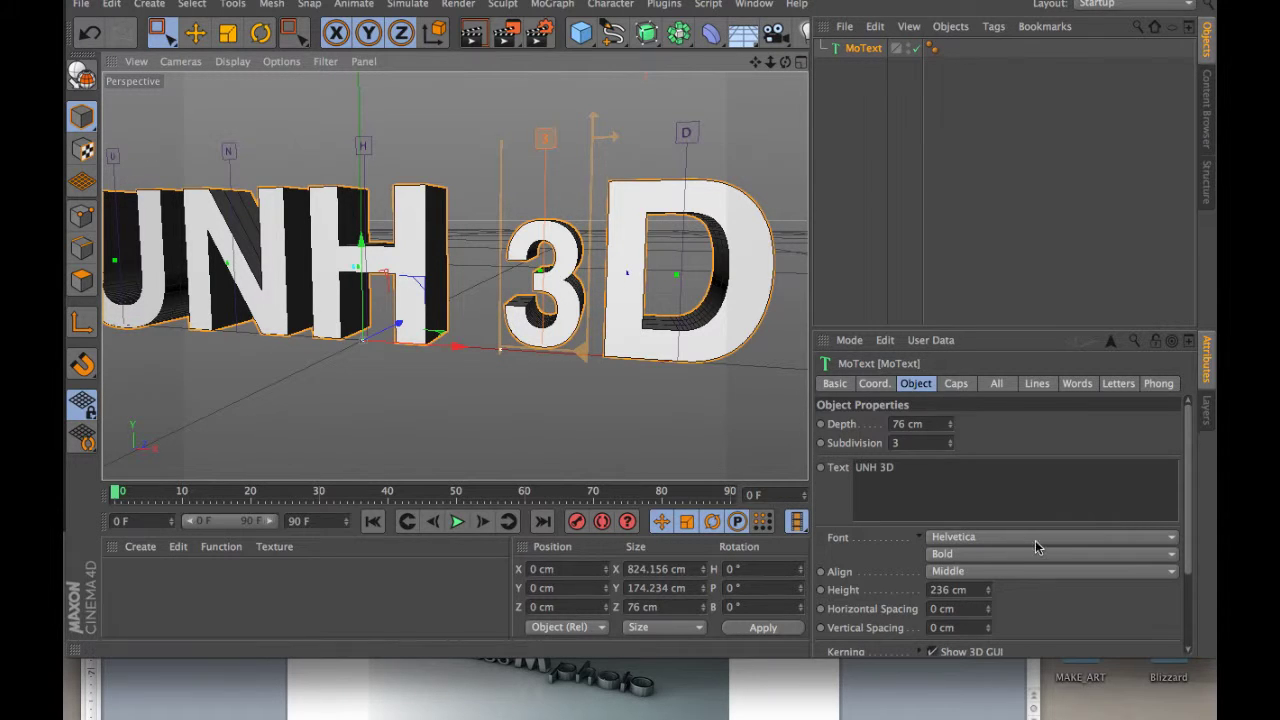
Expand the MoText's kerning details to examine the scale and baseline shift values of the 3.
drag(1191, 503, 1192, 577)
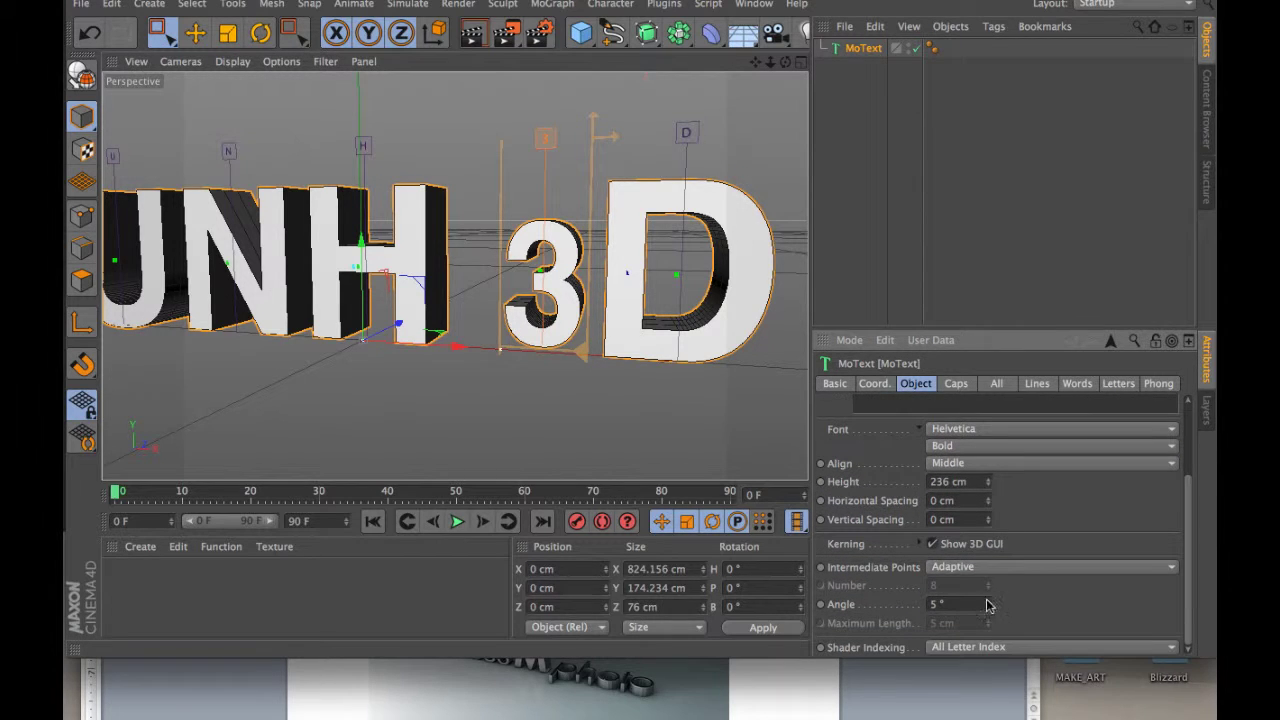
click(920, 543)
drag(1191, 520, 1188, 578)
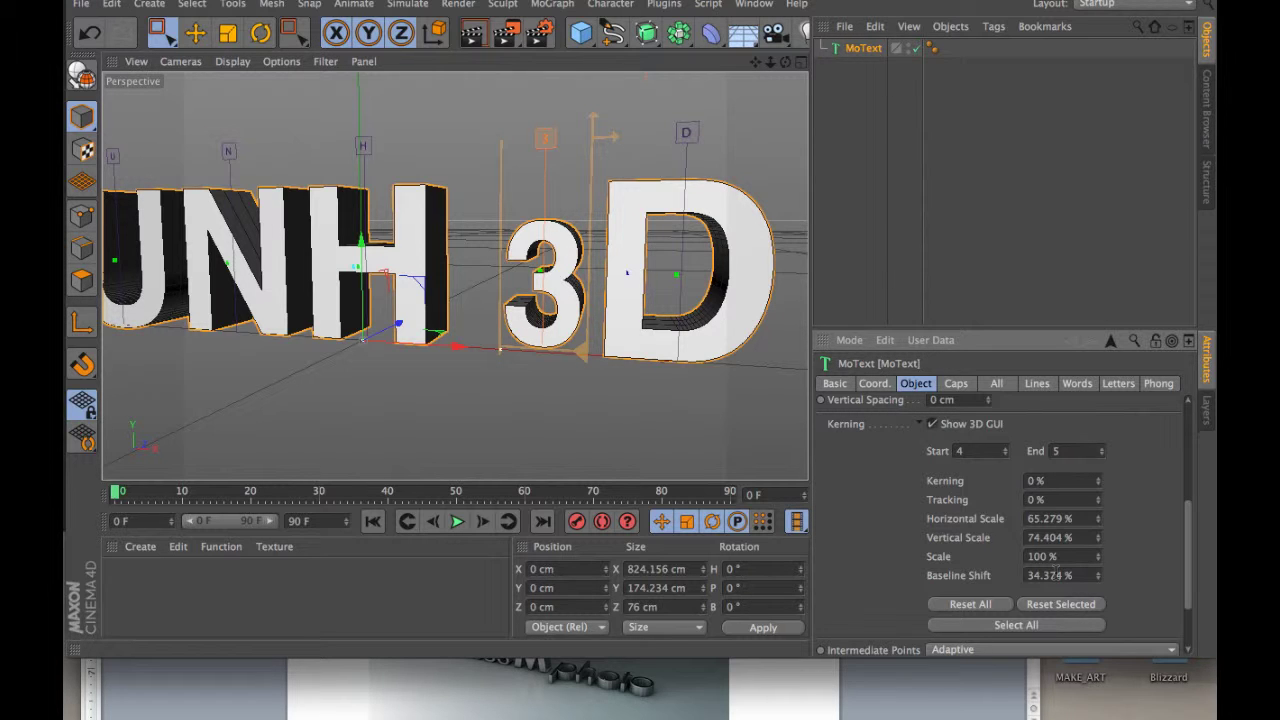
Undo the scale and baseline changes made to the 3 and collapse the kerning details.
key(ctrl+z)
key(ctrl+z)
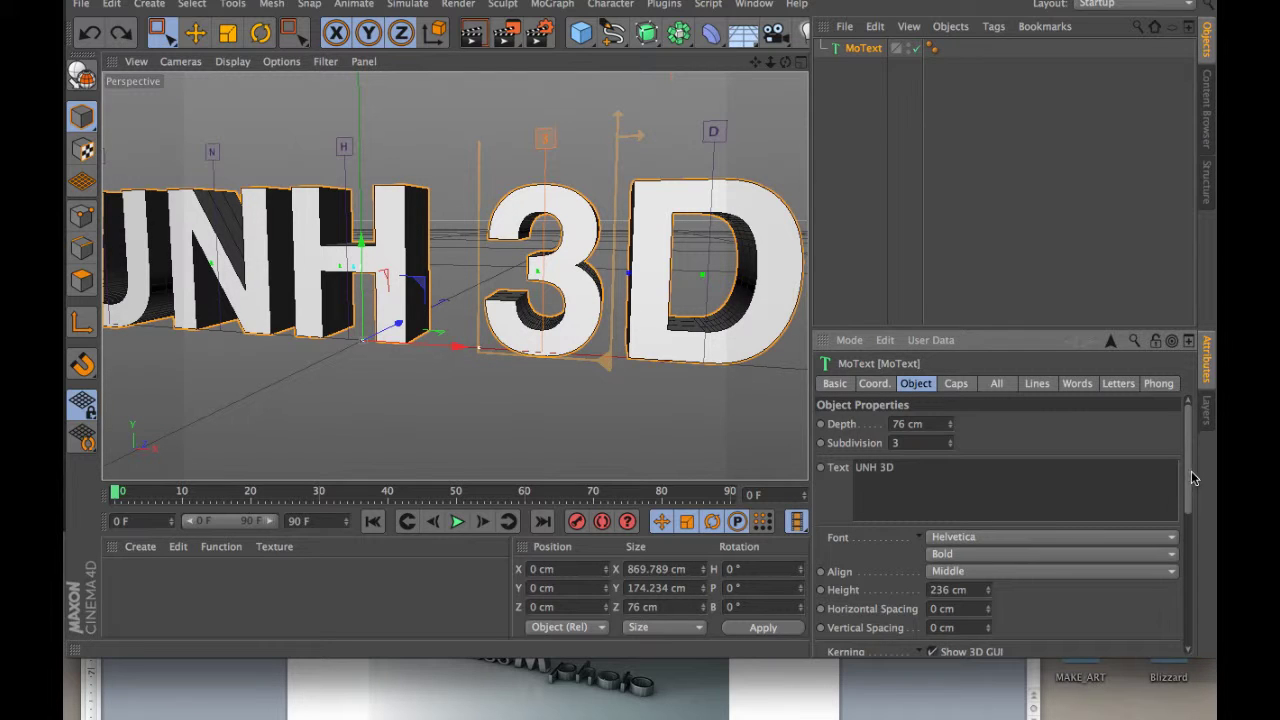
drag(1191, 478, 1189, 546)
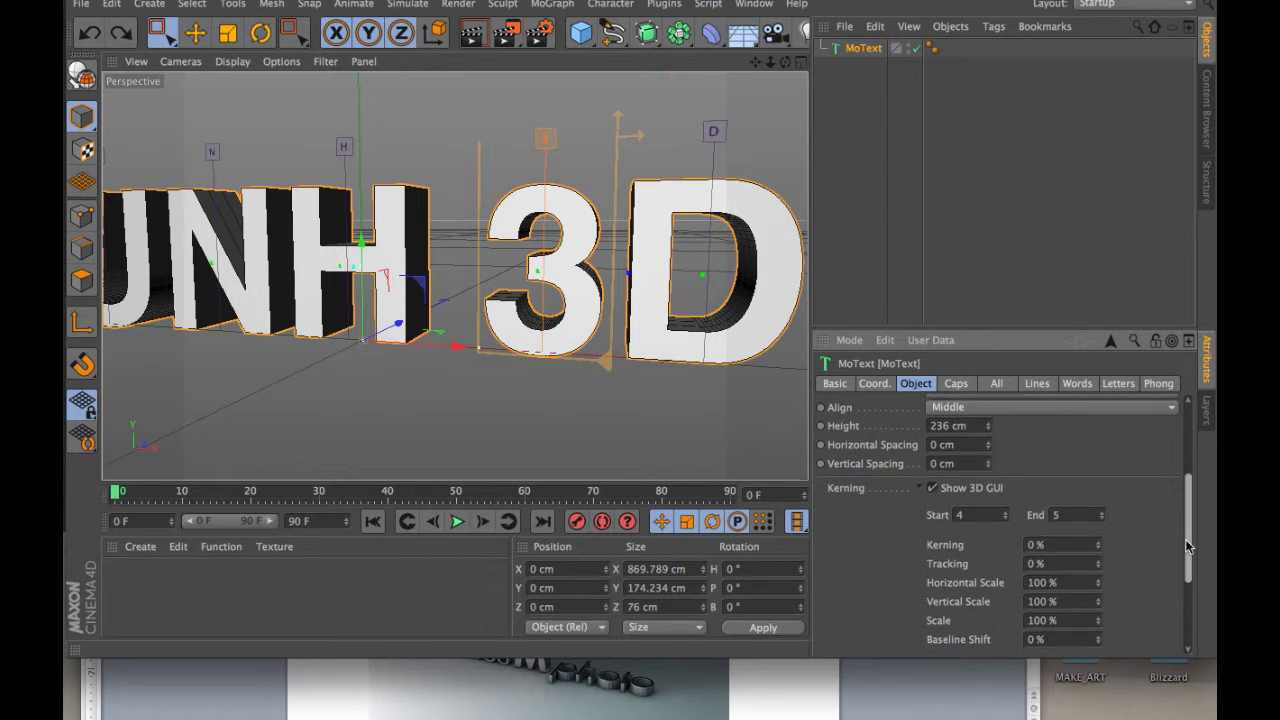
click(920, 487)
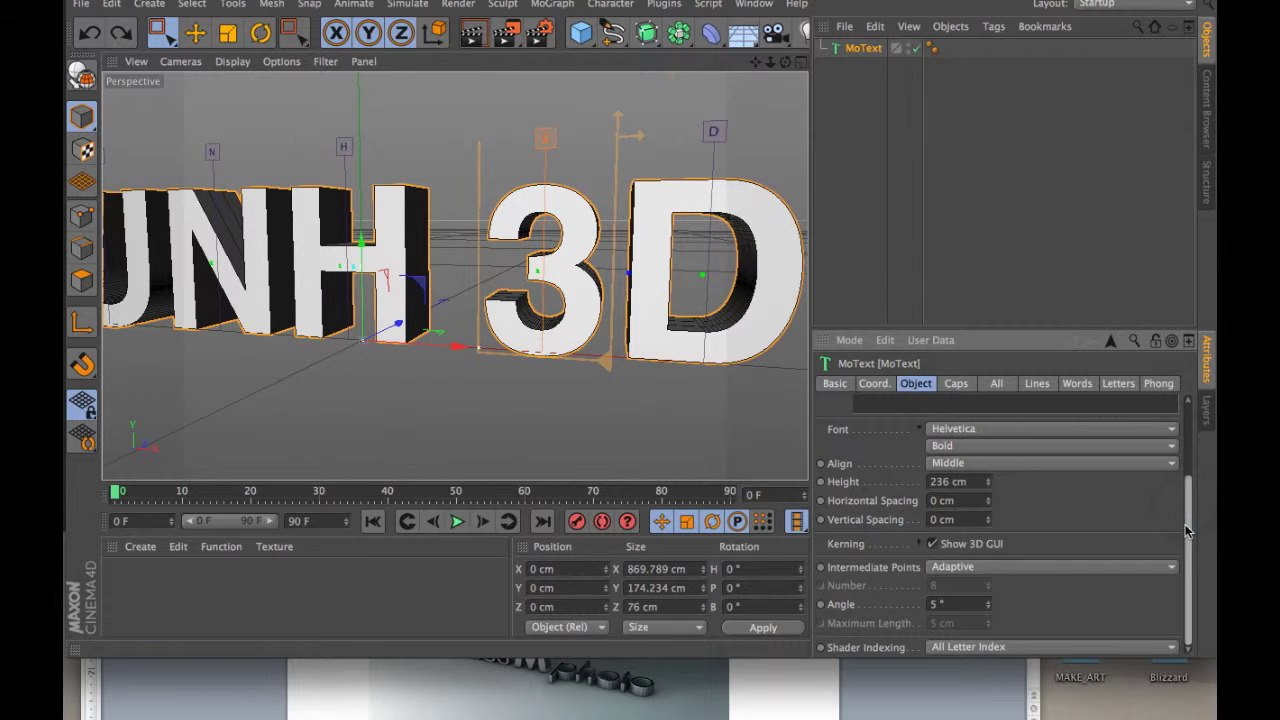
Set both the start and end caps of the MoText to Fillet Cap.
click(956, 384)
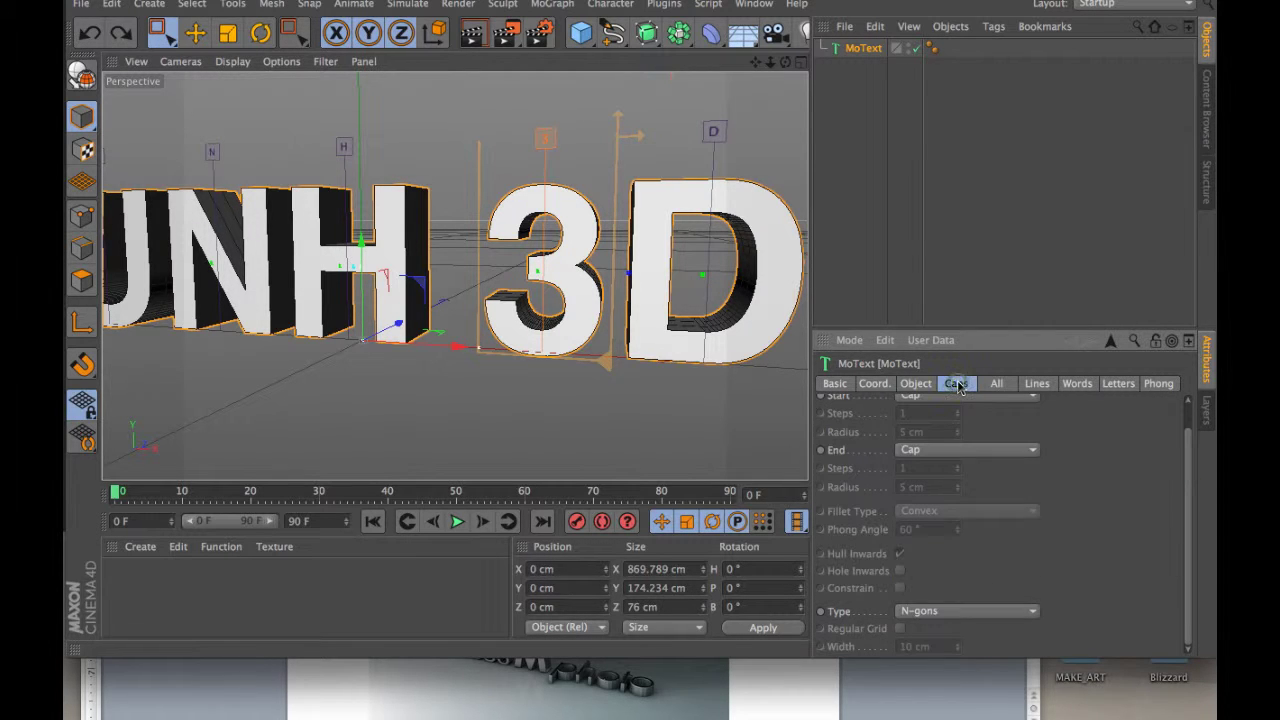
scroll(1189, 490, up, 1)
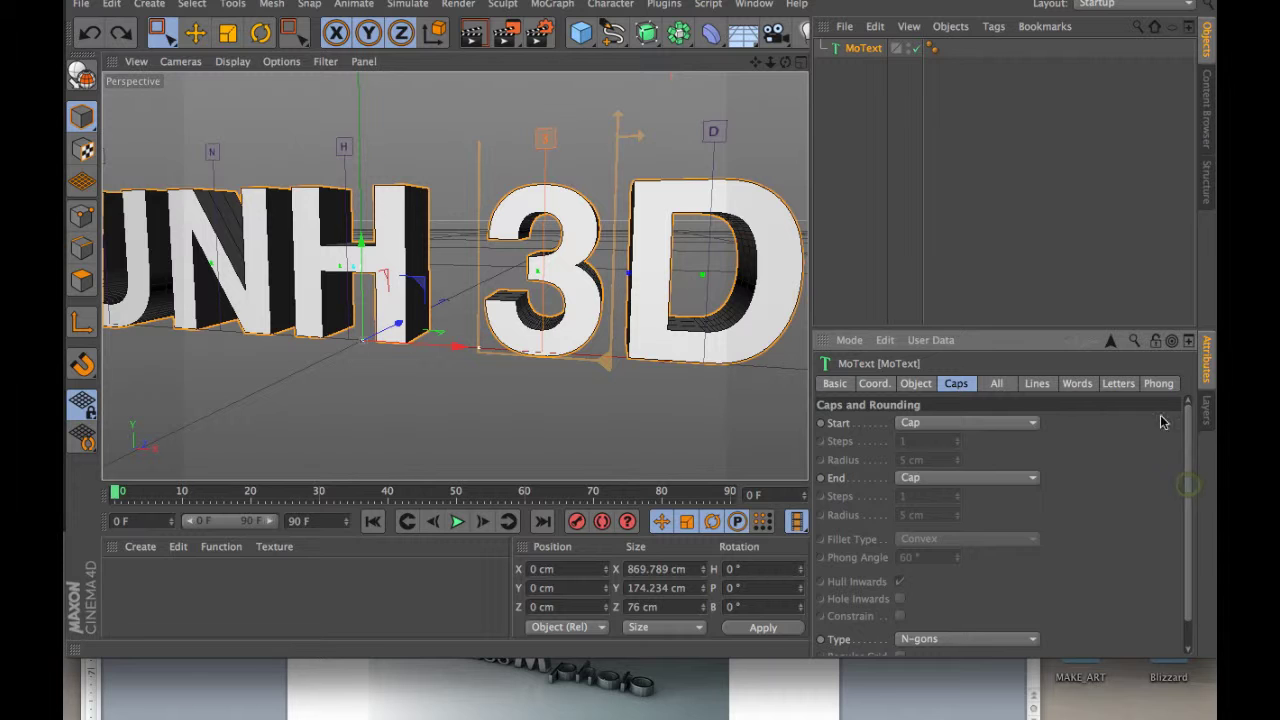
click(940, 423)
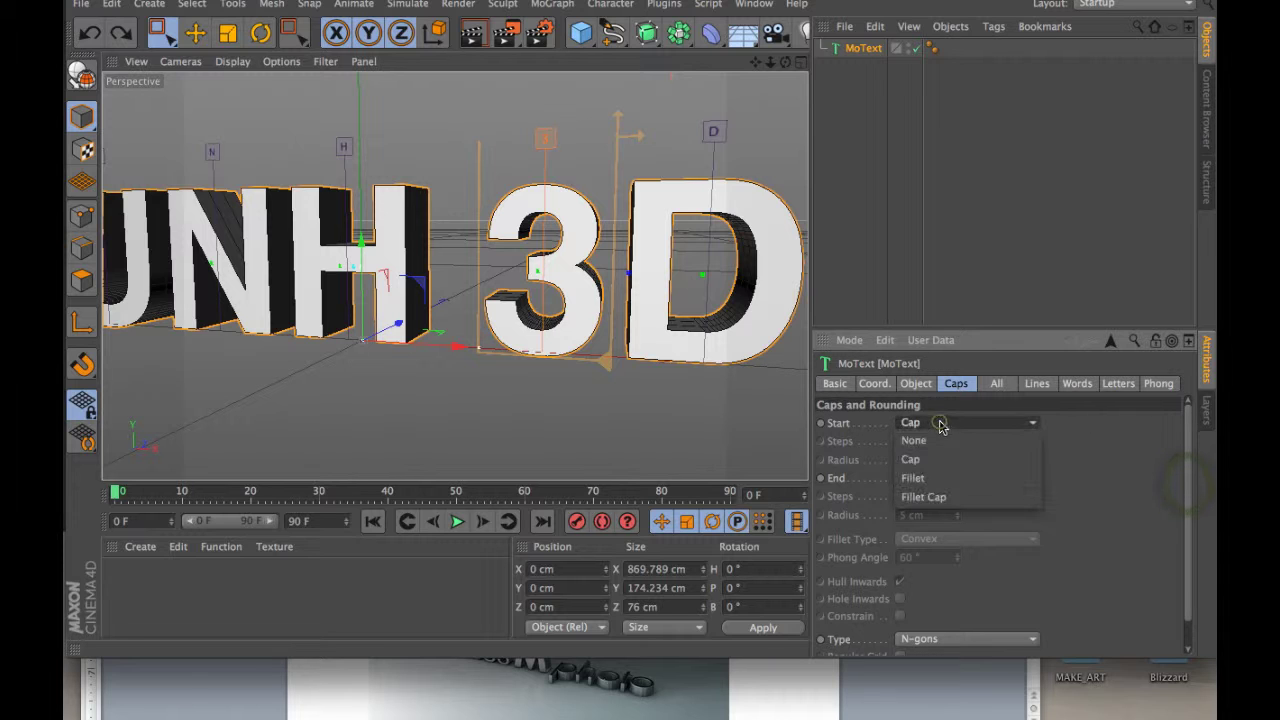
click(950, 496)
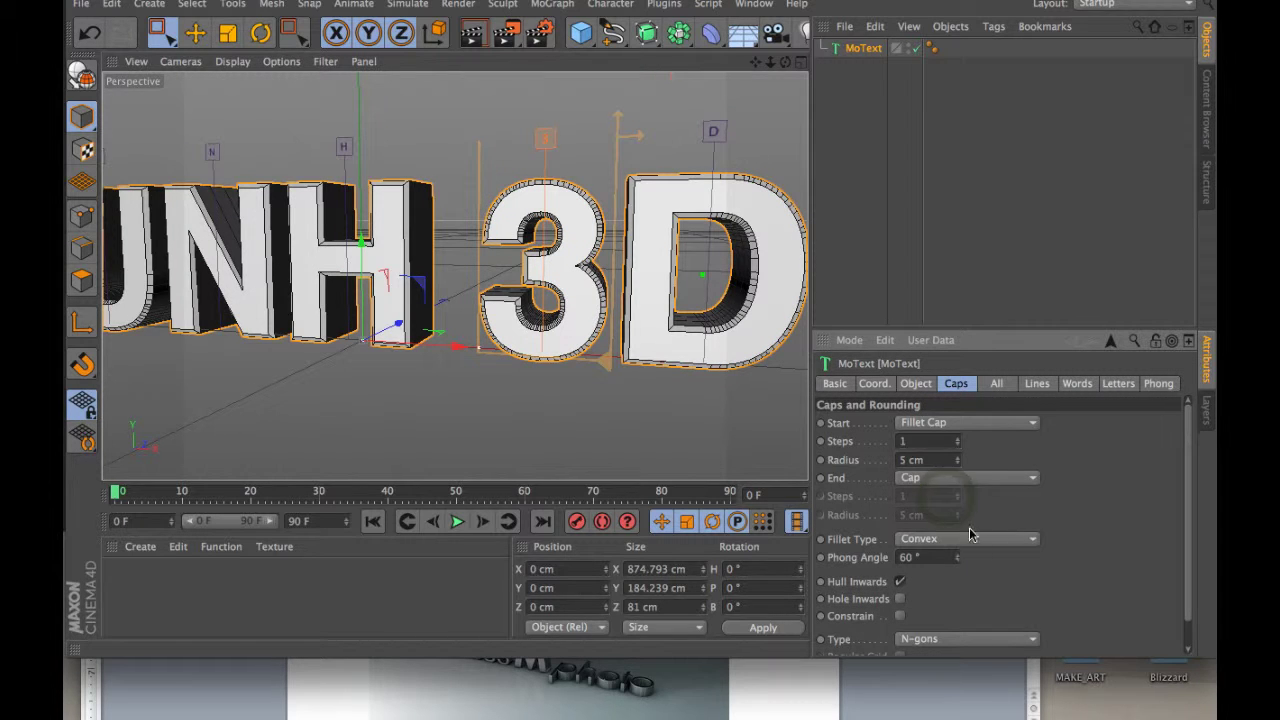
click(955, 478)
click(962, 553)
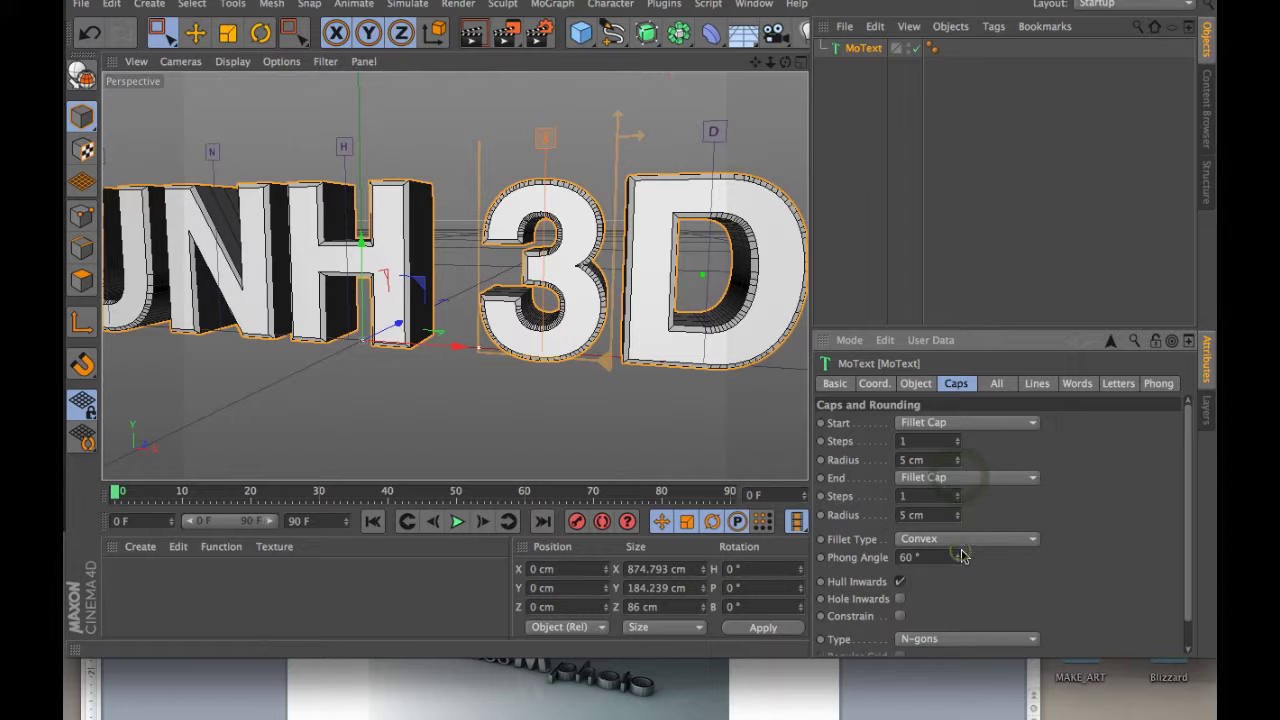
Set the caps' fillet type to 1 Step and activate the Move tool with the MoText selected.
click(980, 540)
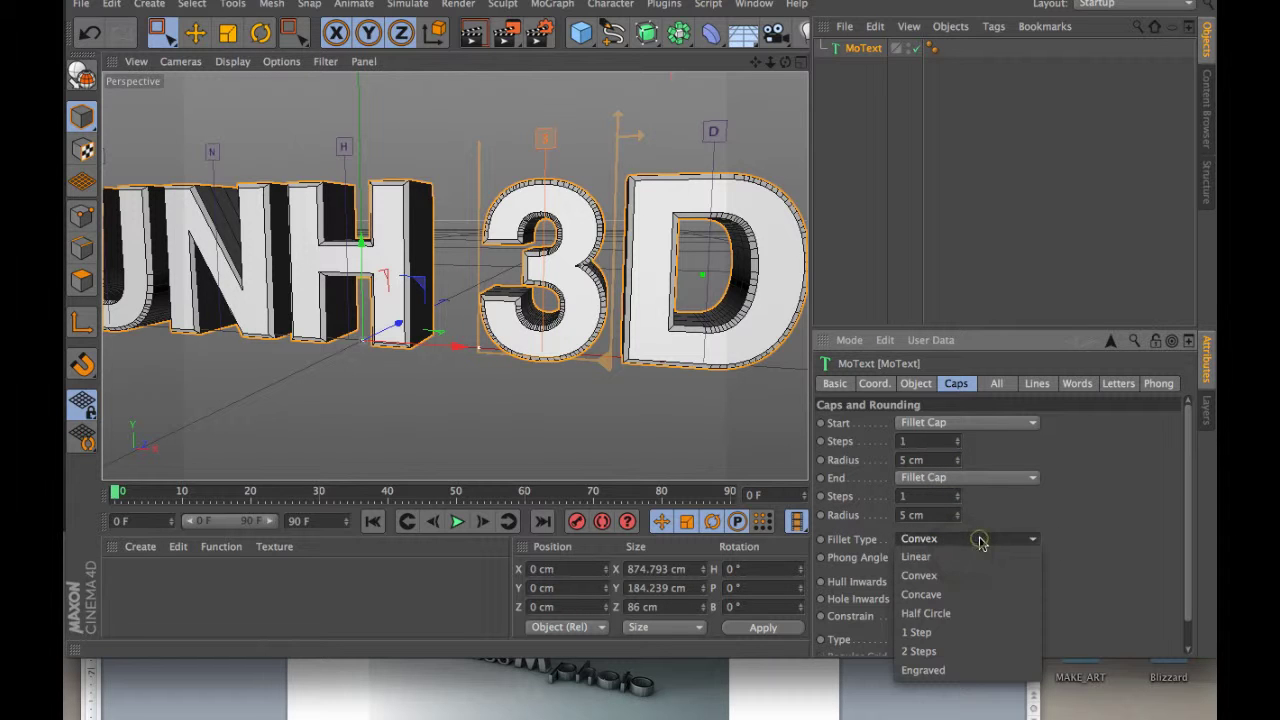
click(980, 633)
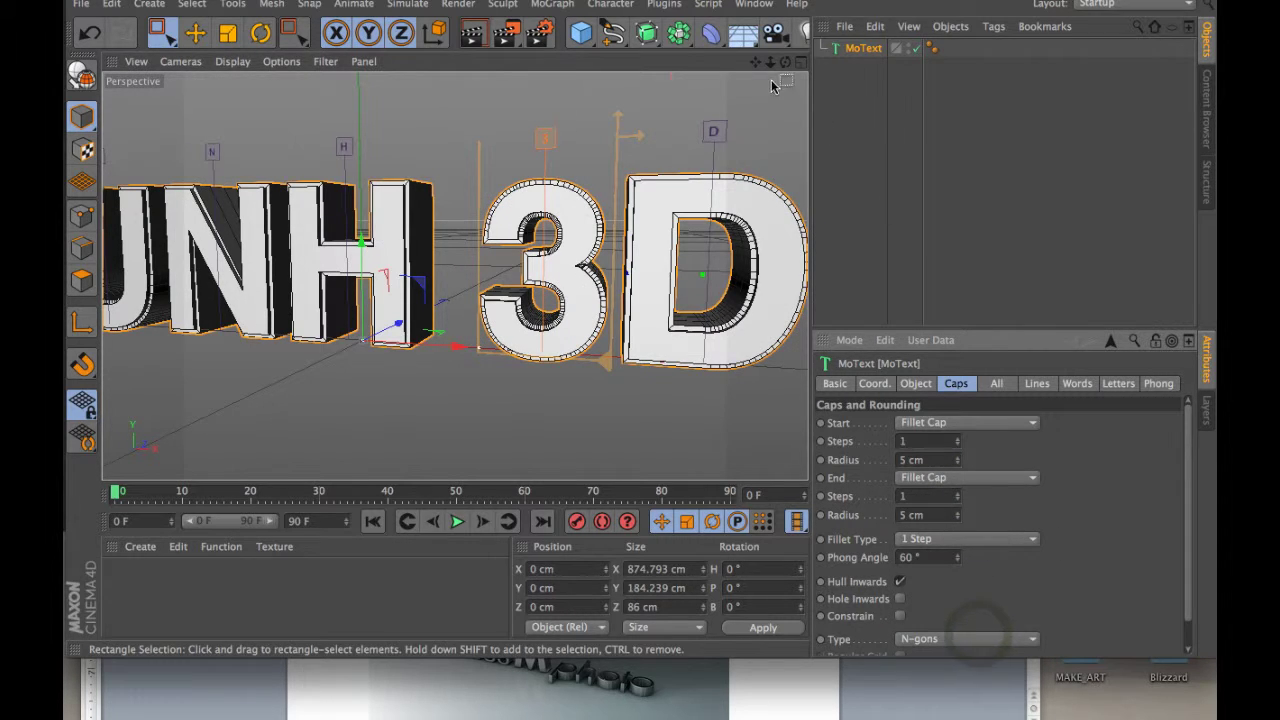
drag(785, 63, 757, 65)
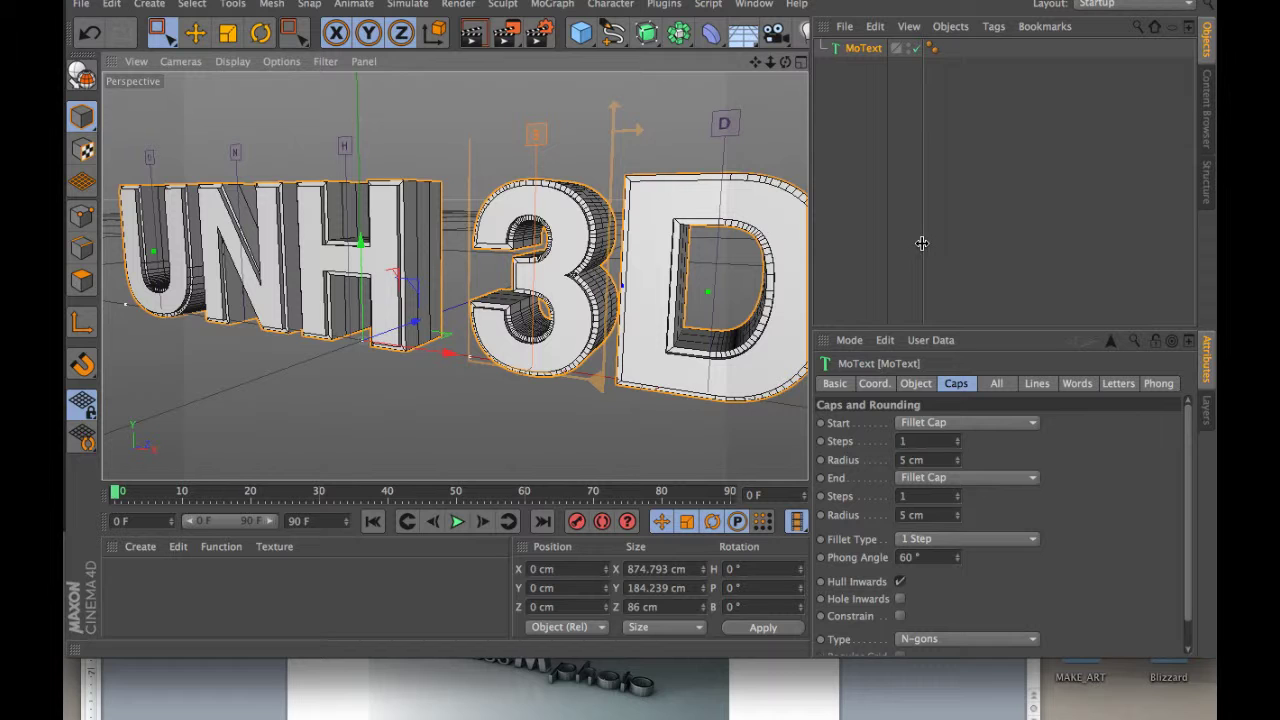
click(196, 34)
click(863, 50)
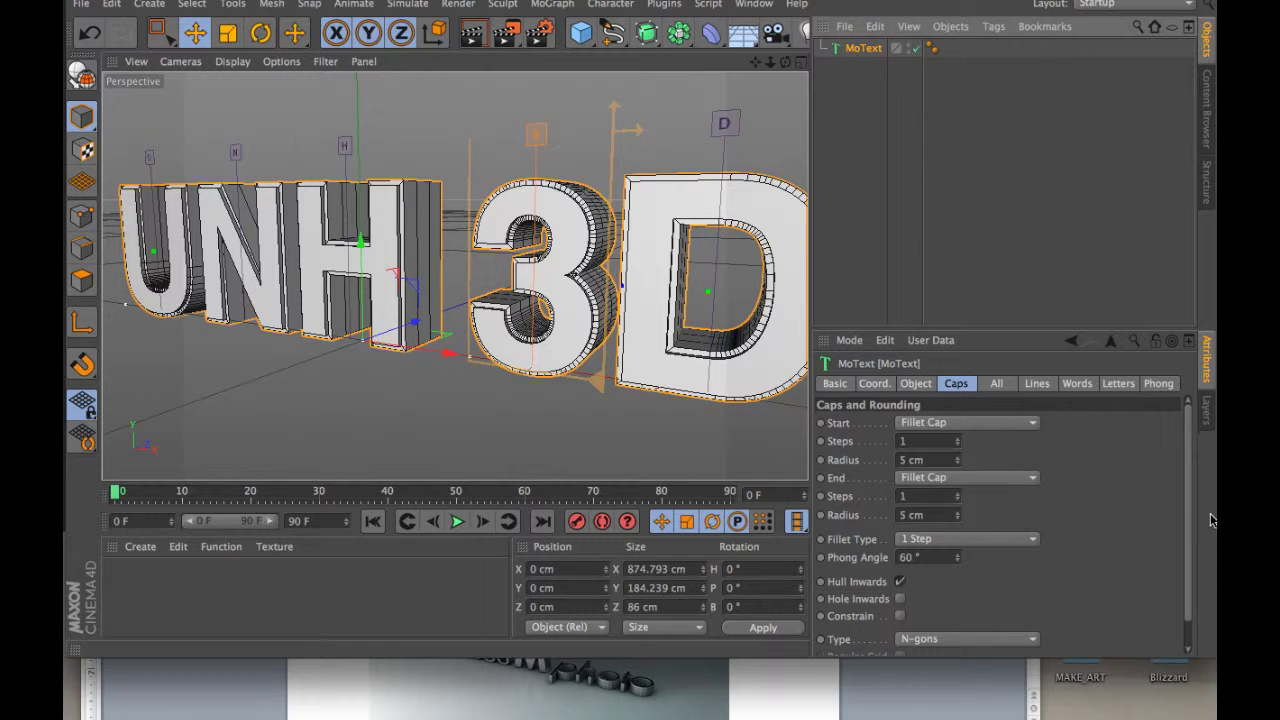
mouse_move(1187, 508)
mouse_down()
mouse_move(1187, 554)
mouse_move(1186, 507)
mouse_up()
scroll(1184, 472, down, 1)
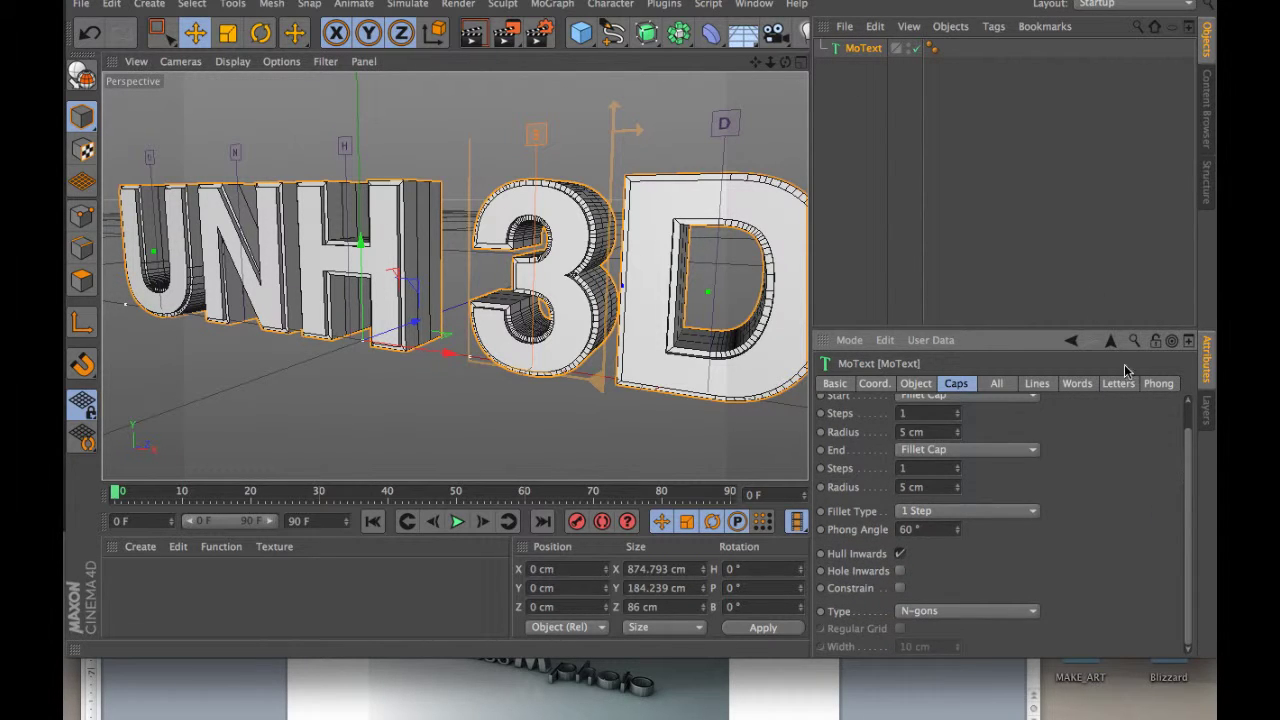
drag(770, 62, 718, 65)
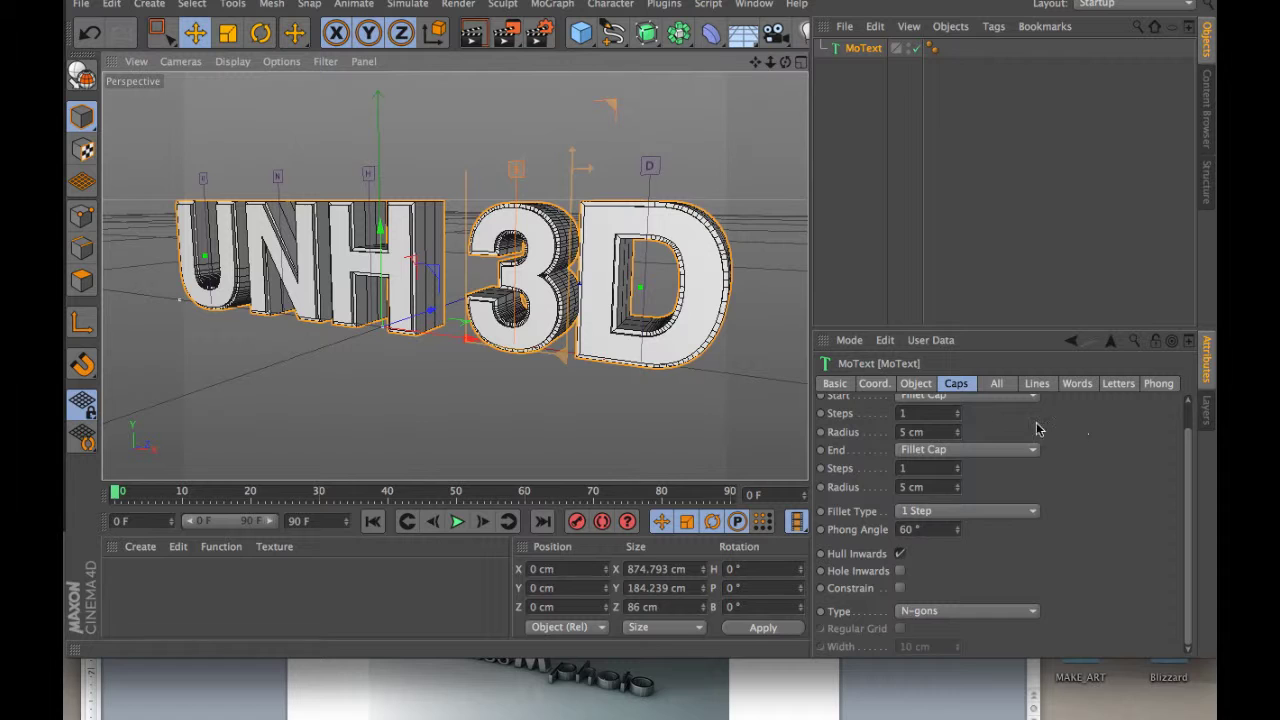
Go through the MoText's All, Lines, Words and Letters effect settings and add a Random effector to its letters.
click(997, 385)
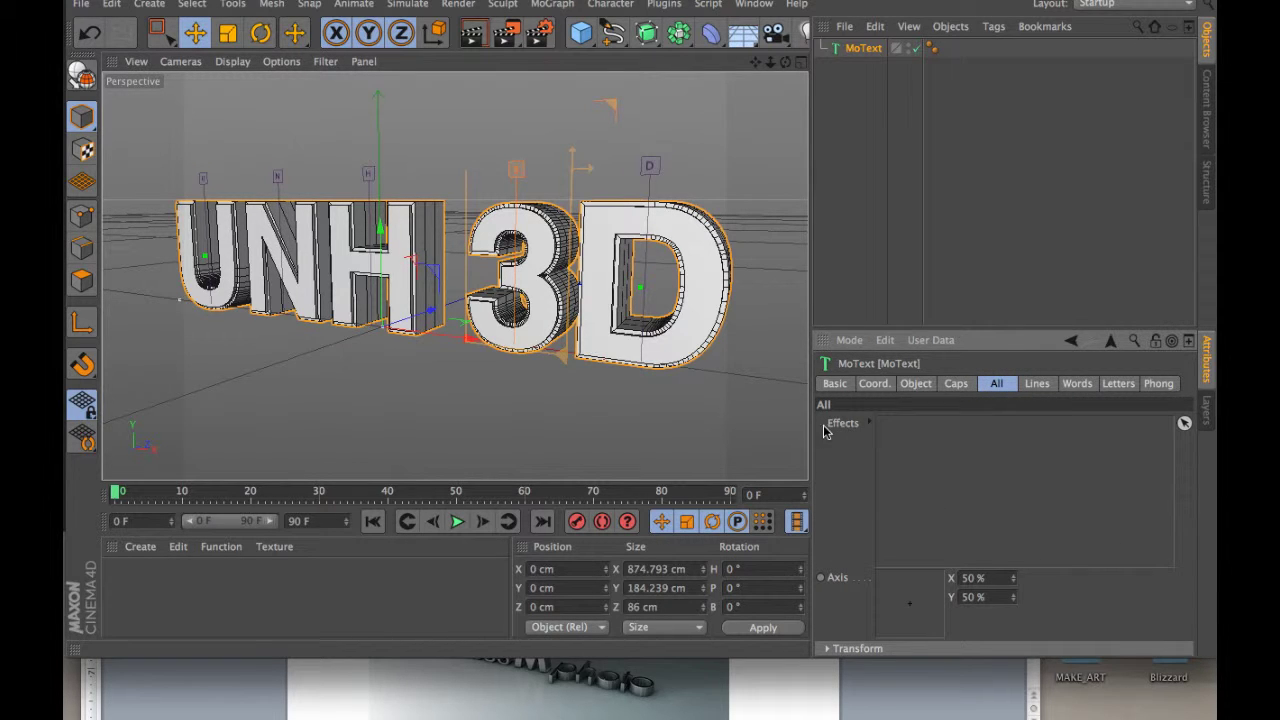
click(1038, 386)
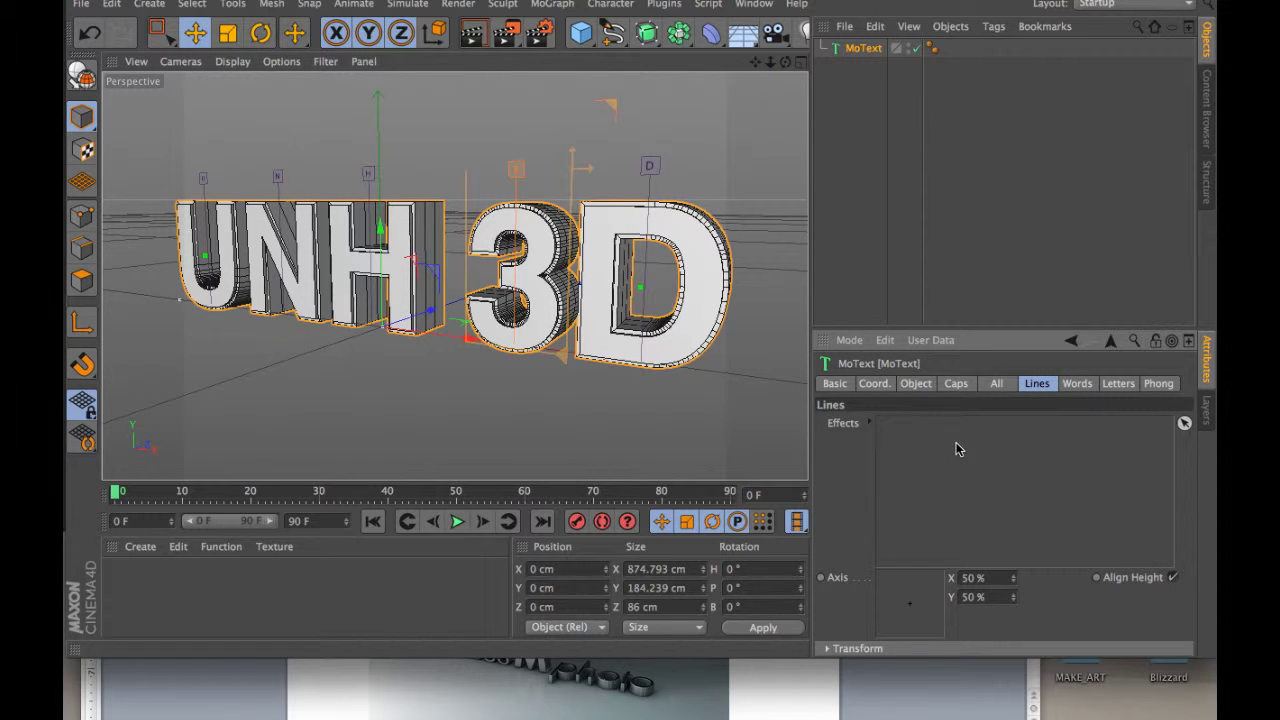
click(1078, 385)
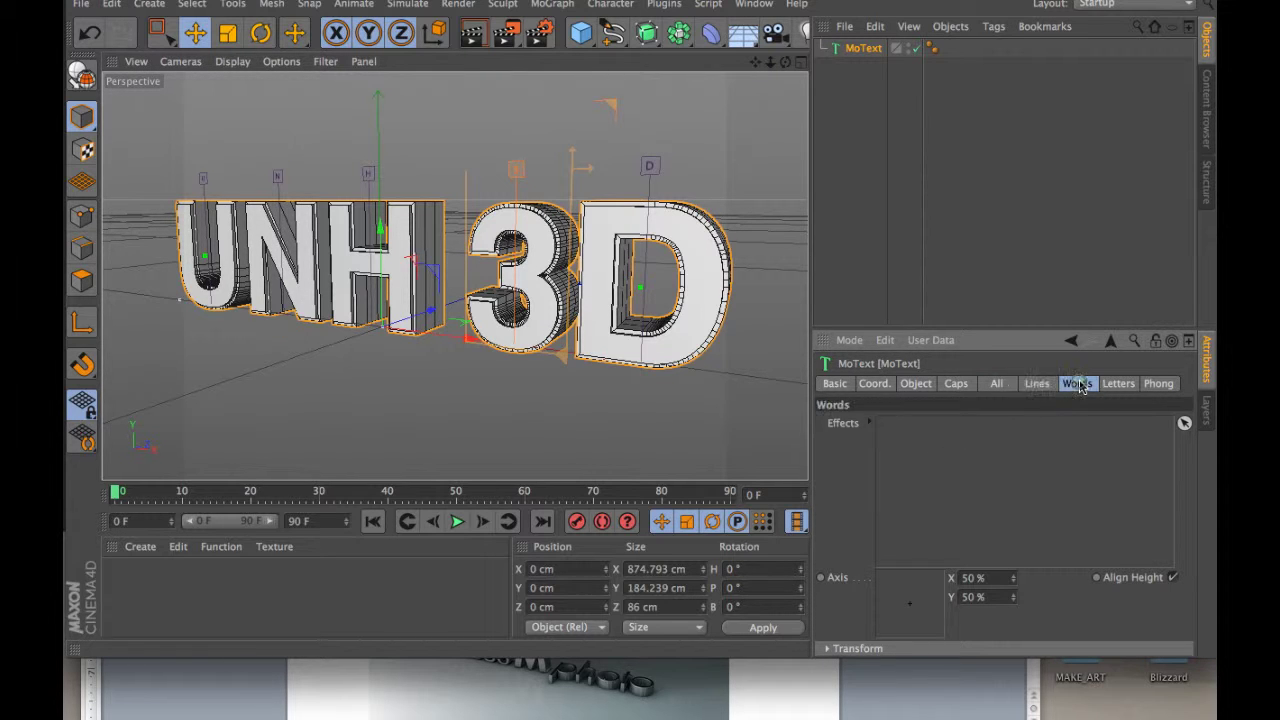
click(1116, 386)
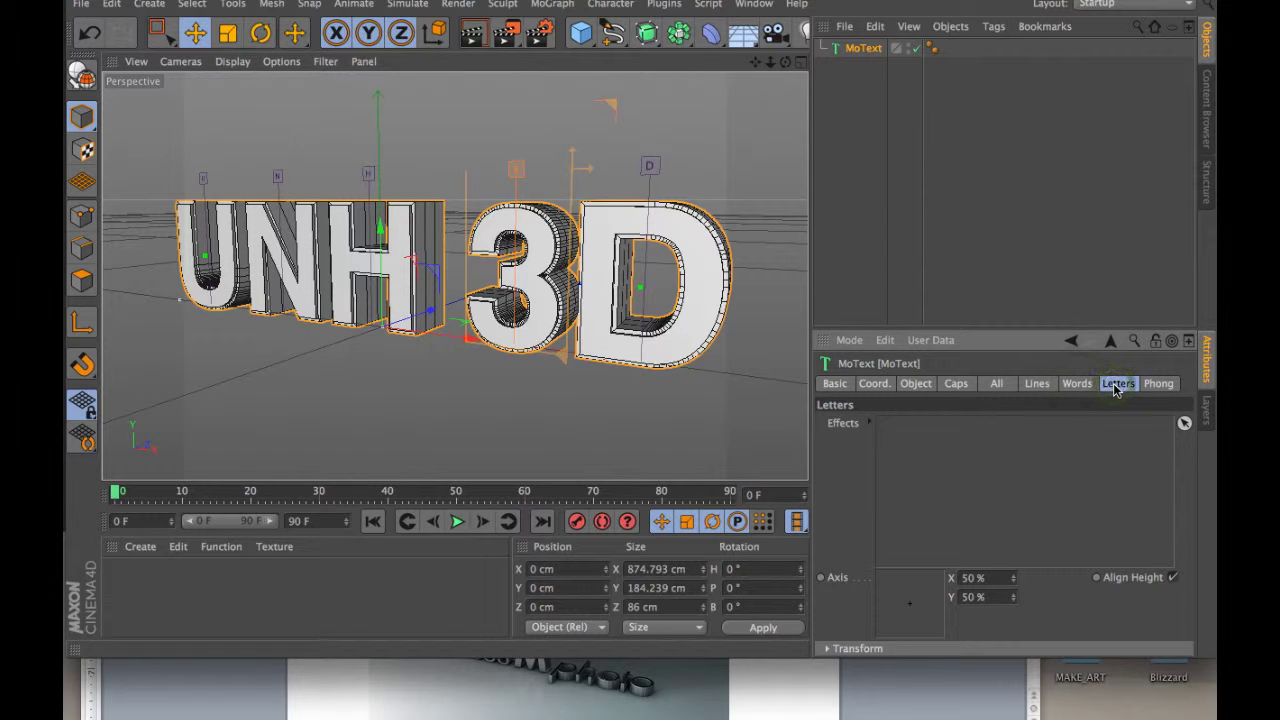
click(860, 48)
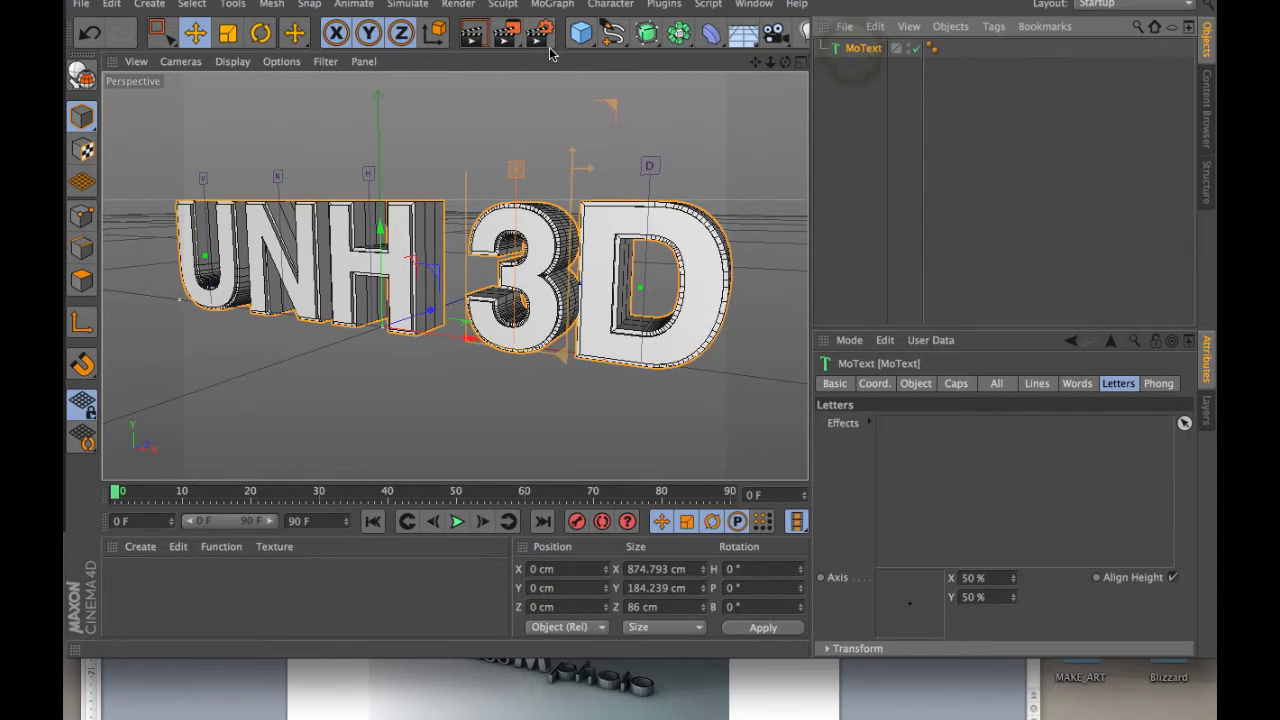
click(548, 5)
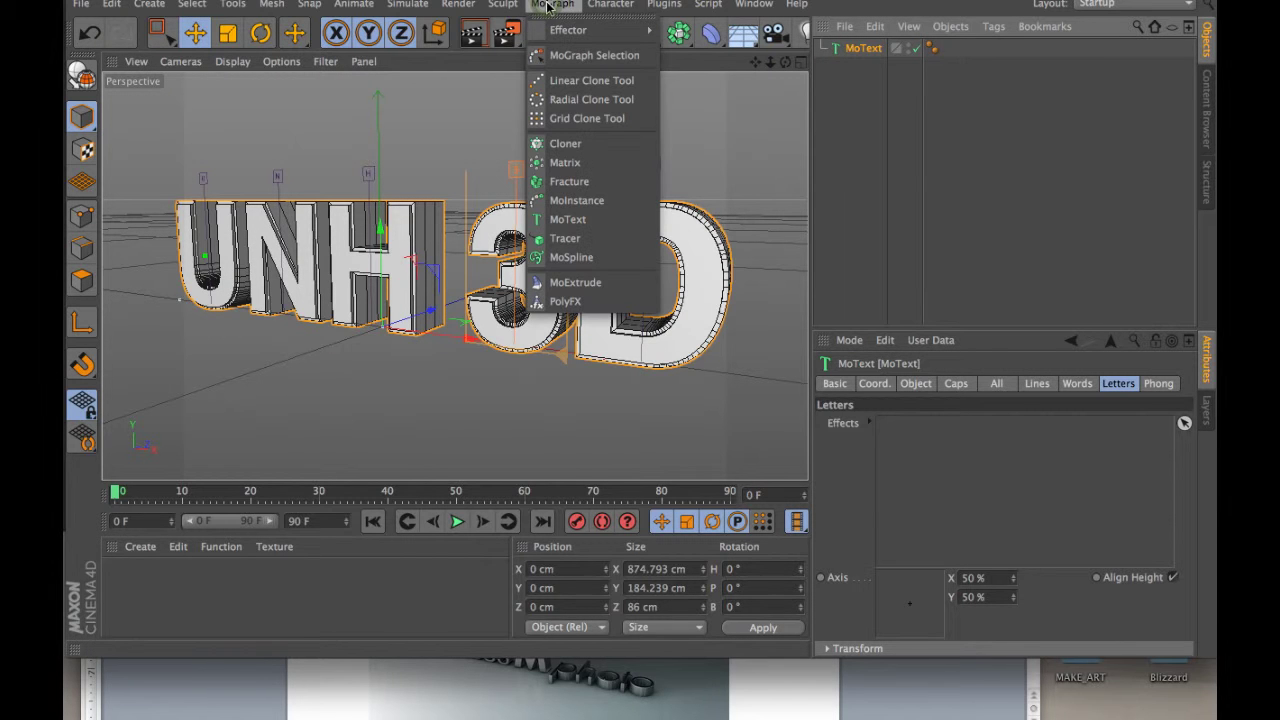
mouse_move(549, 31)
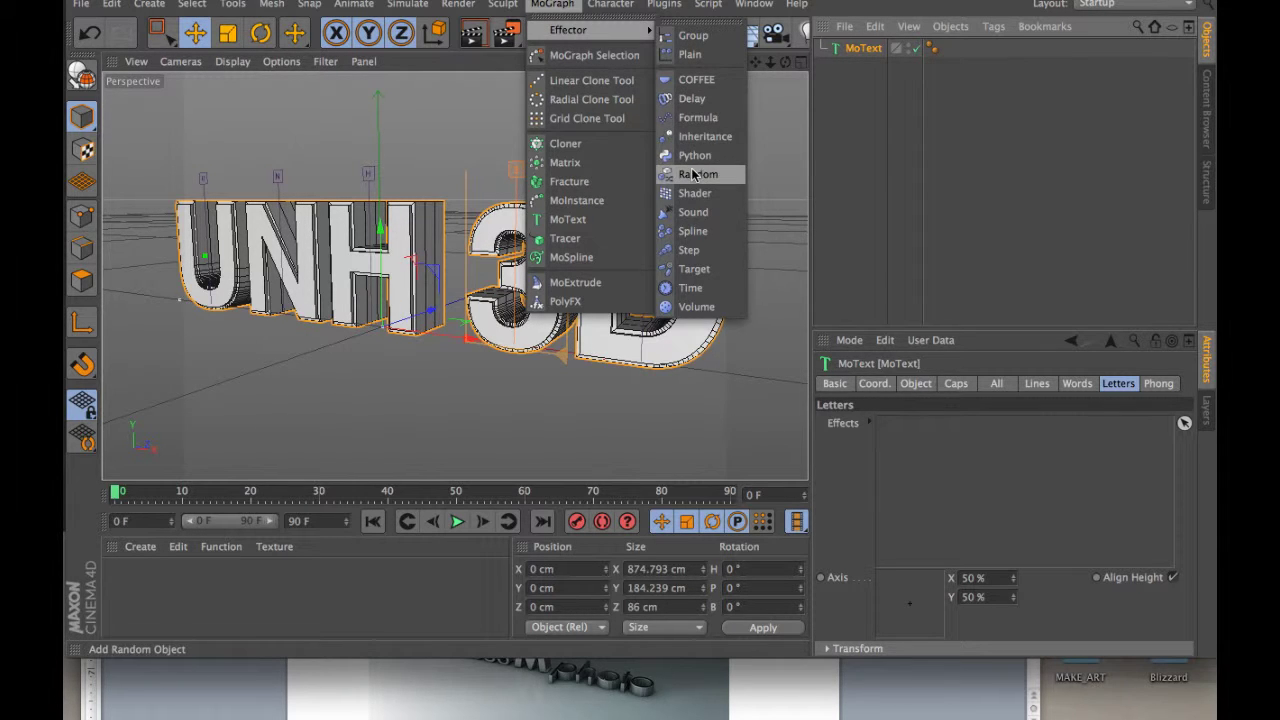
click(695, 175)
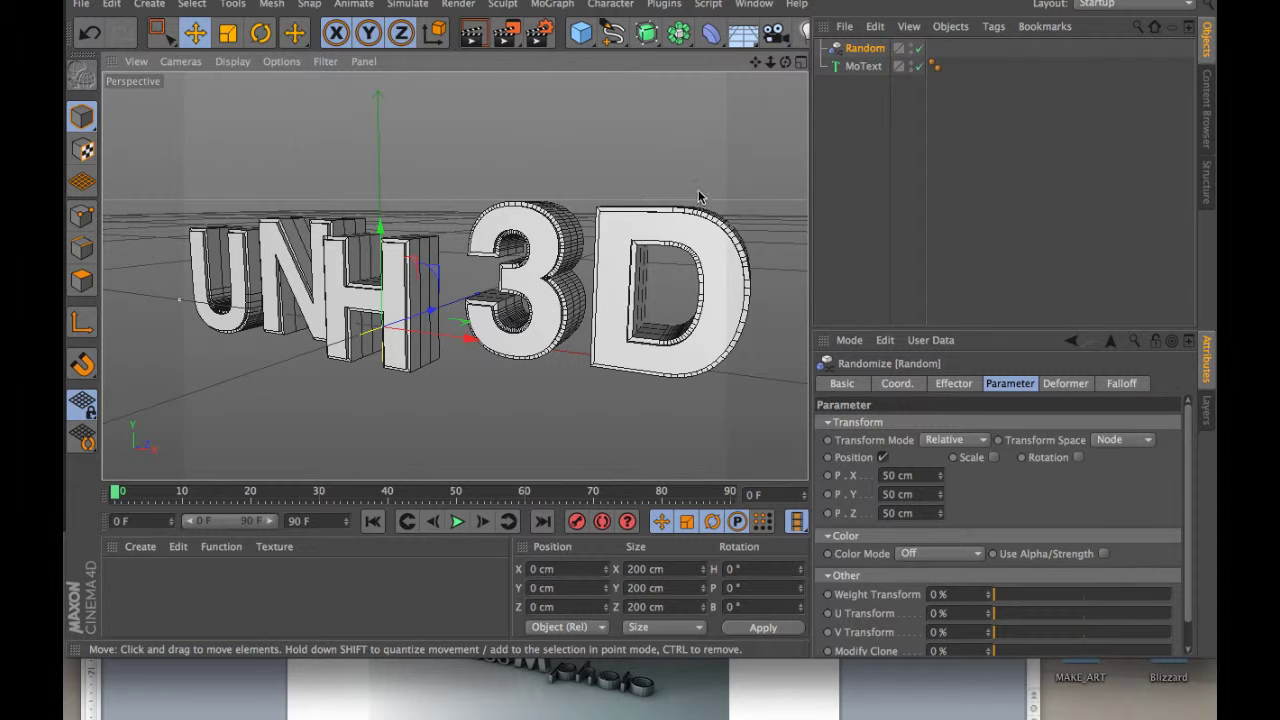
mouse_move(770, 63)
mouse_down()
mouse_move(728, 66)
mouse_move(772, 68)
mouse_move(738, 86)
mouse_move(780, 62)
mouse_move(930, 65)
mouse_move(936, 98)
mouse_move(778, 72)
mouse_up()
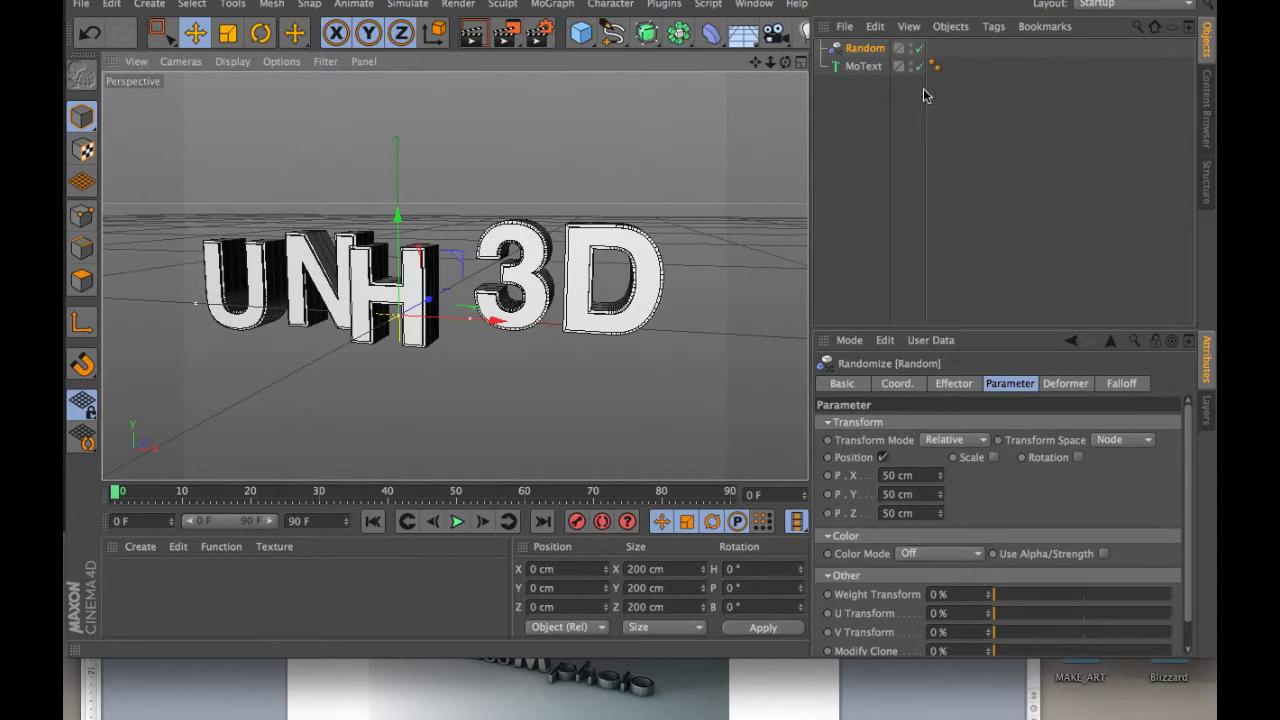
Remove the Random effector from the MoText's letter effects and assign it to them again.
click(864, 66)
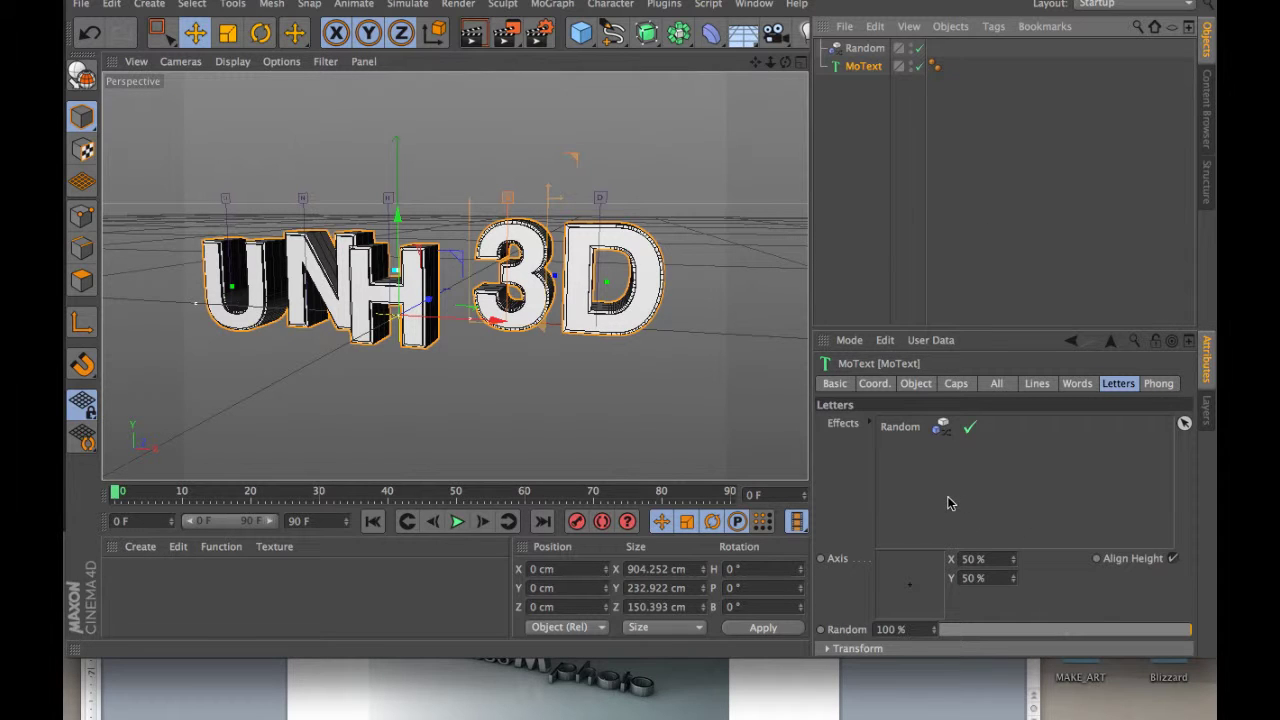
click(900, 427)
key(Delete)
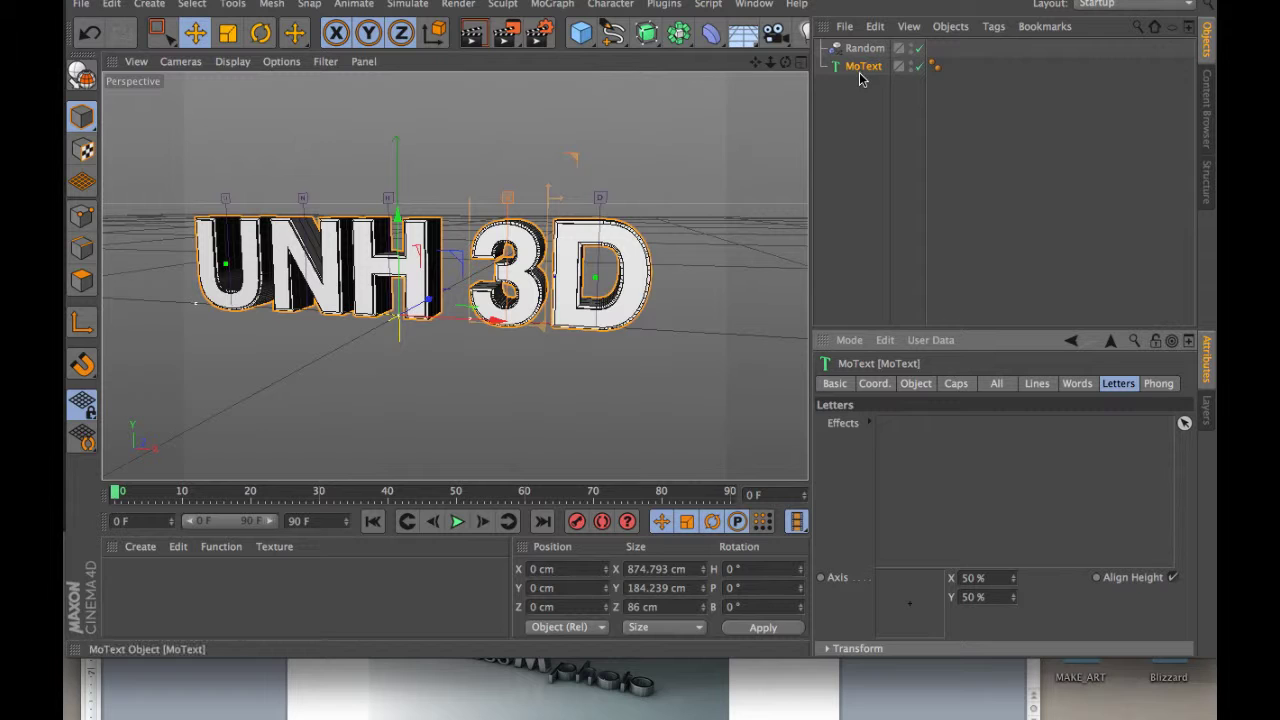
drag(866, 49, 983, 449)
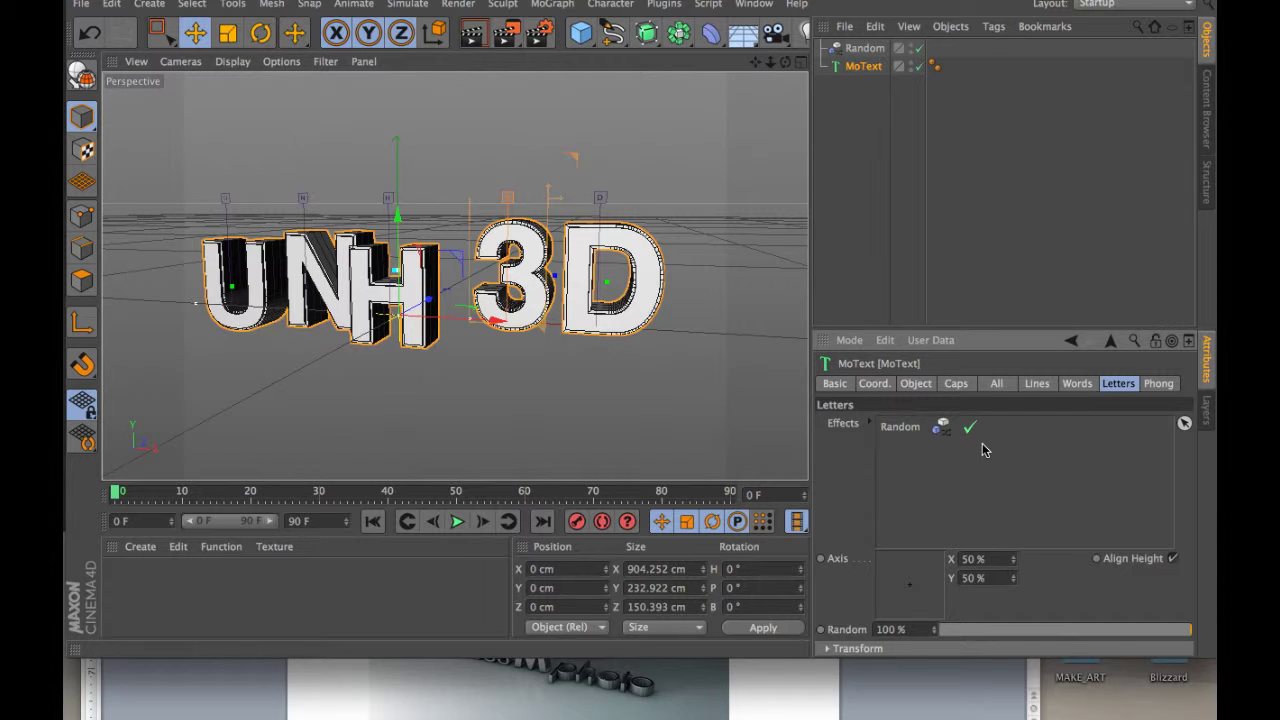
Lower the Random effector's seed to 12323 to rearrange the letters.
click(865, 50)
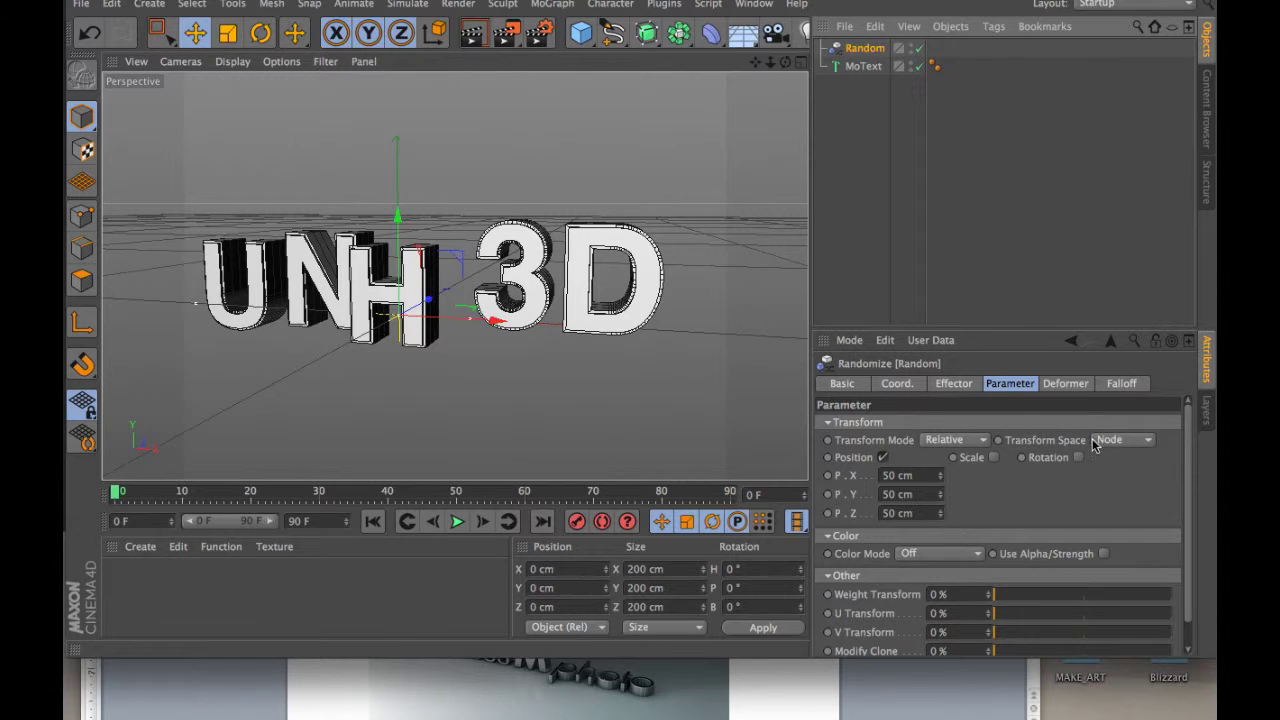
drag(1187, 462, 1180, 482)
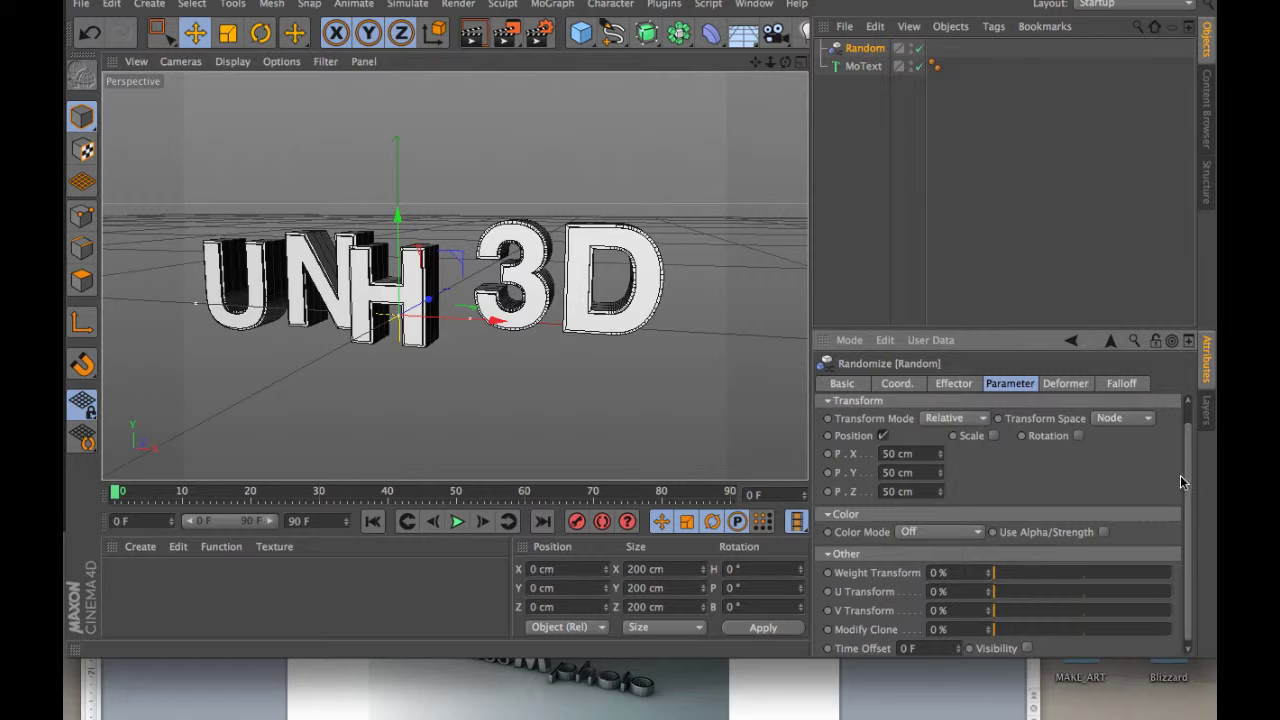
click(952, 384)
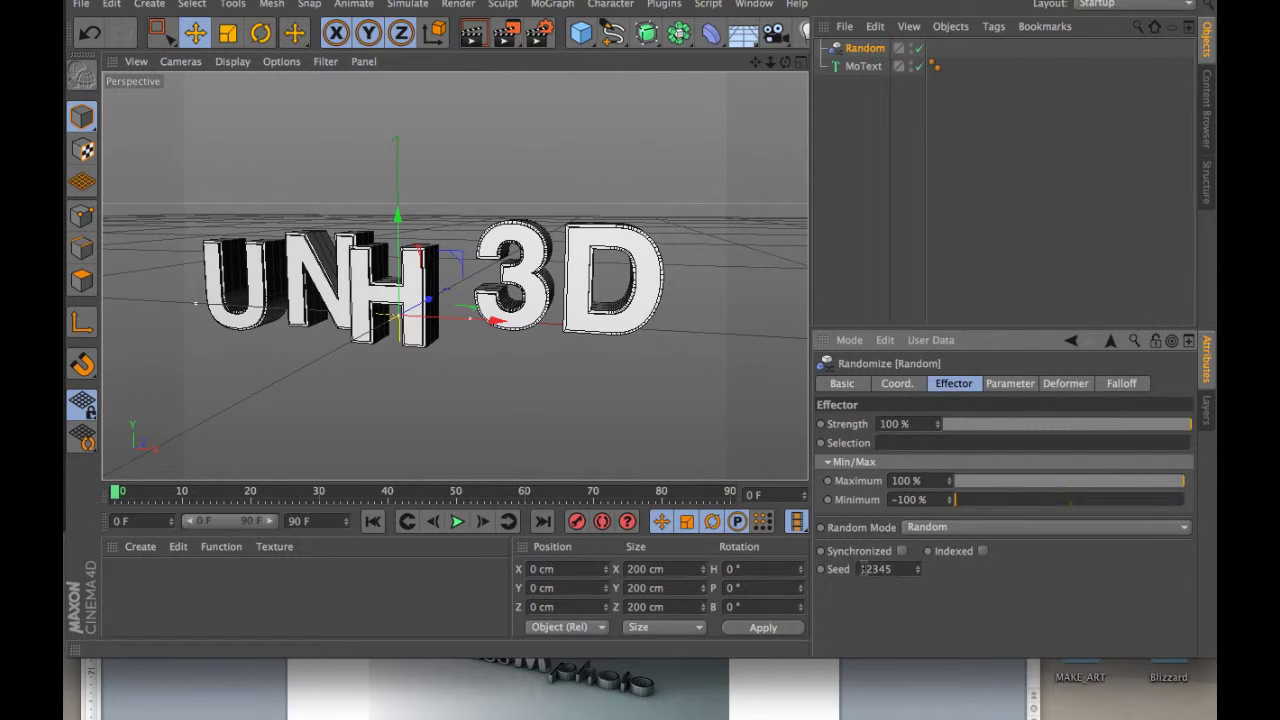
click(918, 574)
click(918, 574)
click(918, 574)
click(918, 574)
click(918, 574)
click(918, 574)
click(918, 574)
click(918, 574)
click(918, 574)
click(918, 574)
click(918, 574)
click(918, 574)
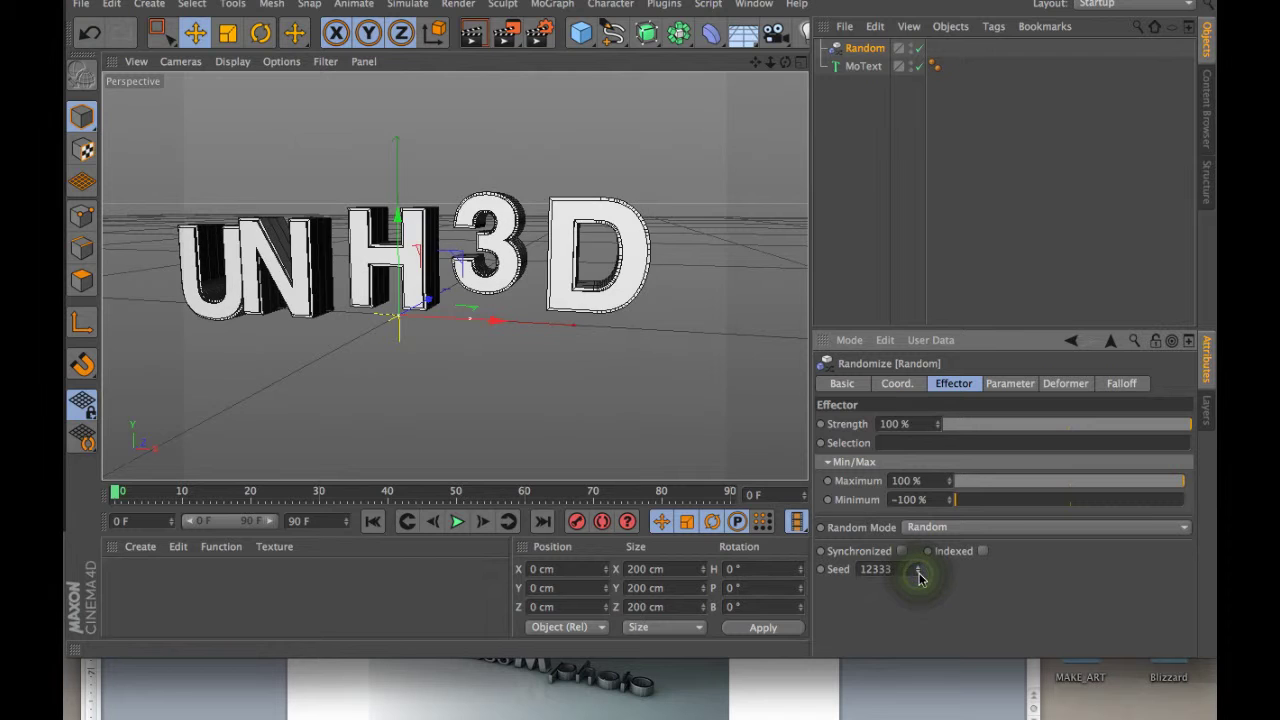
click(918, 574)
click(918, 574)
click(918, 574)
click(918, 574)
click(918, 574)
click(918, 574)
click(918, 574)
click(918, 574)
click(918, 574)
click(918, 574)
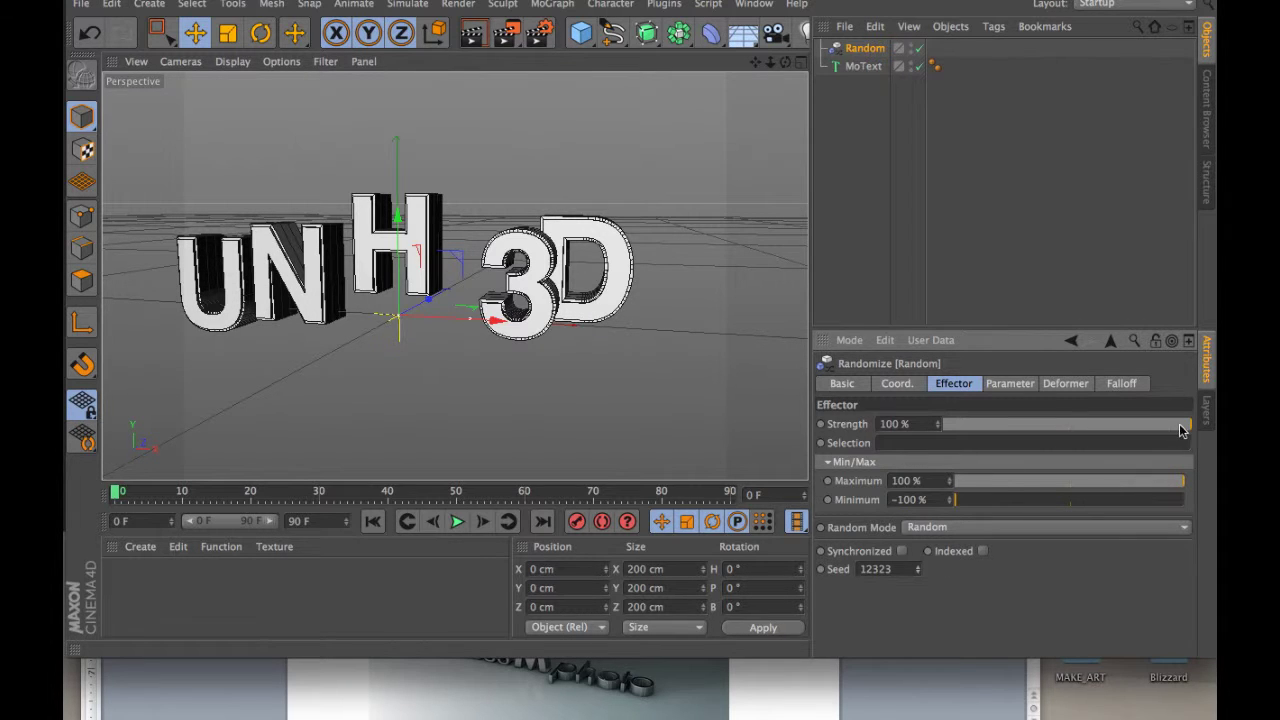
Reduce the Random effector's strength to 0% and bring it back to 100%.
drag(1190, 425, 893, 423)
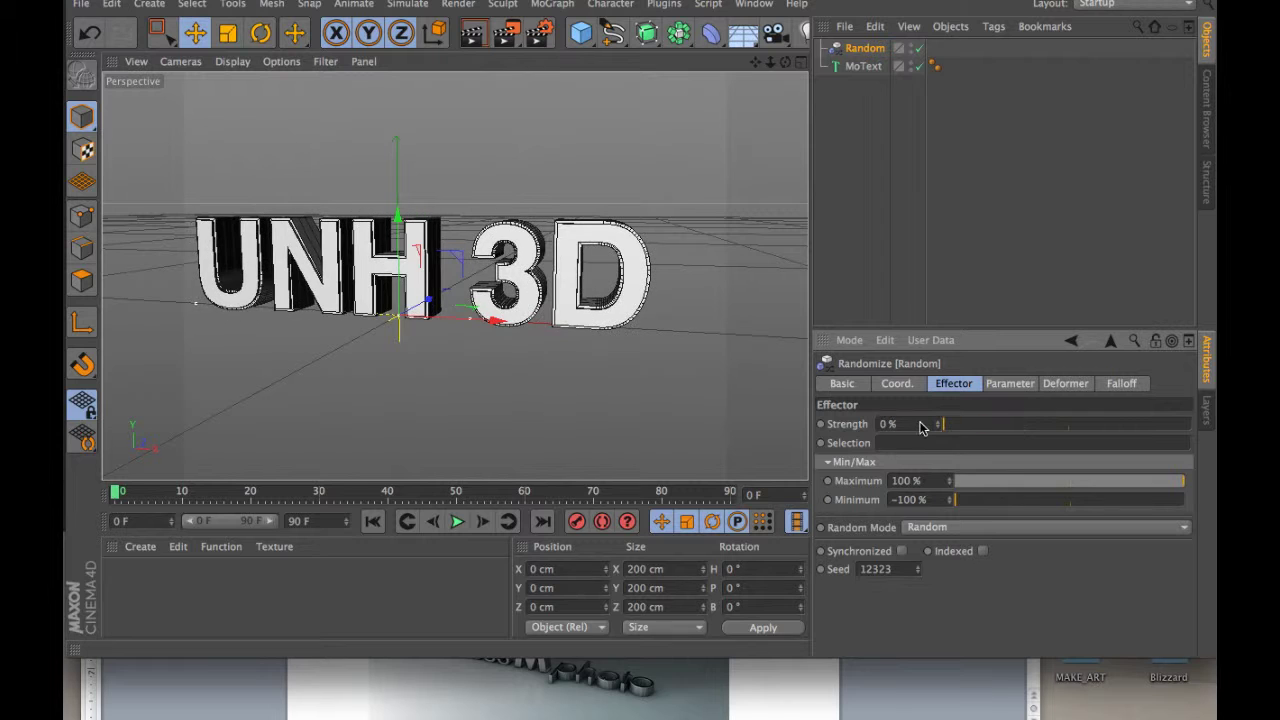
drag(941, 424, 1195, 435)
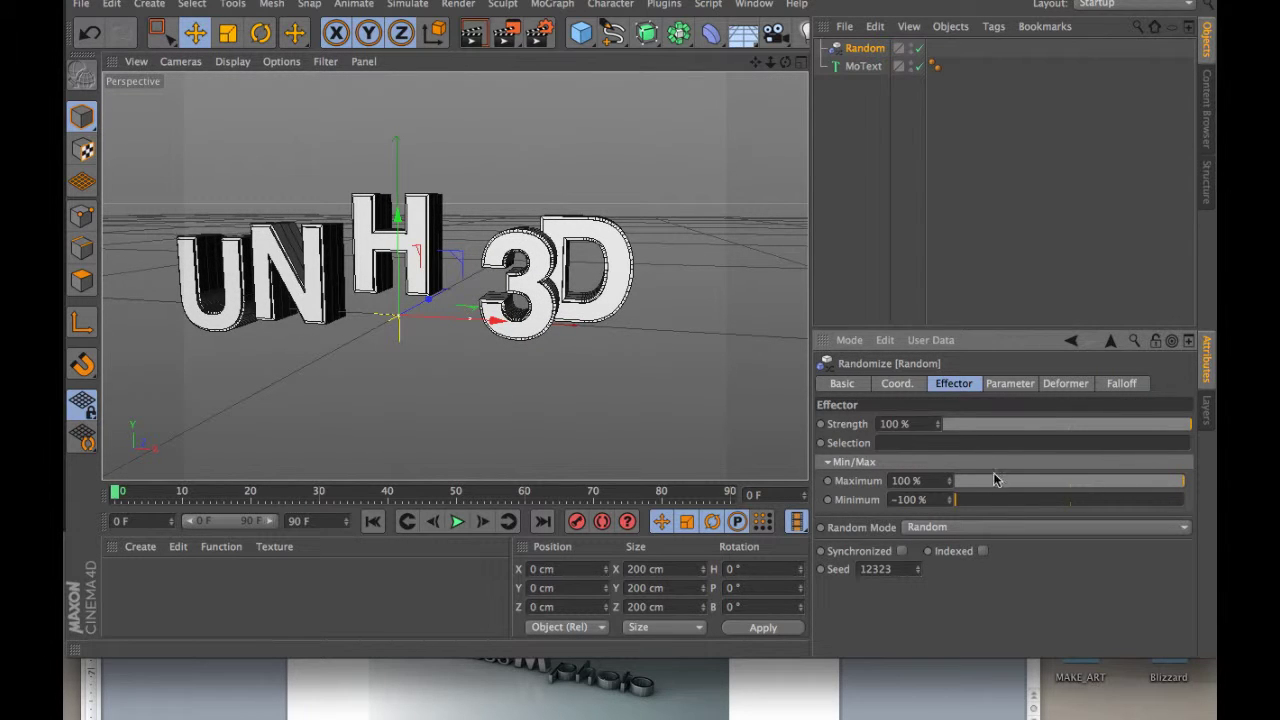
mouse_move(1184, 482)
mouse_down()
mouse_move(997, 494)
mouse_move(1191, 483)
mouse_up()
Try a P.X position value of 329 cm on the Random effector and set it back to 50 cm.
click(1010, 383)
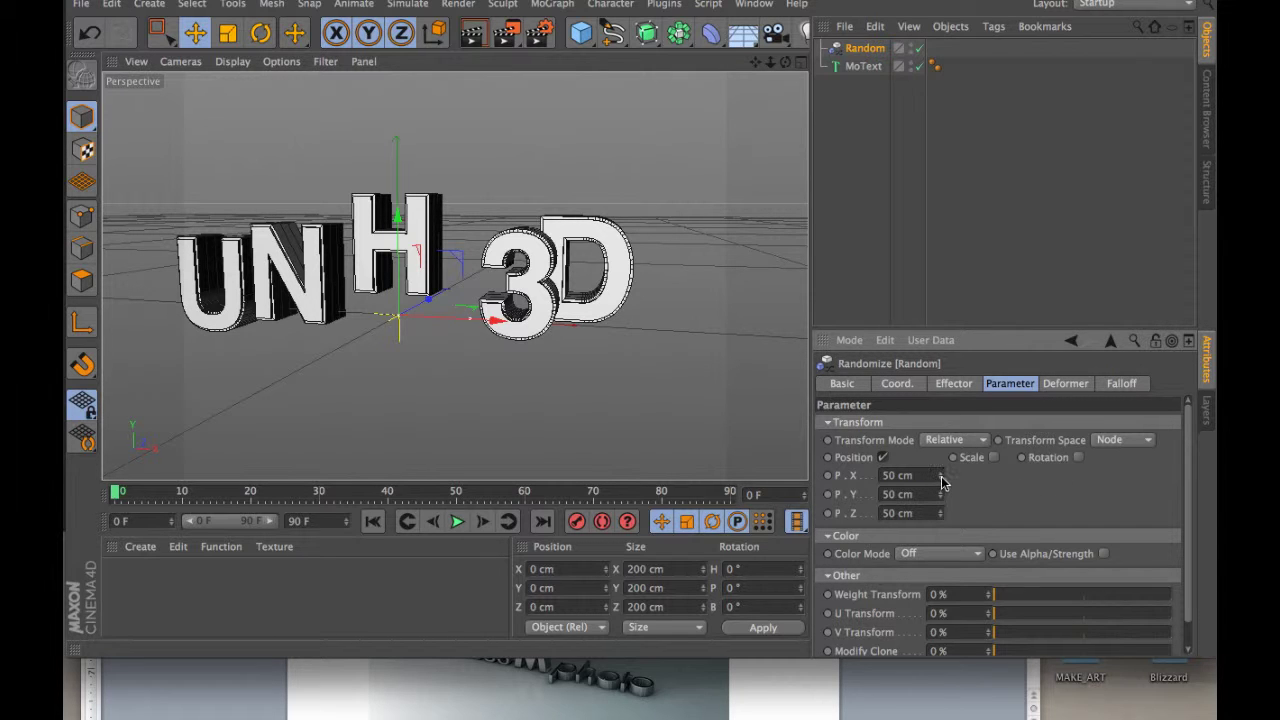
drag(941, 483, 1072, 483)
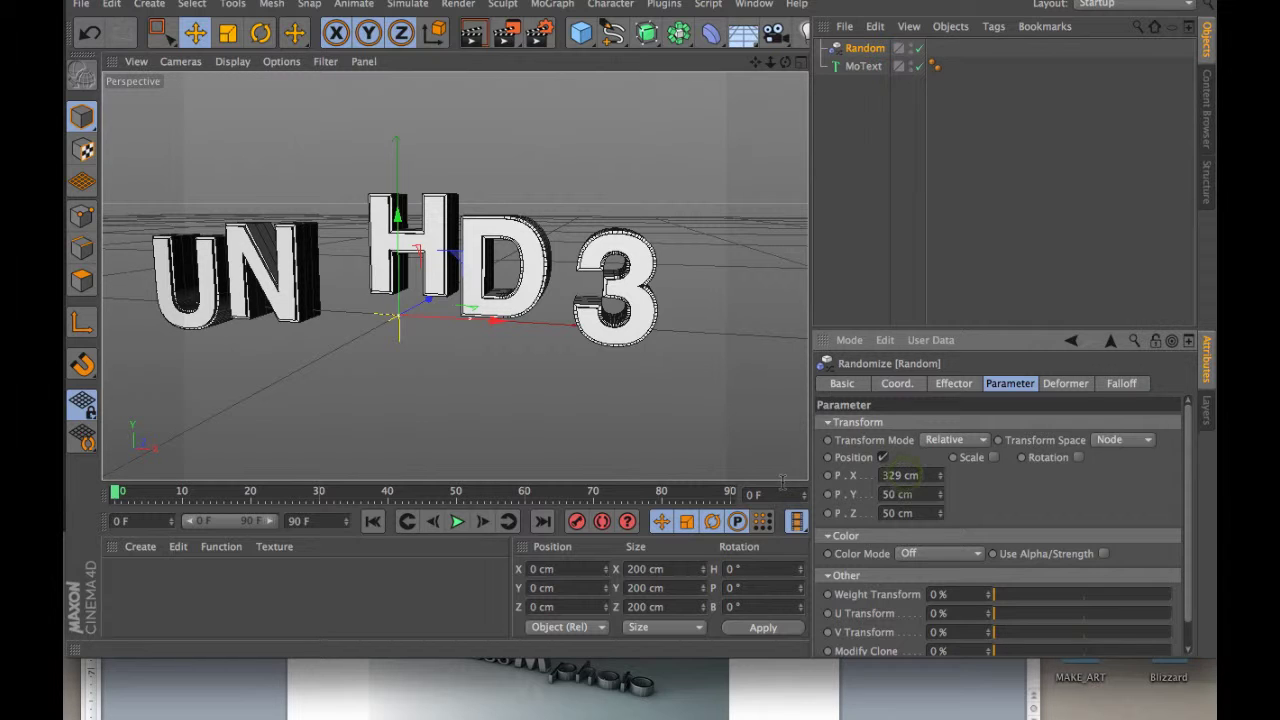
key(0)
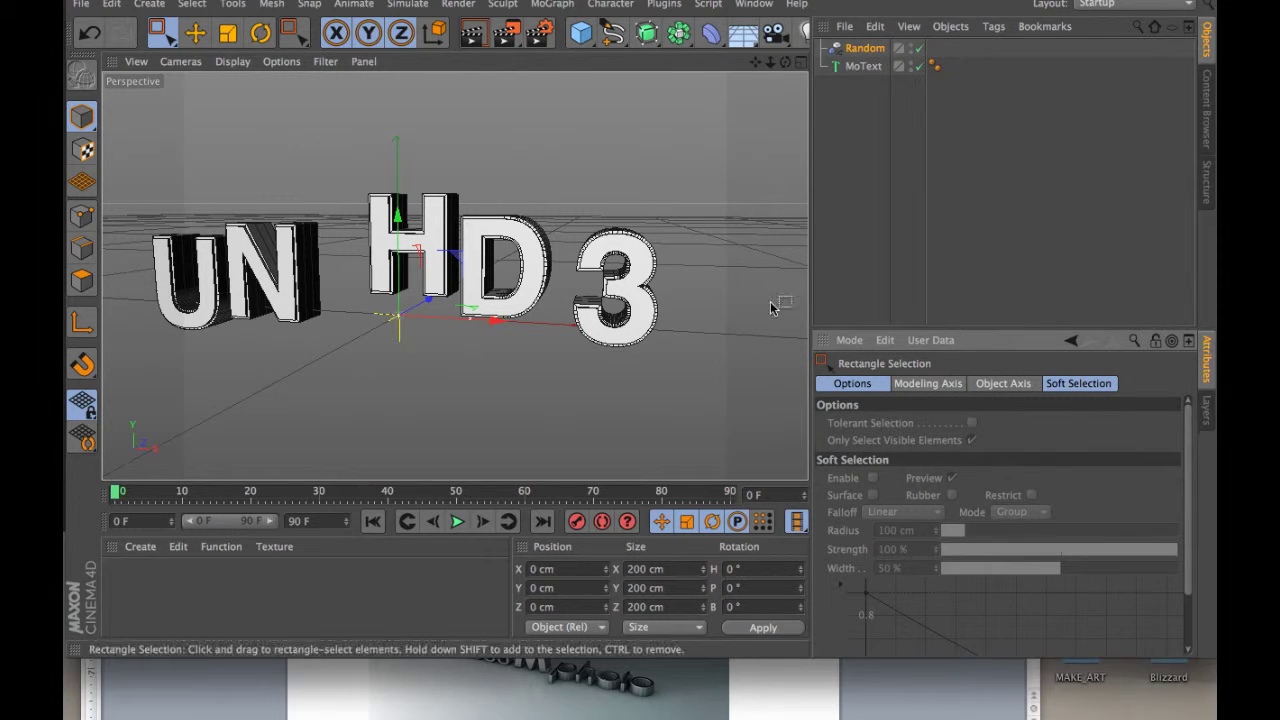
click(864, 48)
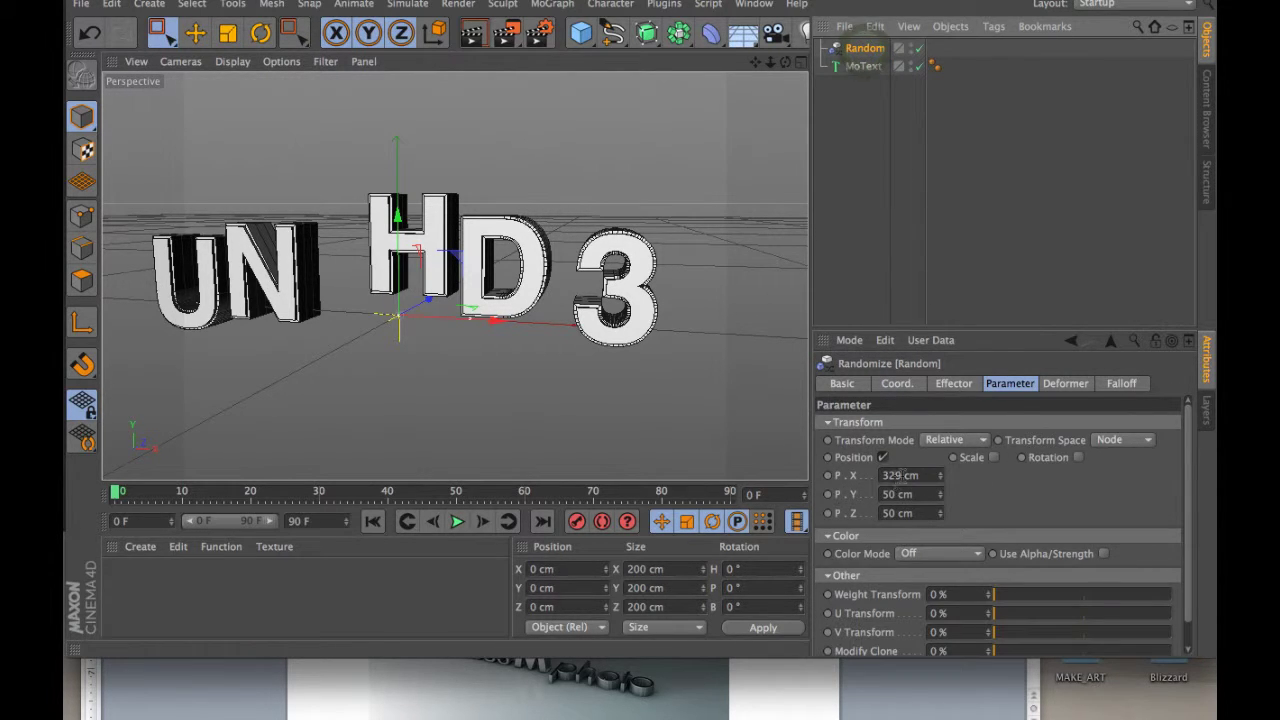
drag(904, 477, 836, 482)
text(50)
key(Return)
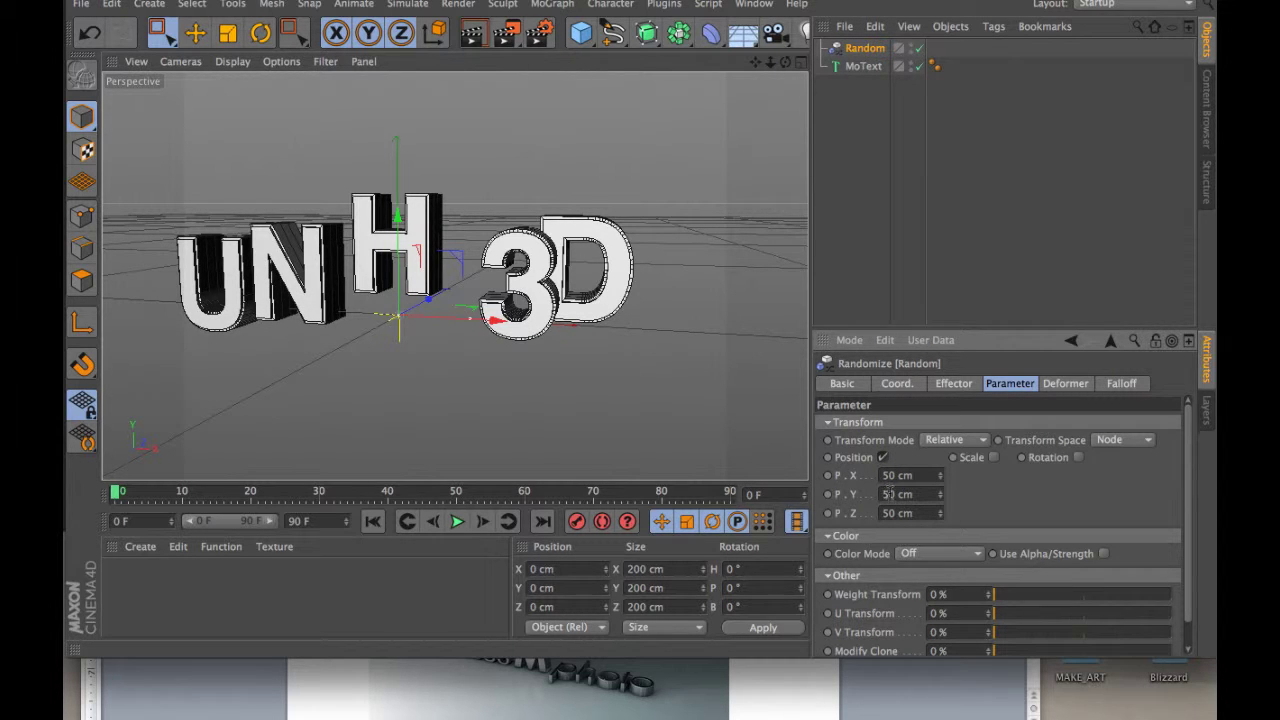
Set the Random effector's P.Y and P.Z position values to 0 cm.
key(BackSpace)
click(887, 513)
key(BackSpace)
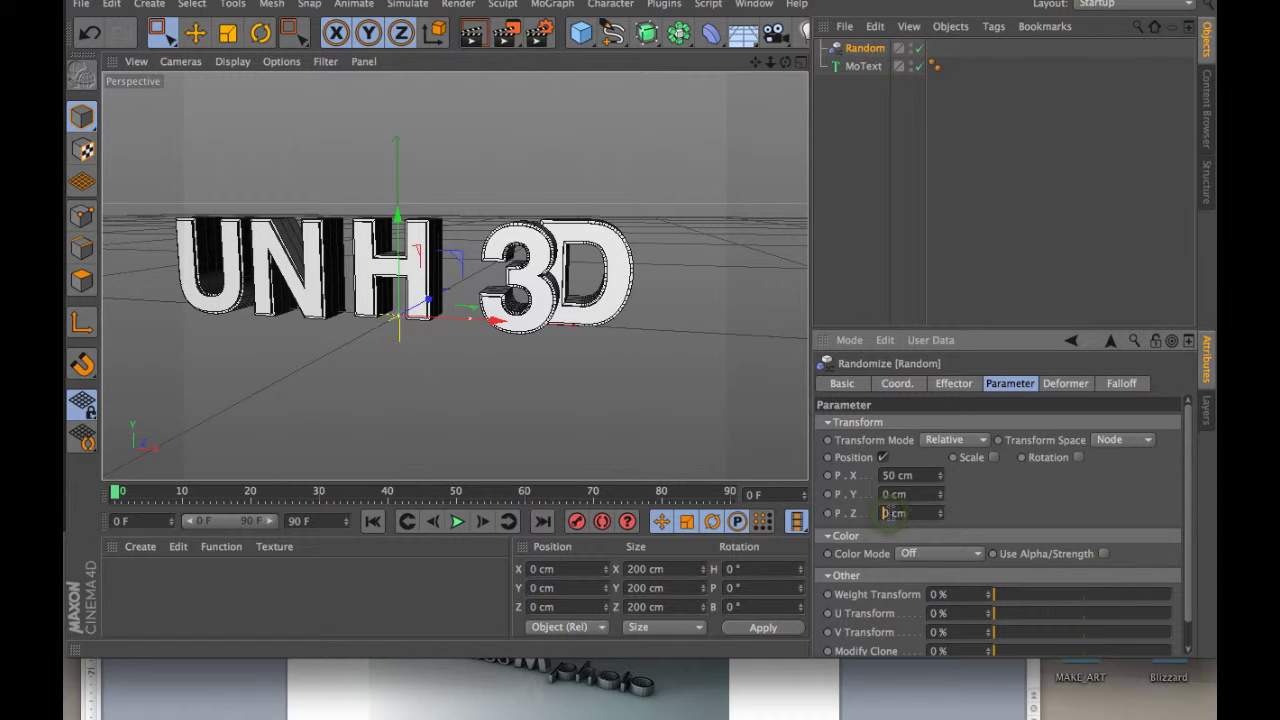
key(Return)
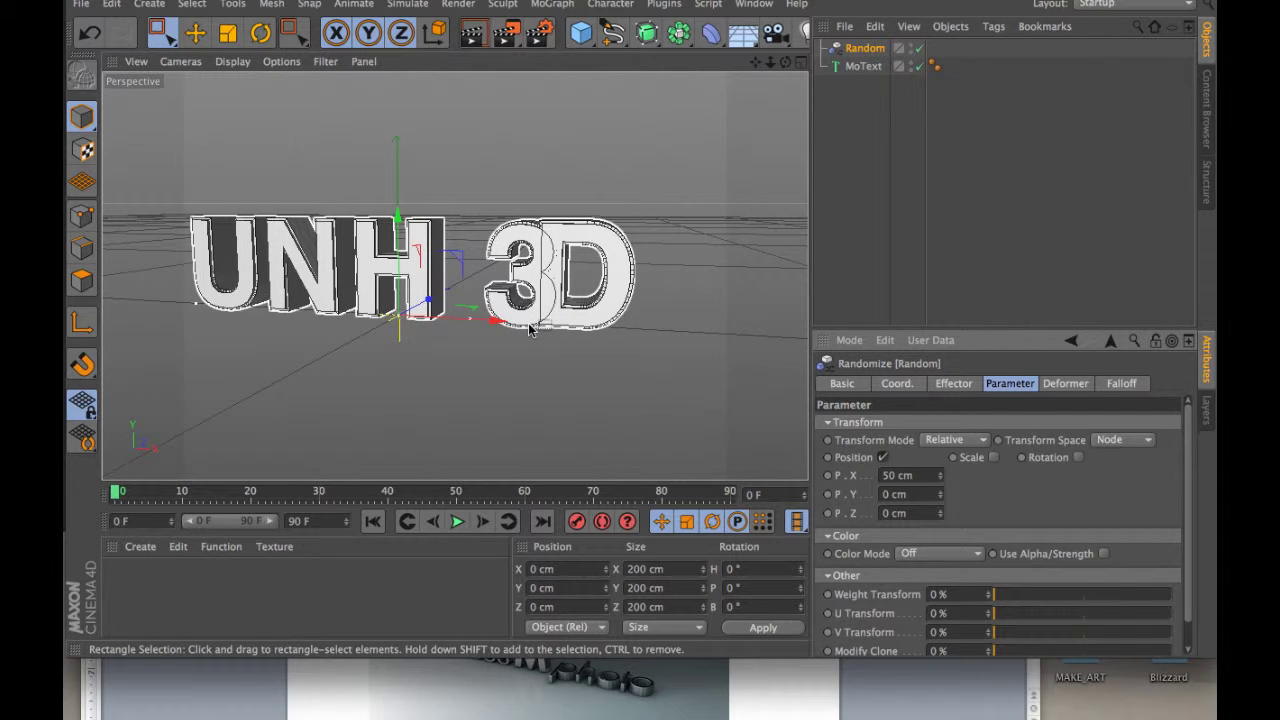
Try a P.X position of 200 cm on the Random effector, and set it to 0 cm.
double_click(890, 475)
text(200)
key(Return)
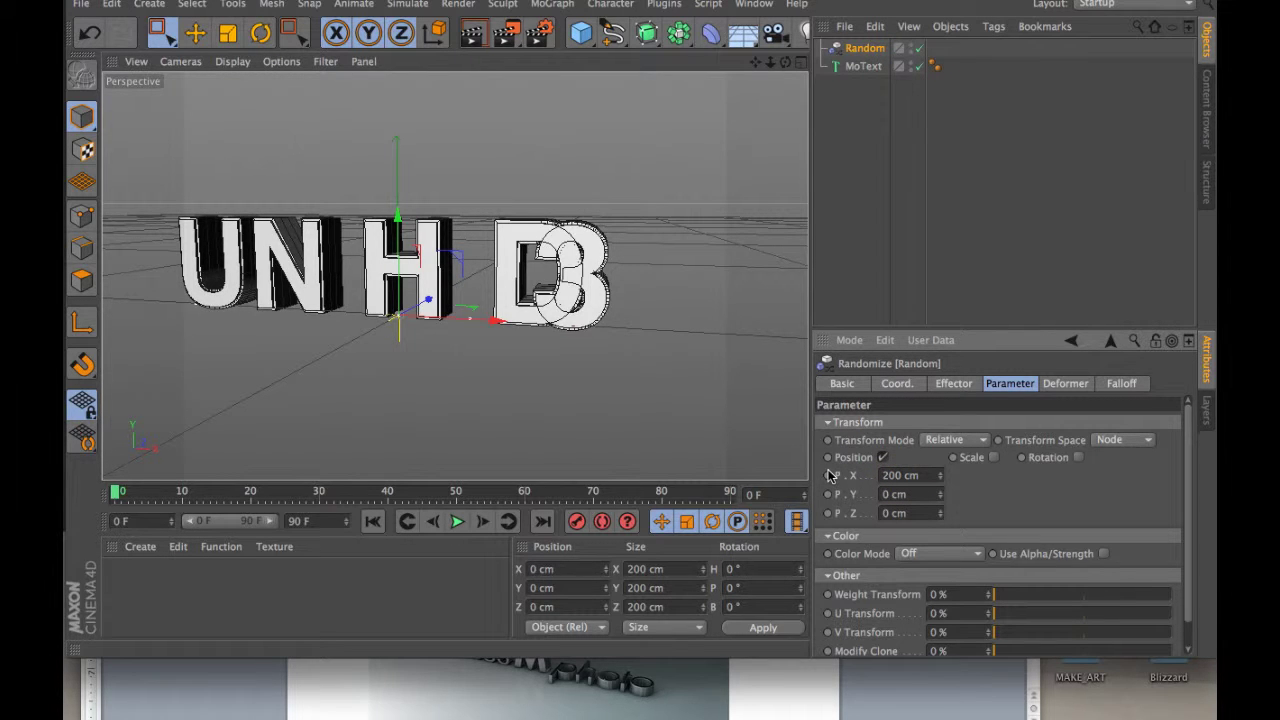
double_click(902, 476)
text(0)
key(Return)
Set the Random effector's P.Y position to 300 cm to scatter the letters vertically.
double_click(887, 494)
text(300)
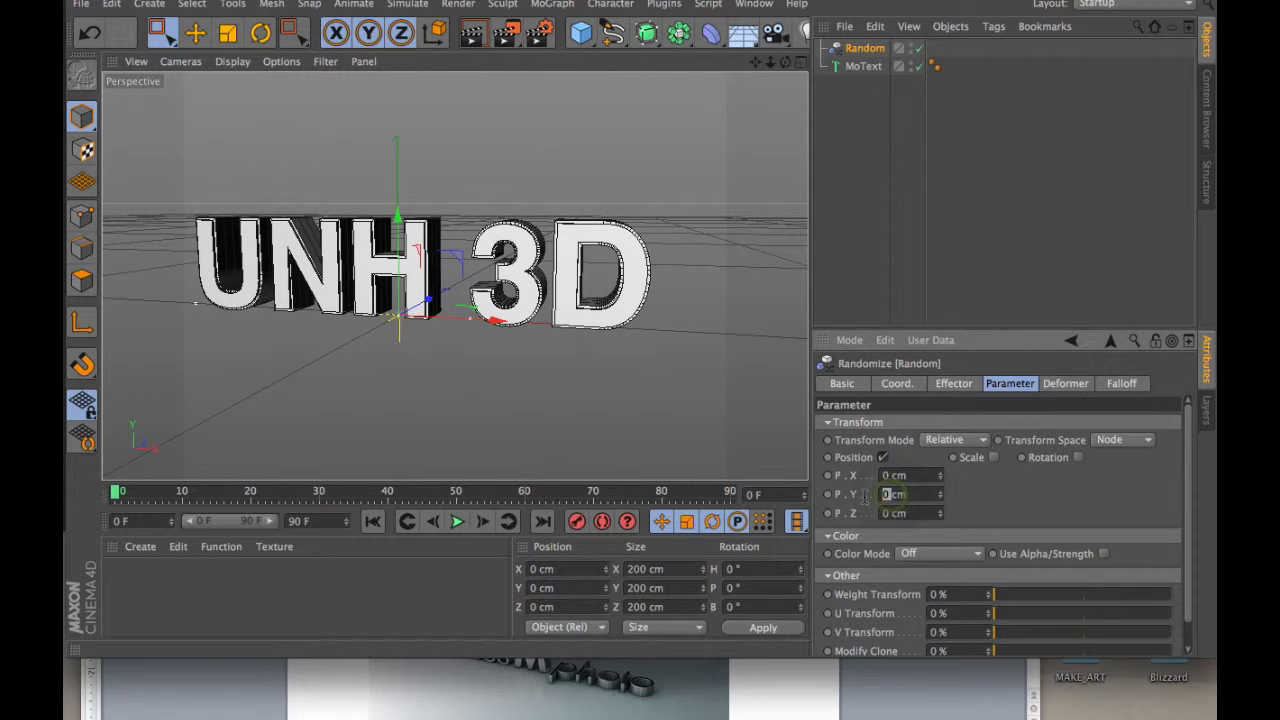
key(Return)
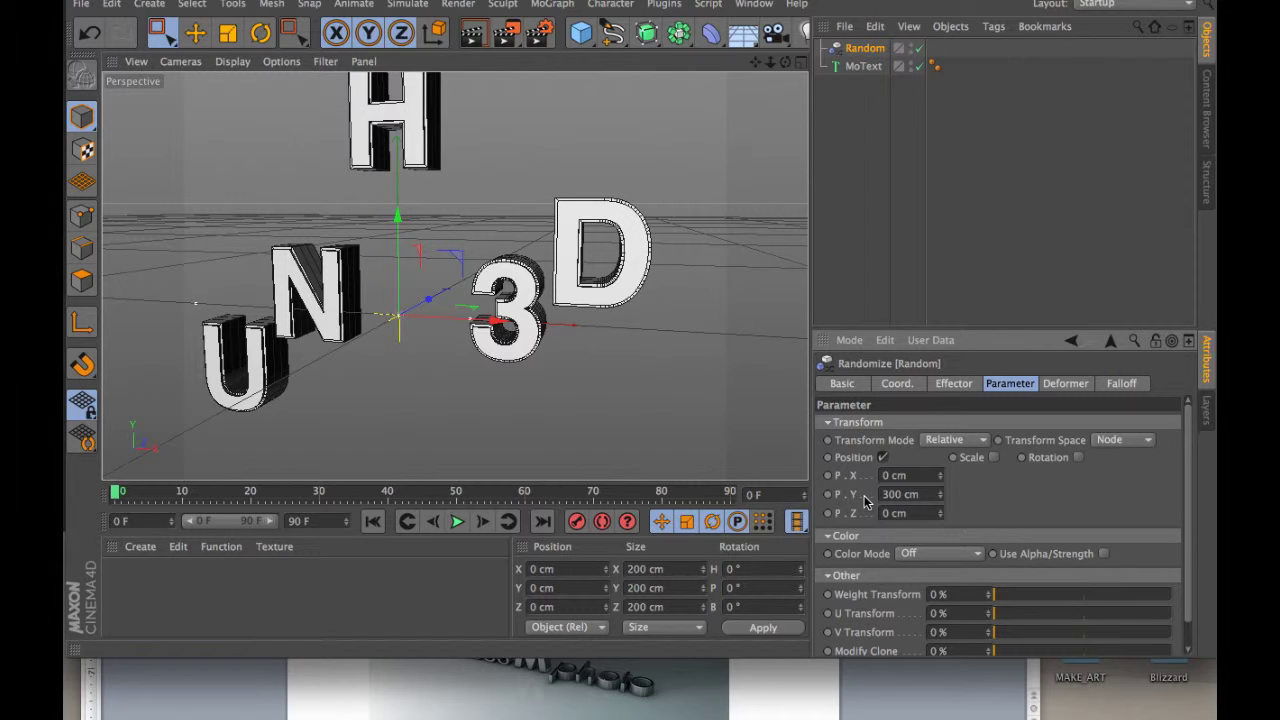
drag(770, 64, 704, 64)
drag(785, 63, 640, 66)
drag(640, 368, 650, 368)
mouse_move(787, 68)
mouse_down()
mouse_move(778, 62)
mouse_move(787, 68)
mouse_up()
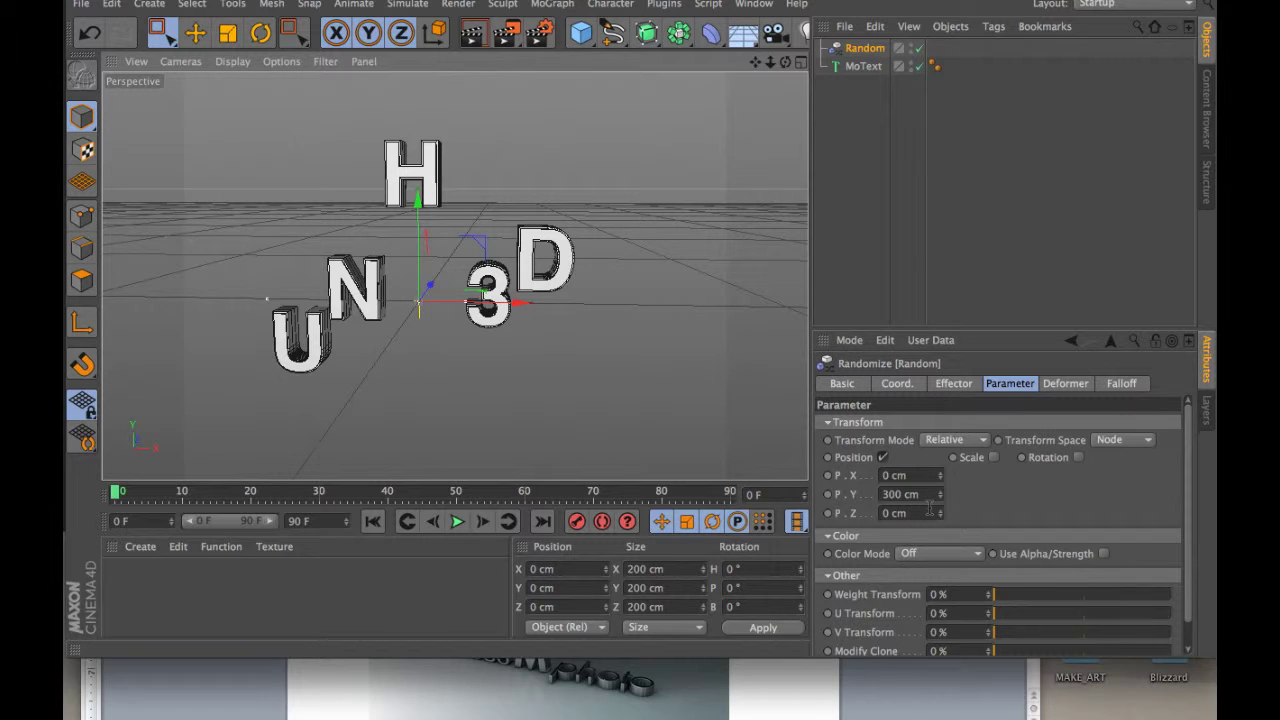
Enable Scale on the Random effector with S.X 0.68, S.Y 0.45 and S.Z 0.42.
click(1006, 388)
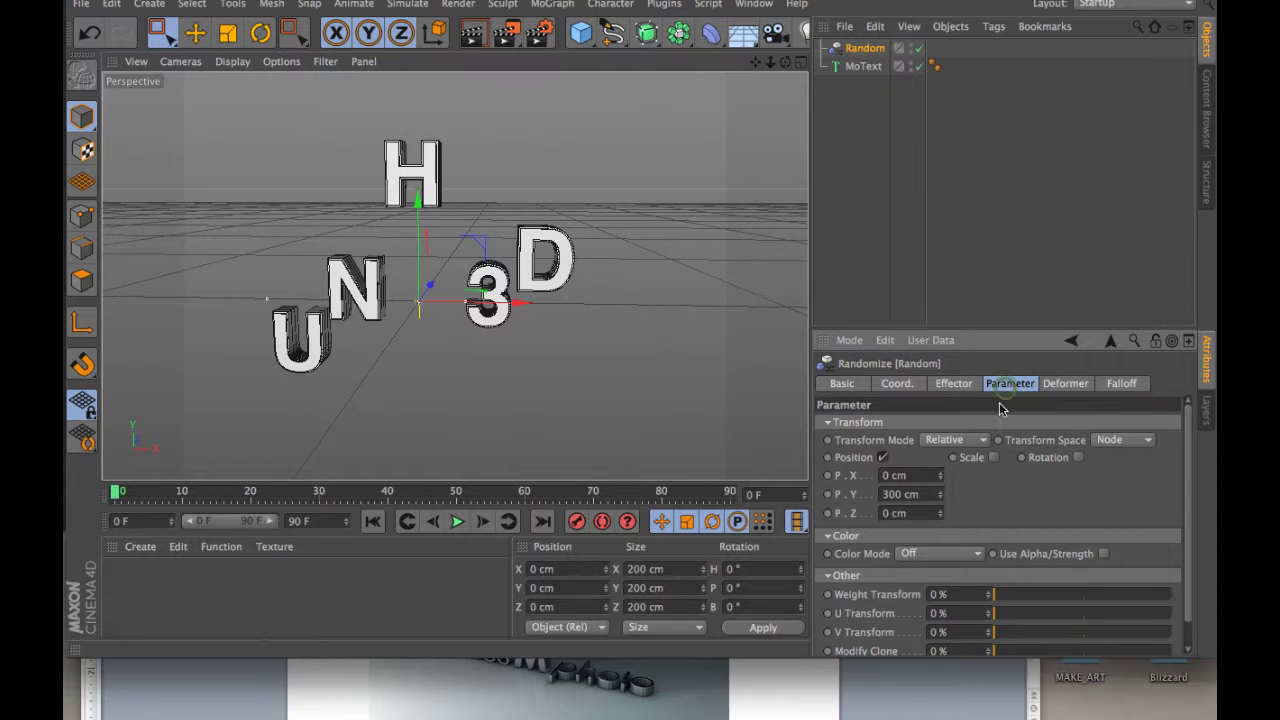
click(992, 457)
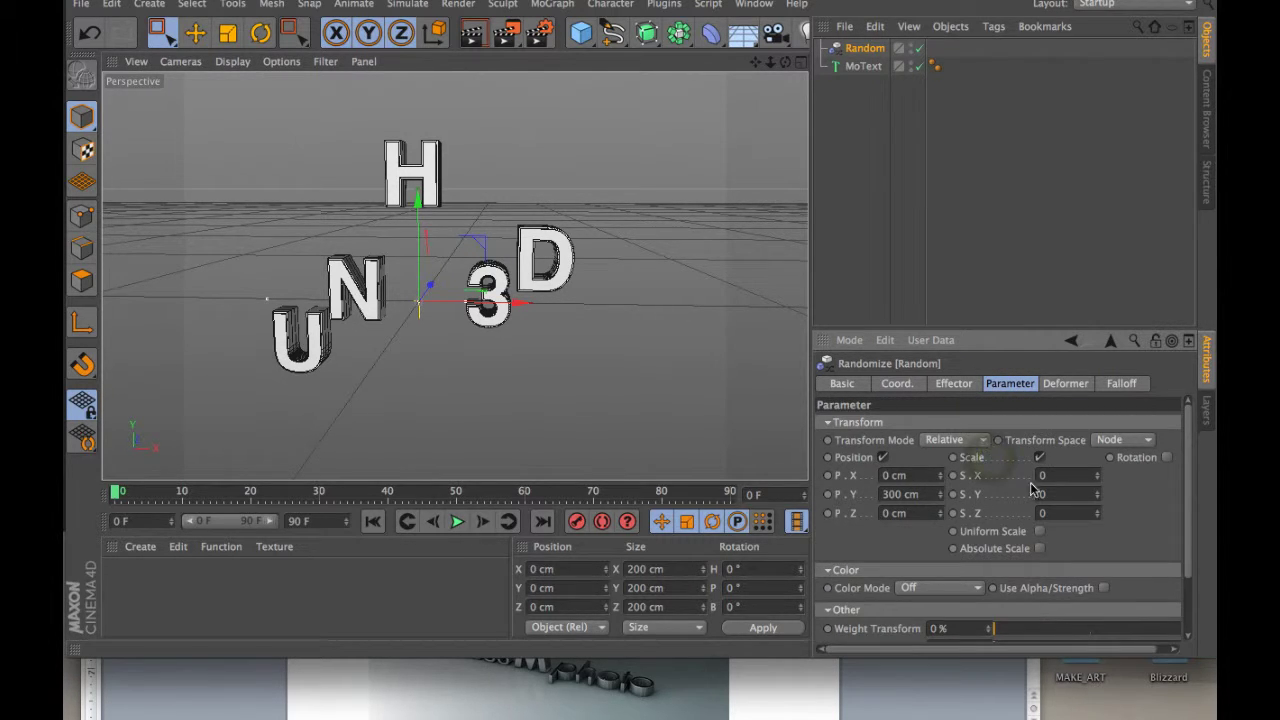
mouse_move(1098, 498)
mouse_down()
mouse_move(1097, 474)
mouse_move(1097, 514)
mouse_move(1097, 503)
mouse_up()
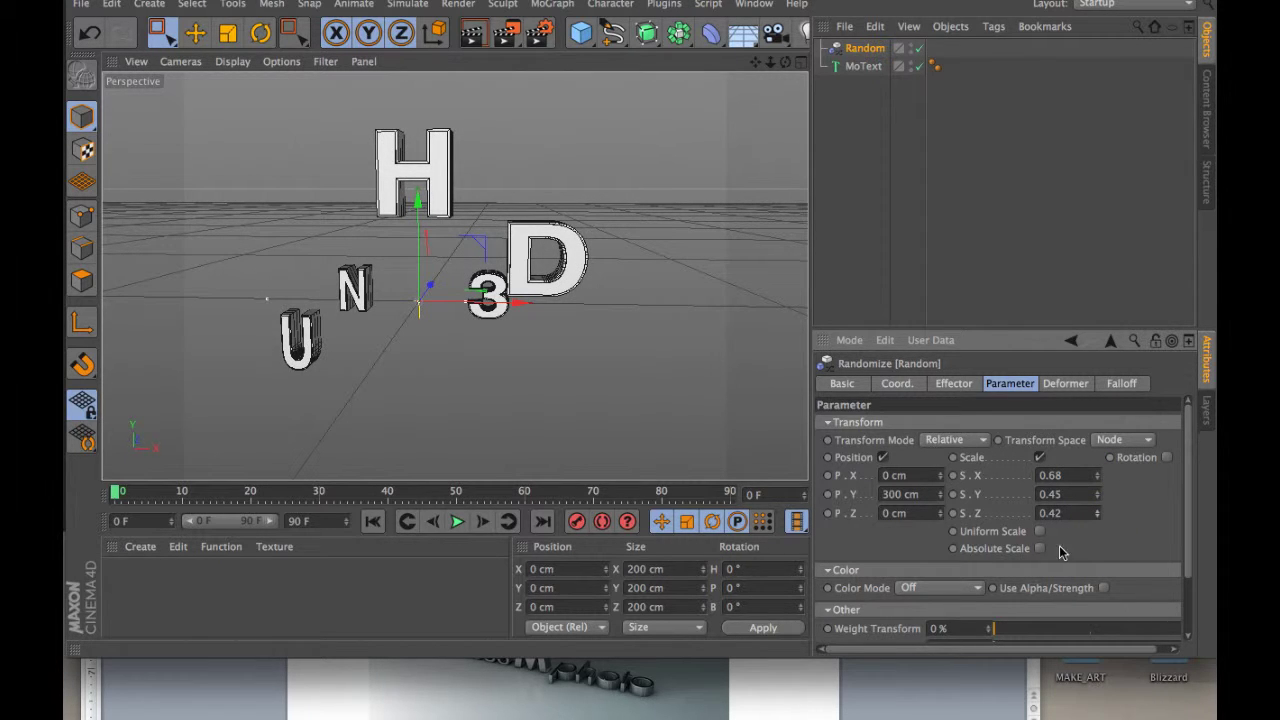
Try Uniform Scale on the Random effector and turn it back off.
click(1040, 532)
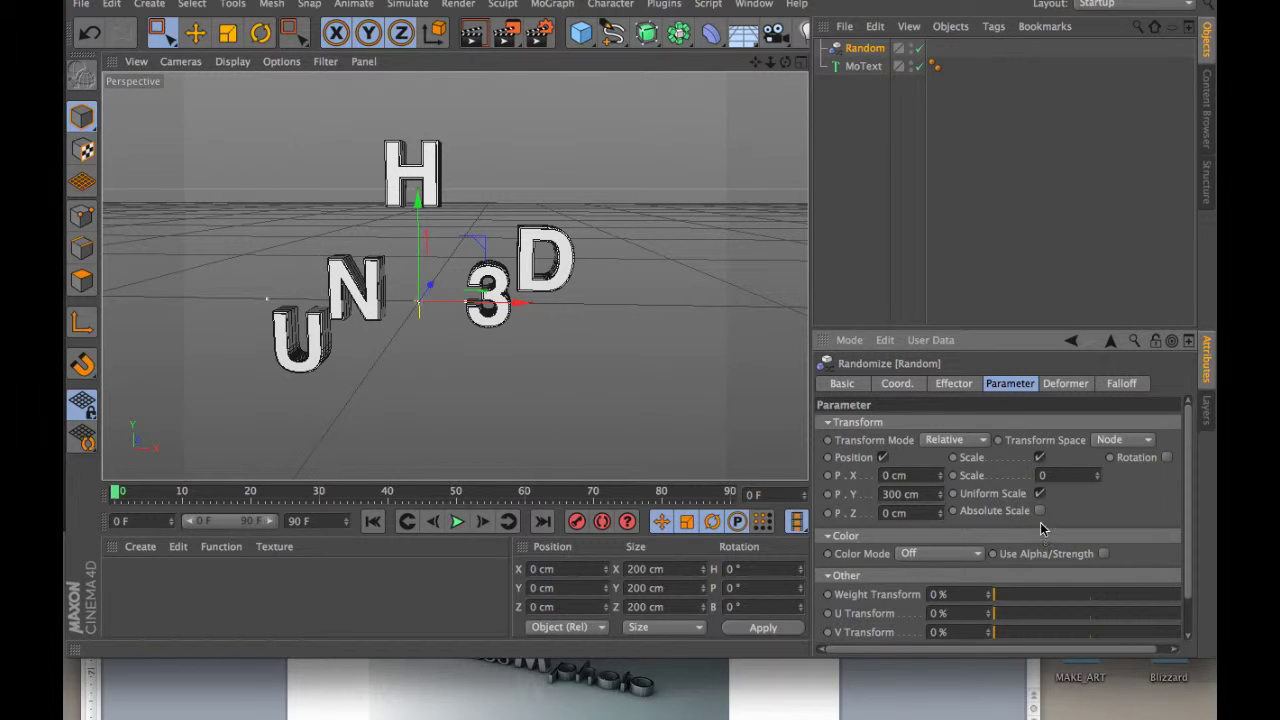
click(1040, 493)
click(1043, 494)
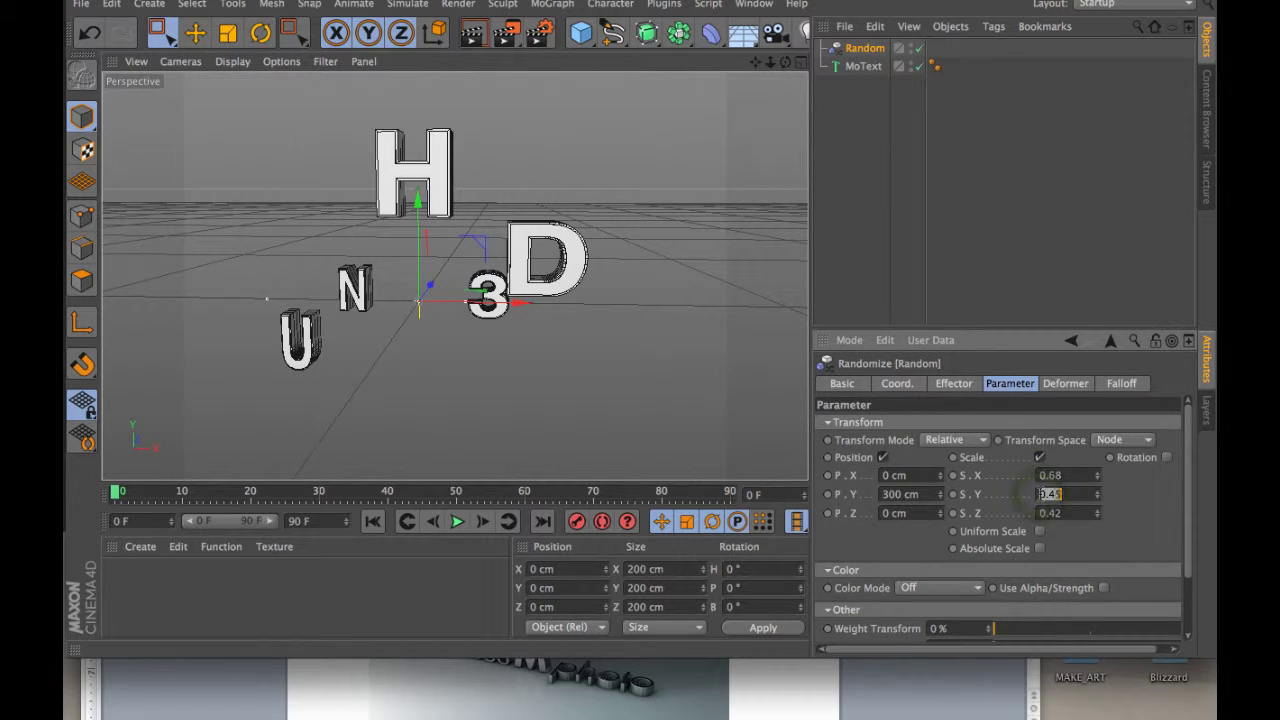
Enable Rotation on the Random effector with R.H 75°, R.P 115° and R.B 94°.
click(1166, 458)
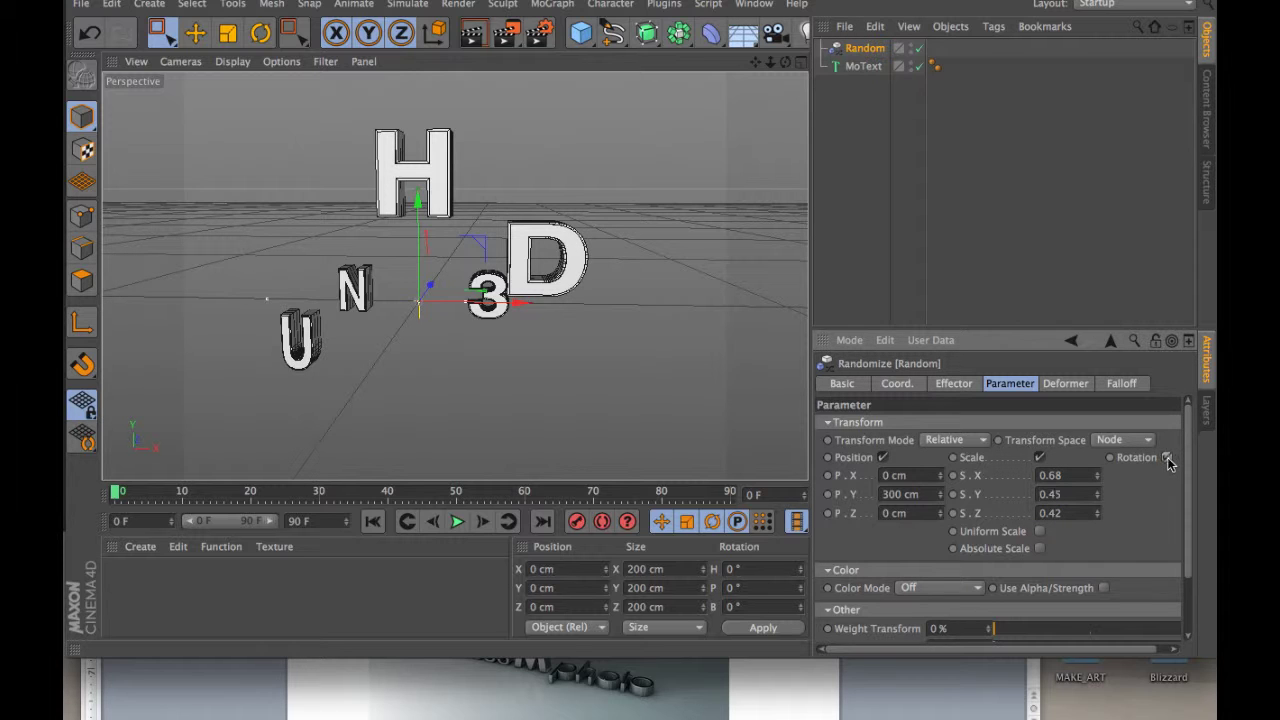
drag(1078, 647, 1131, 649)
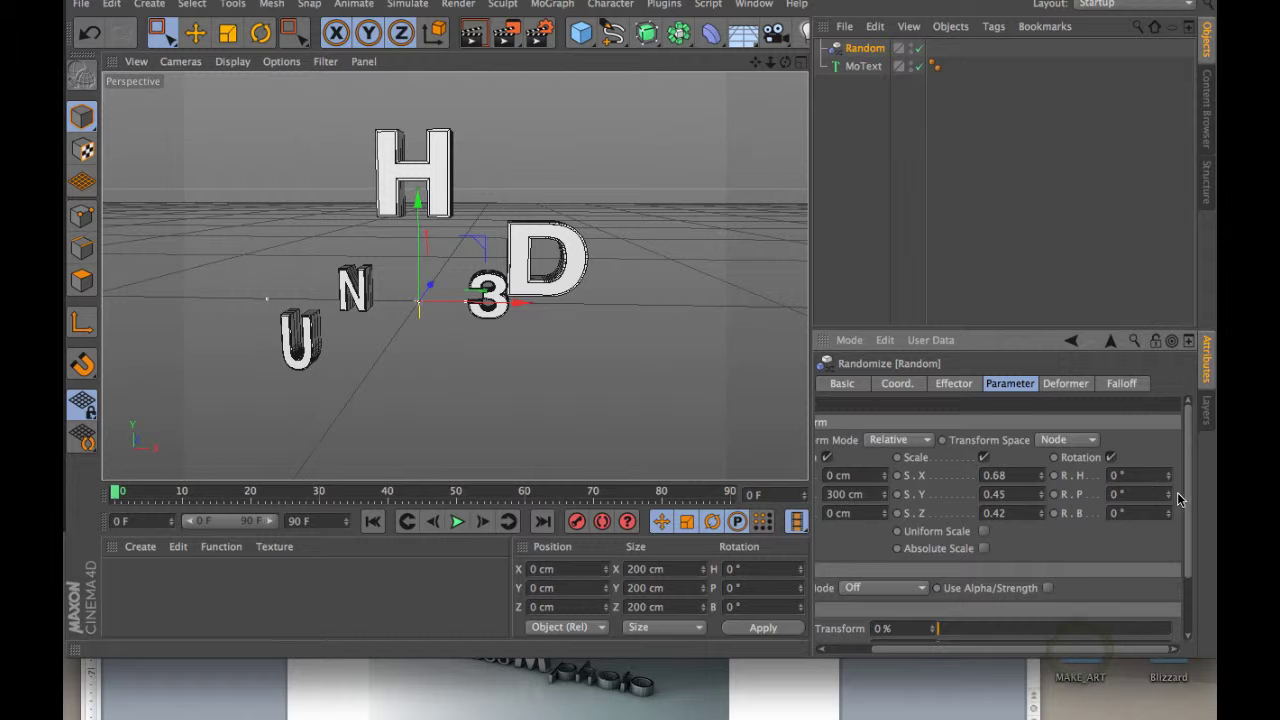
mouse_move(1168, 495)
mouse_down()
mouse_move(1168, 474)
mouse_move(1172, 516)
mouse_up()
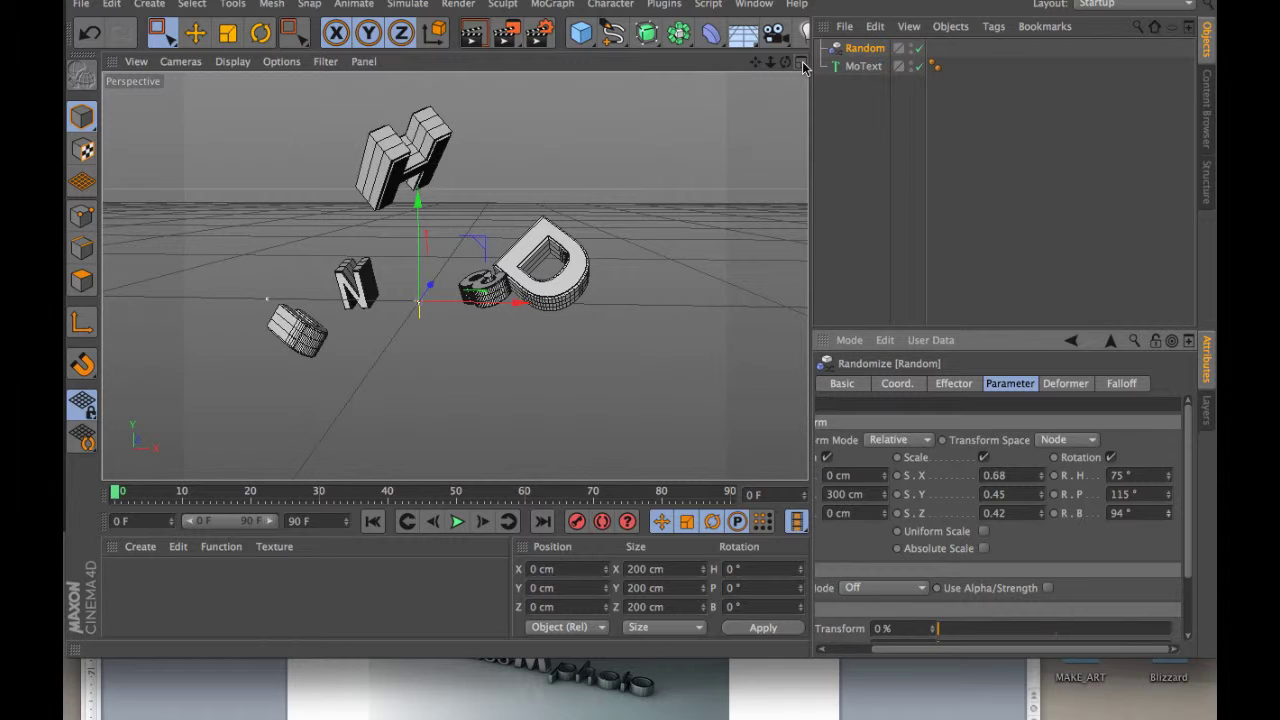
Reduce the Random effector's strength to 0% so the letters gather back into the text.
click(867, 50)
click(954, 383)
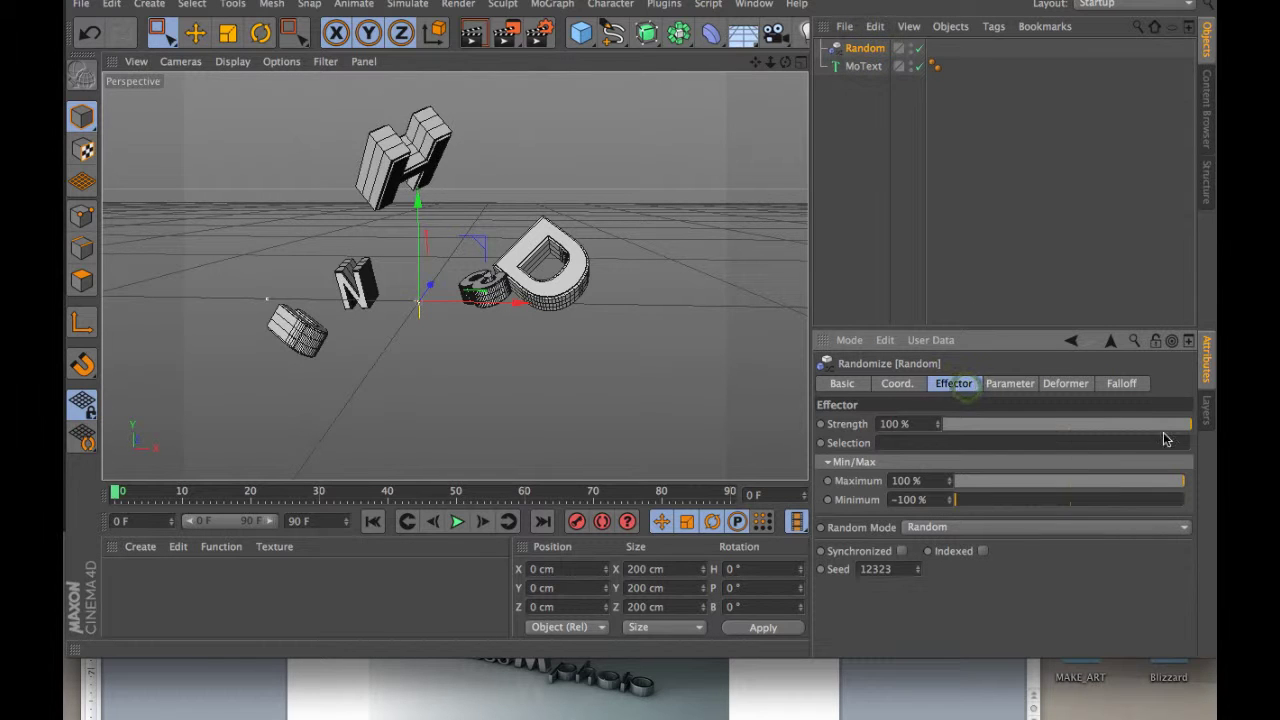
drag(1190, 424, 894, 441)
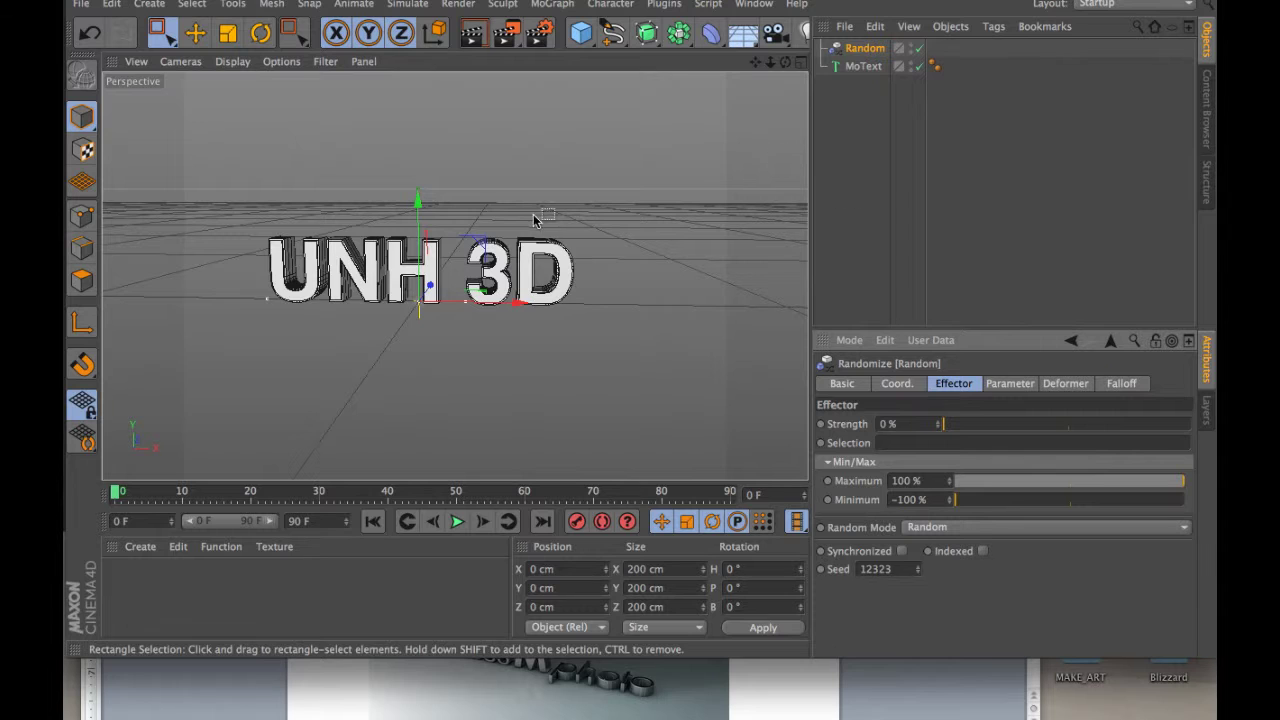
Remove the Random effector from the MoText's letter effects.
click(862, 66)
click(862, 50)
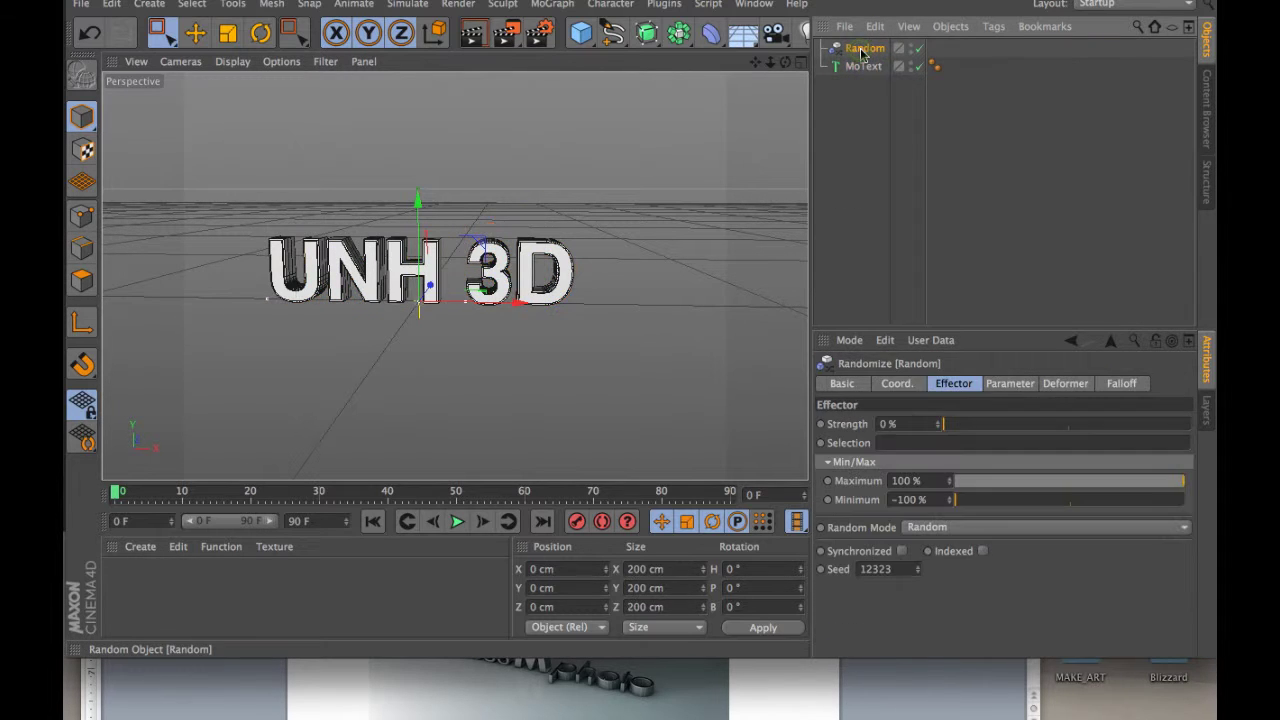
click(862, 66)
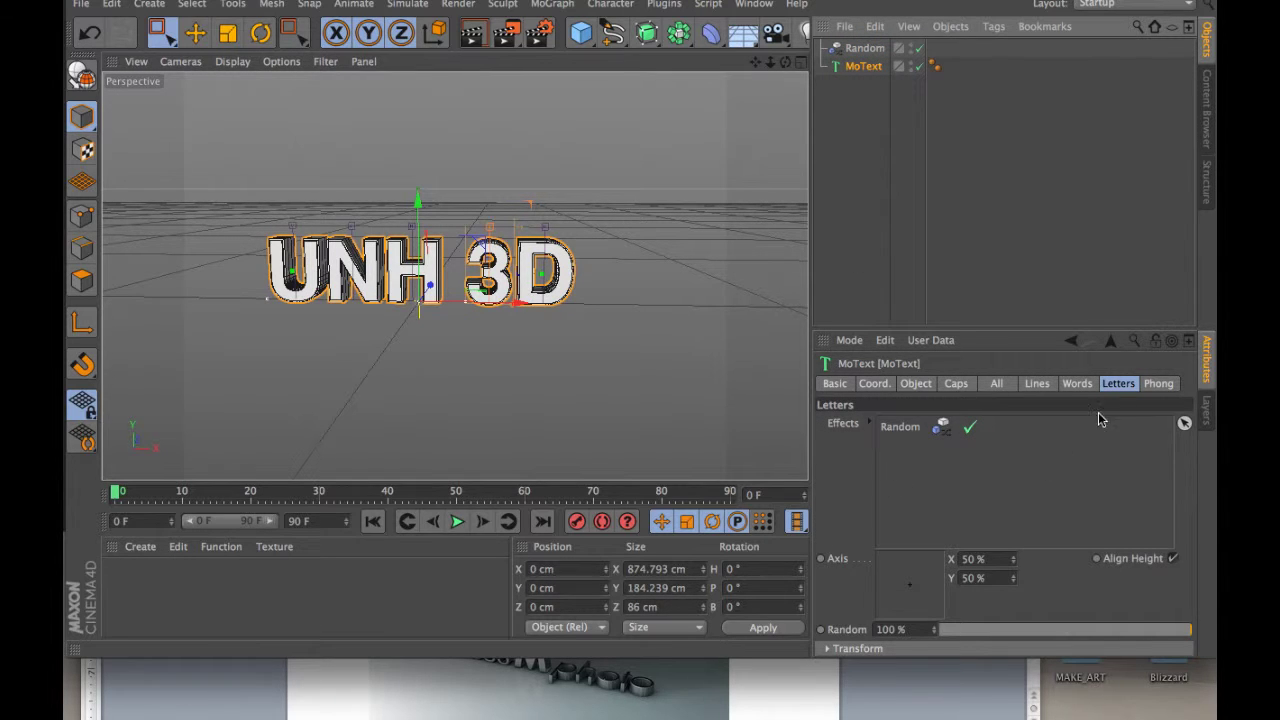
click(892, 430)
key(Delete)
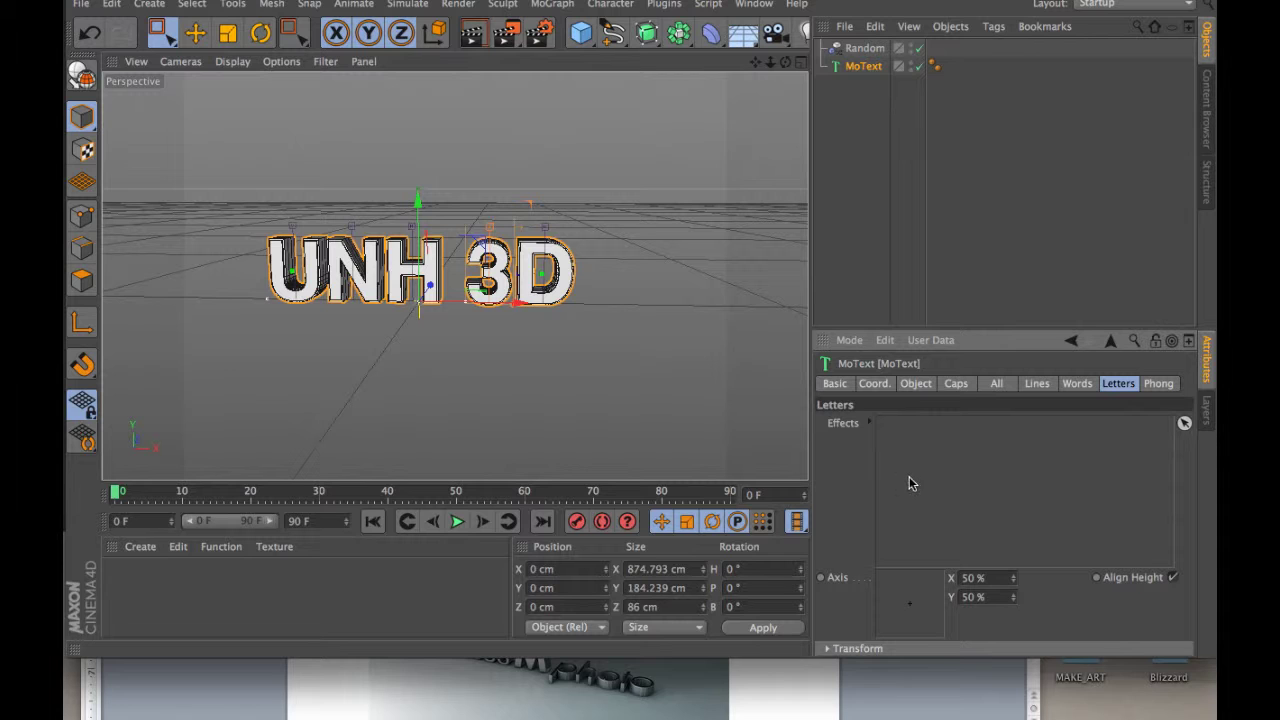
Add a Formula effector to the MoText.
click(552, 4)
click(545, 6)
mouse_move(549, 32)
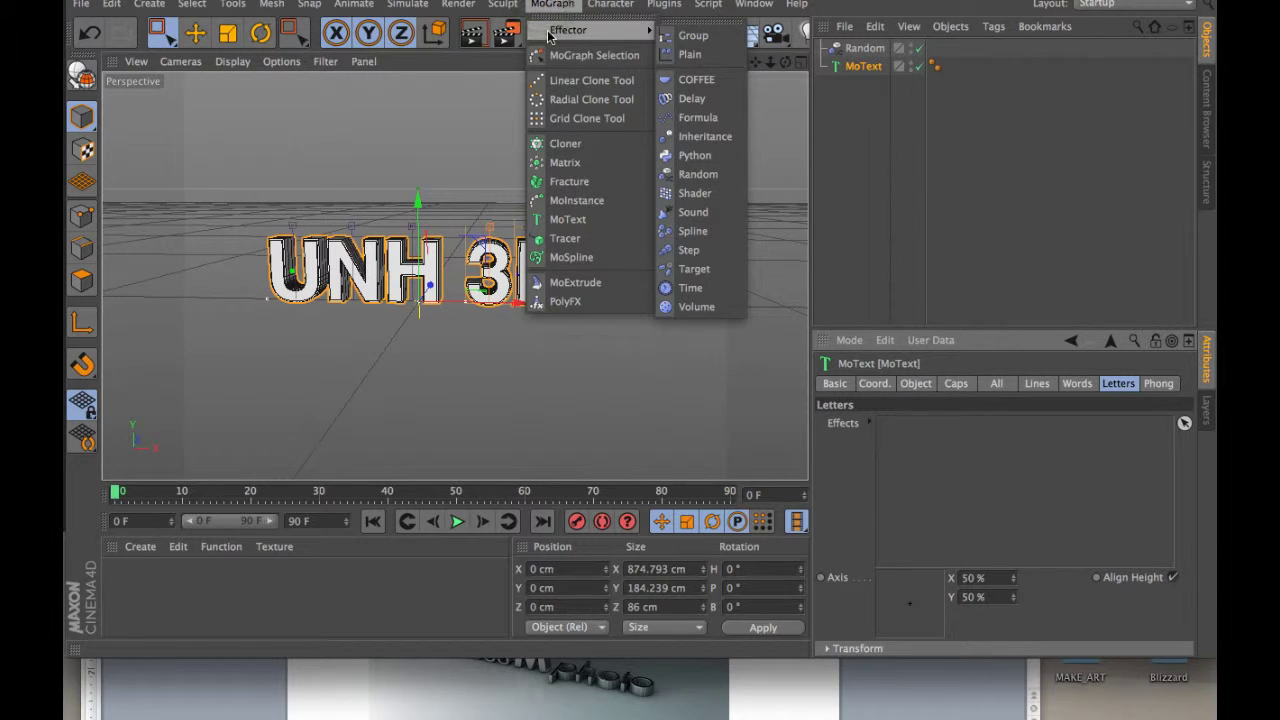
click(697, 117)
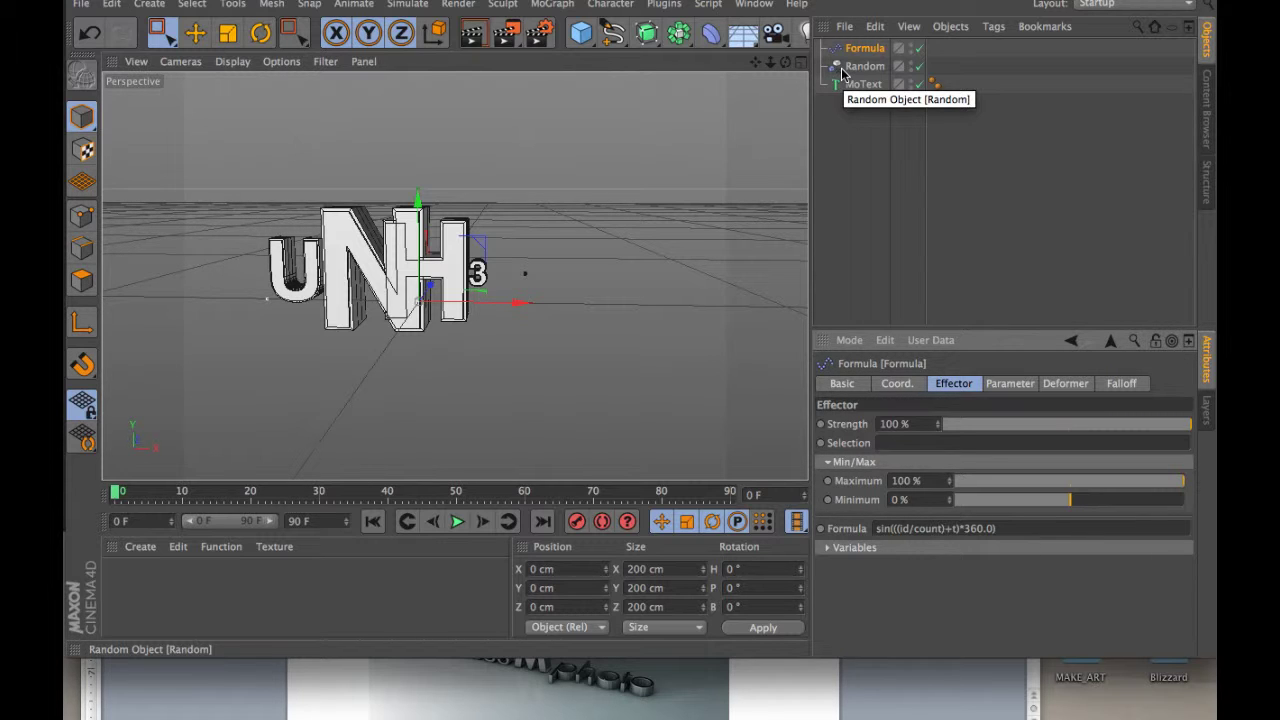
Play the Formula effector's animation, stop it and return to frame 0.
click(457, 522)
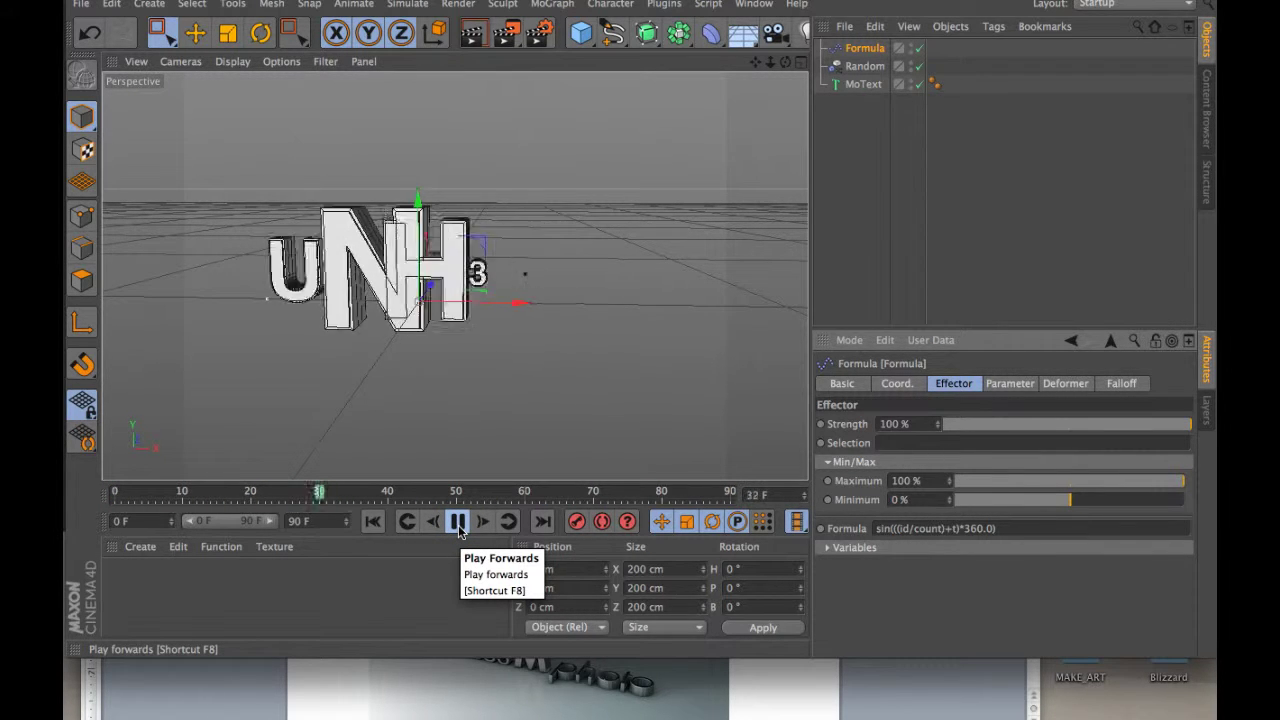
click(458, 522)
click(373, 521)
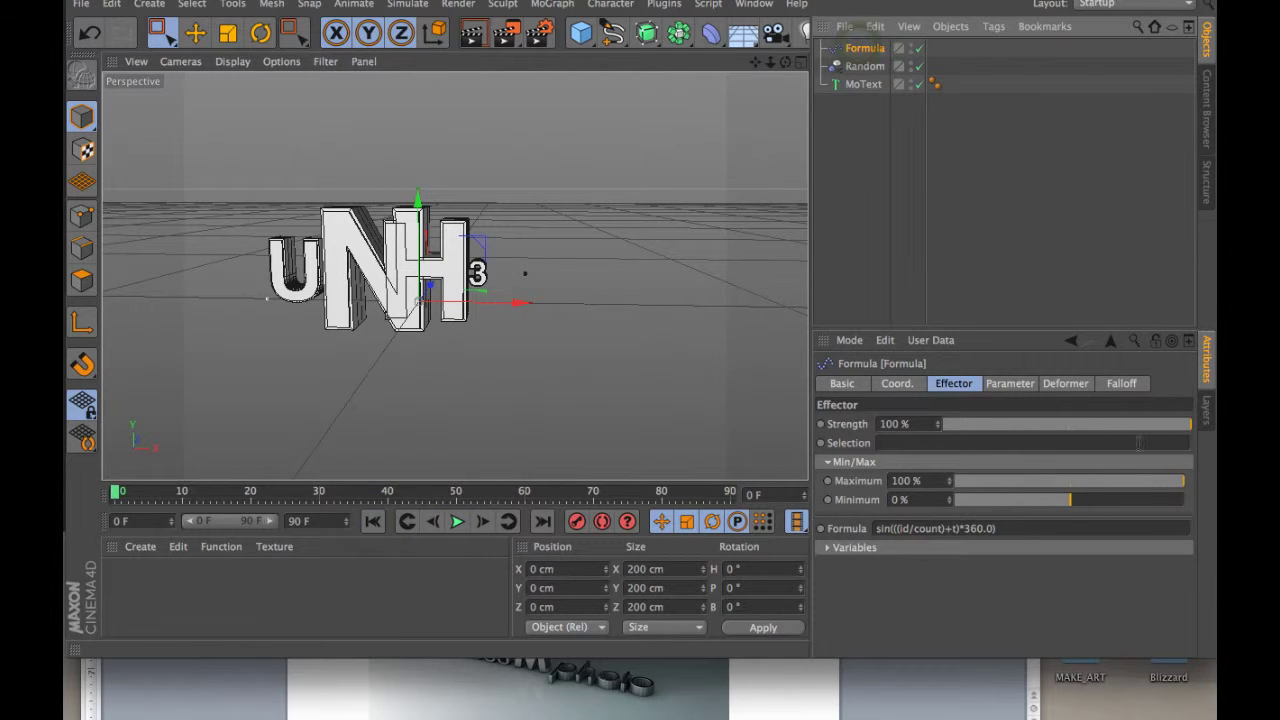
Lower the Formula effector's strength to 12% and further to 6%, previewing the animation after each change.
click(1003, 425)
drag(1003, 425, 974, 425)
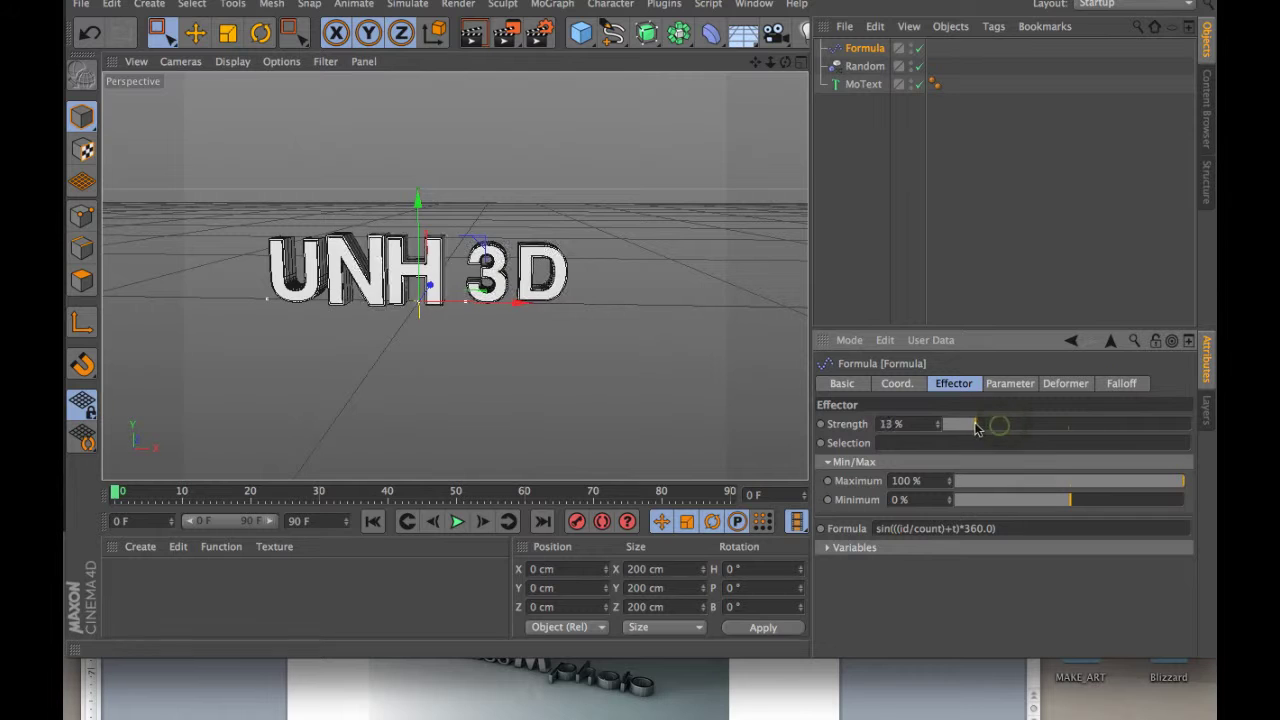
click(457, 522)
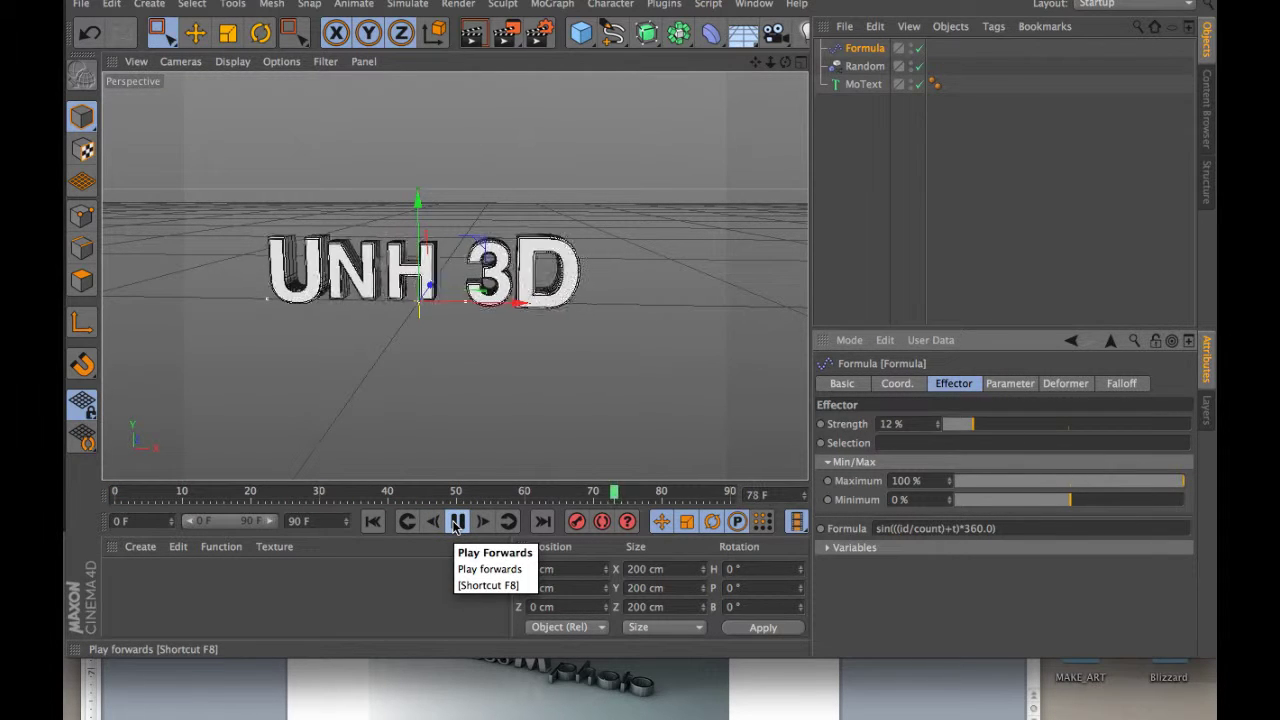
click(457, 522)
click(958, 428)
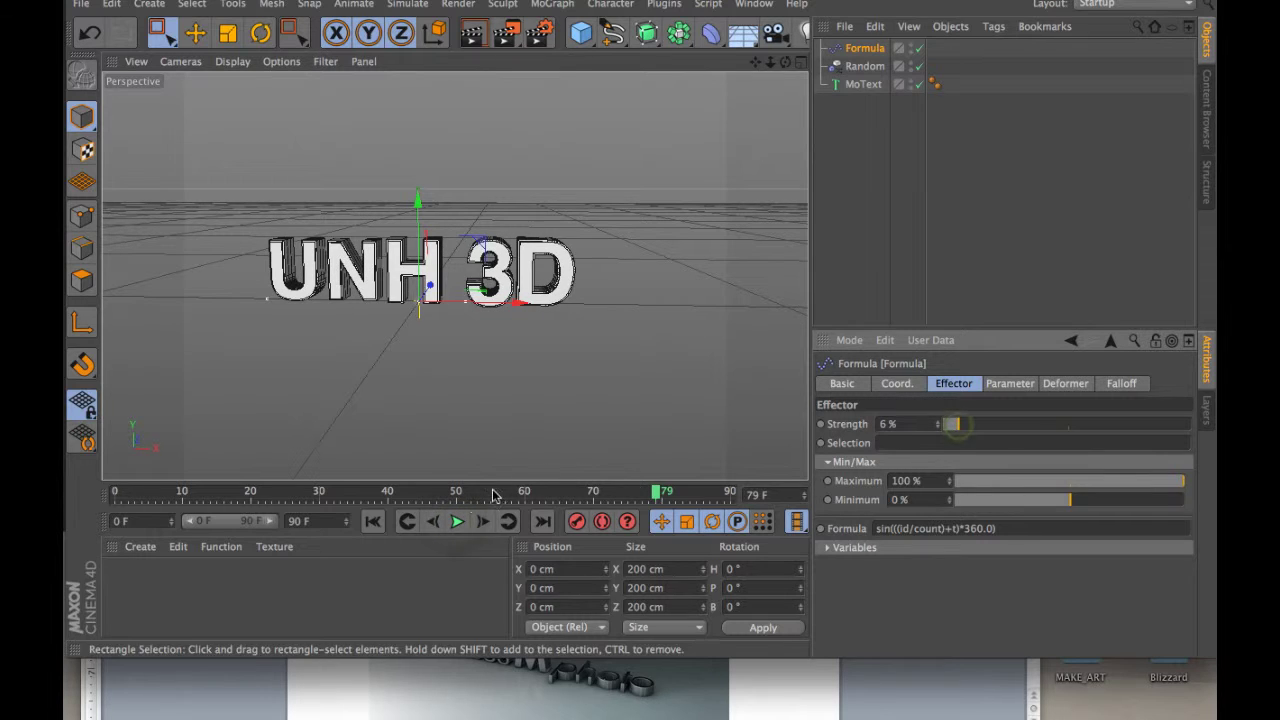
click(456, 522)
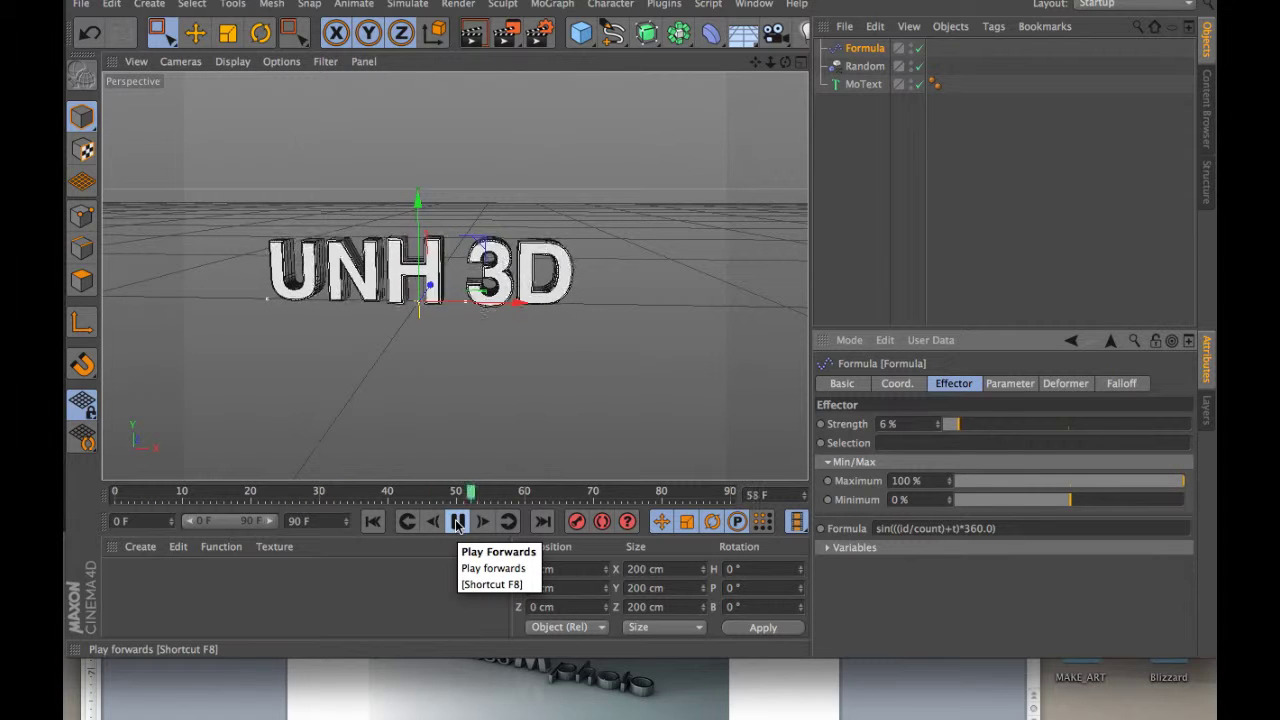
click(456, 522)
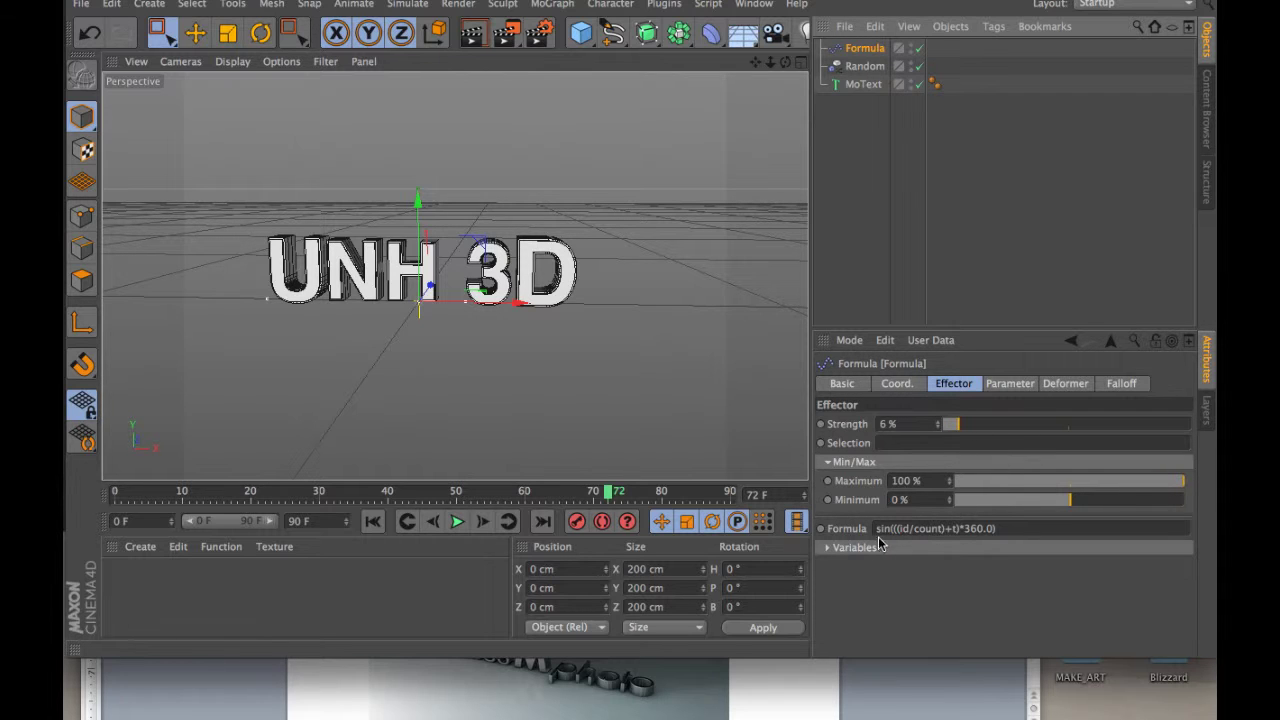
Look over the Formula effector's available variables and turn off its Scale and Position transforms.
click(826, 548)
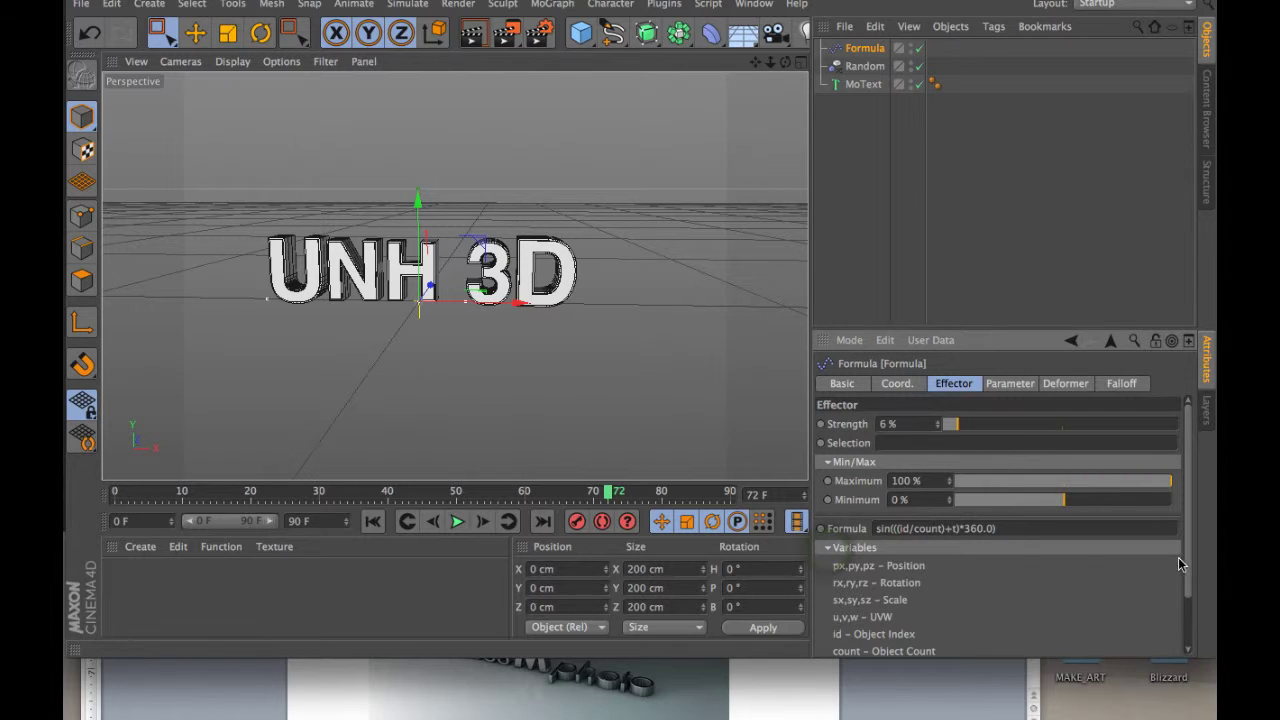
mouse_move(1186, 562)
mouse_down()
mouse_move(1186, 628)
mouse_move(1189, 541)
mouse_up()
click(1008, 384)
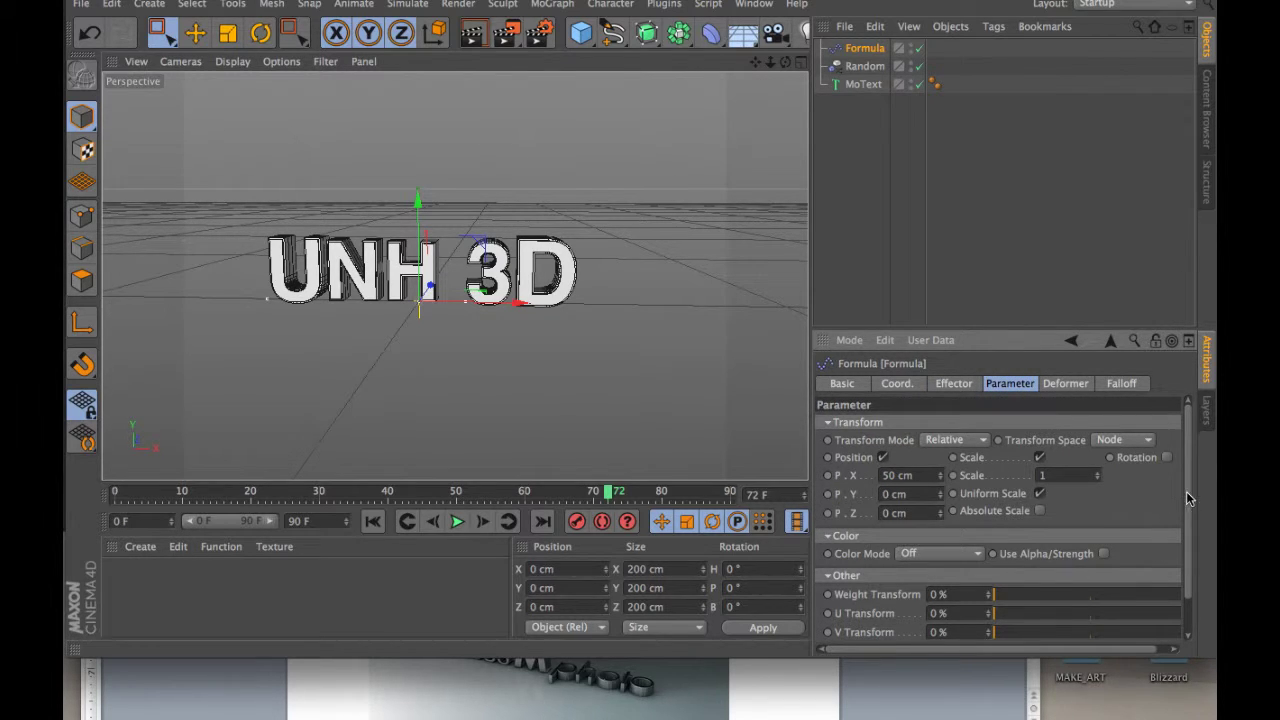
scroll(1186, 498, down, 1)
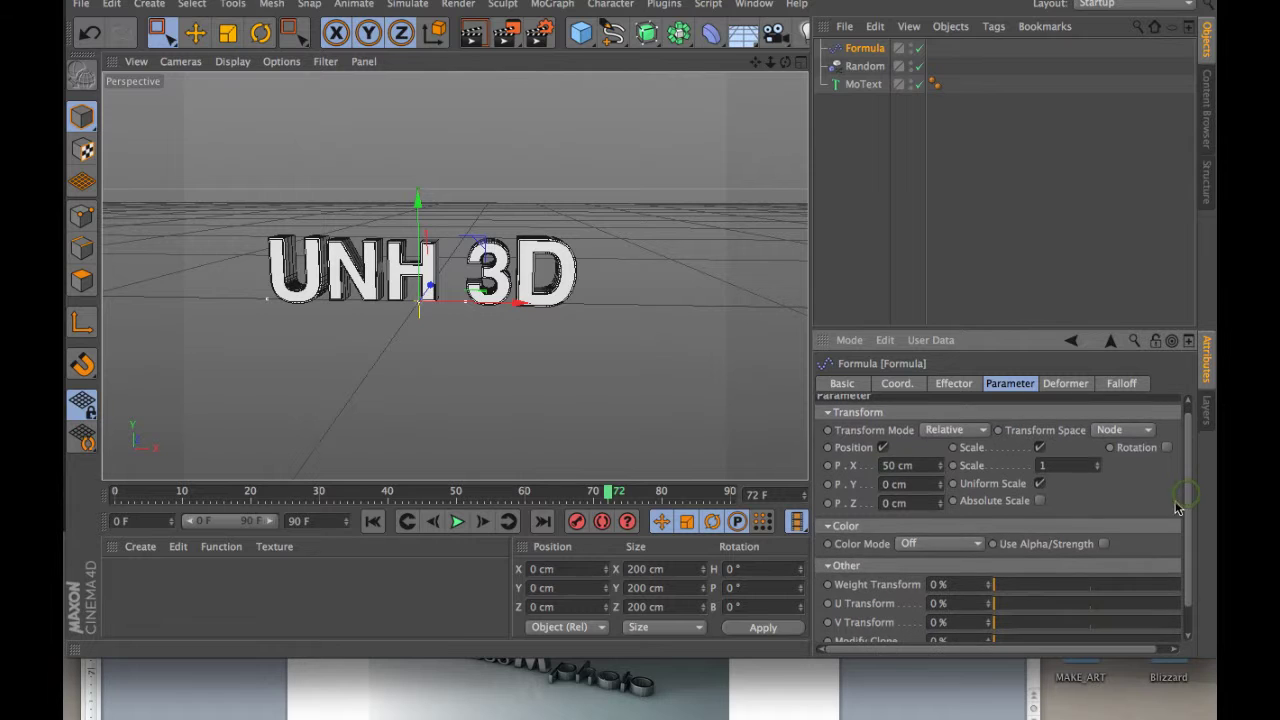
click(1040, 447)
click(882, 447)
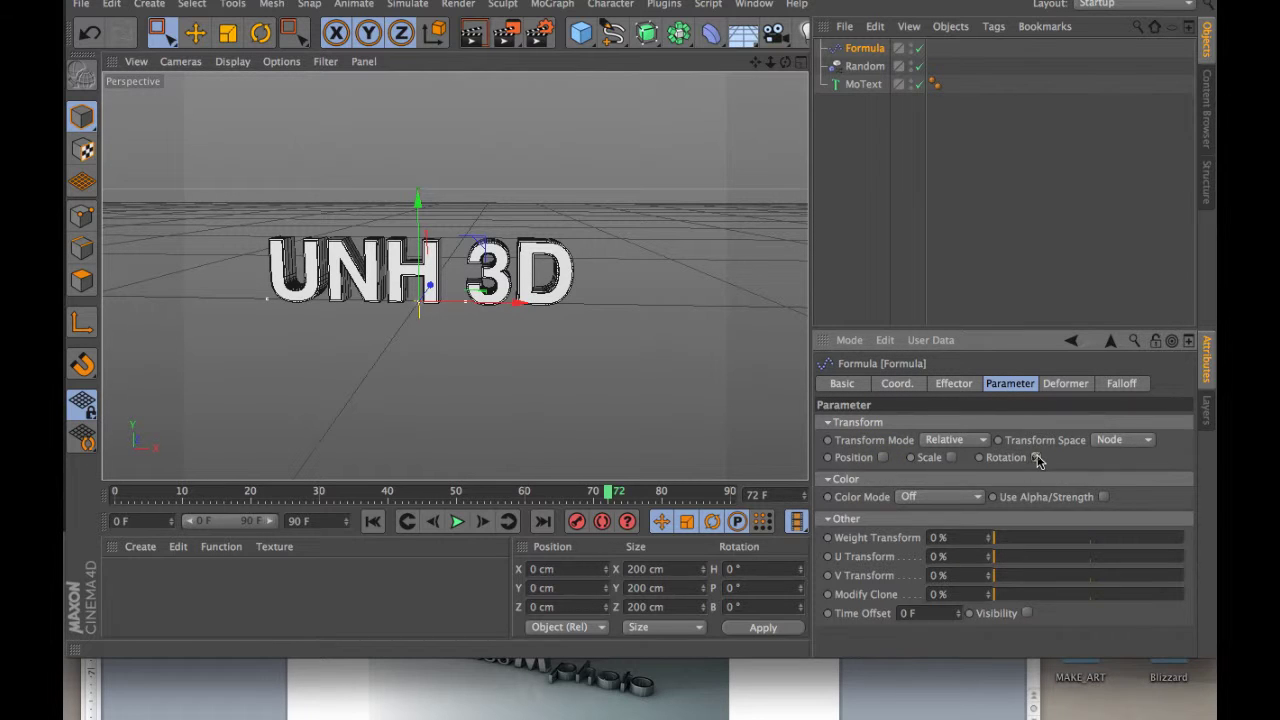
Enable Rotation on the Formula effector with R.H 278°, R.P 178° and R.B 269°.
click(1038, 458)
drag(1093, 496, 1096, 470)
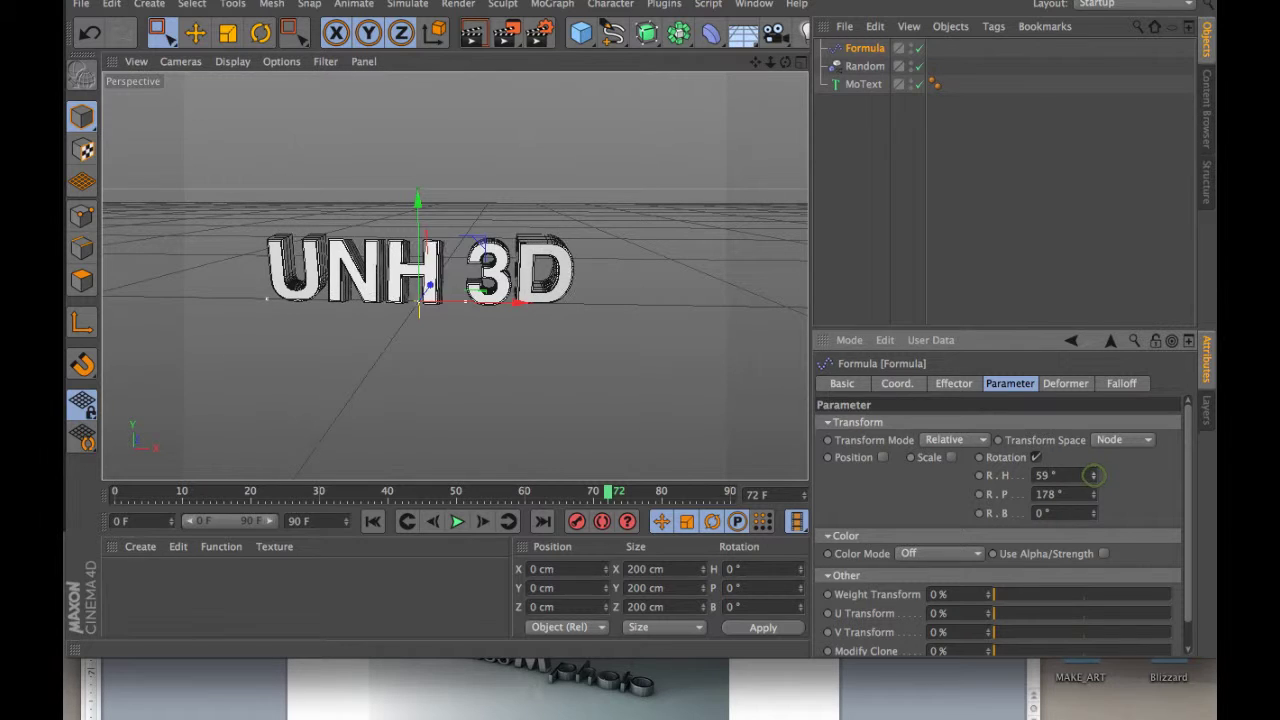
drag(1093, 513, 1094, 506)
Play the rotating letter animation and turn the Formula effector's Scale transform back on.
click(456, 522)
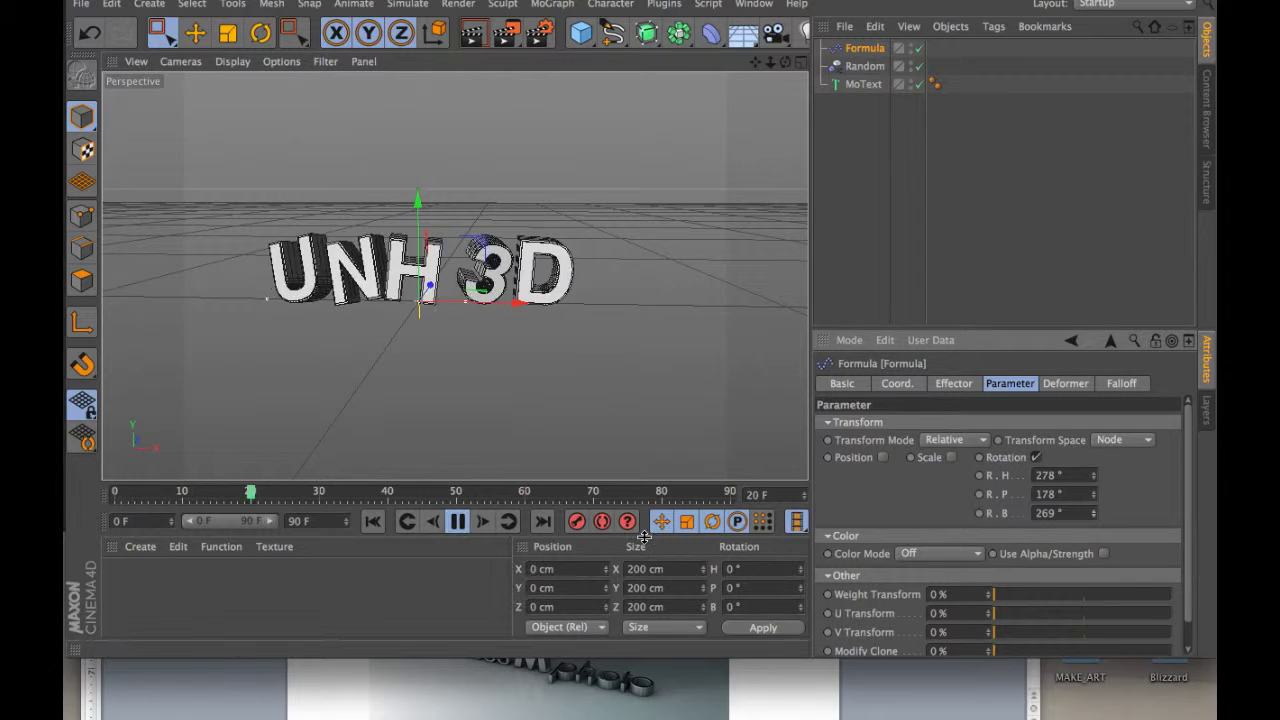
click(951, 457)
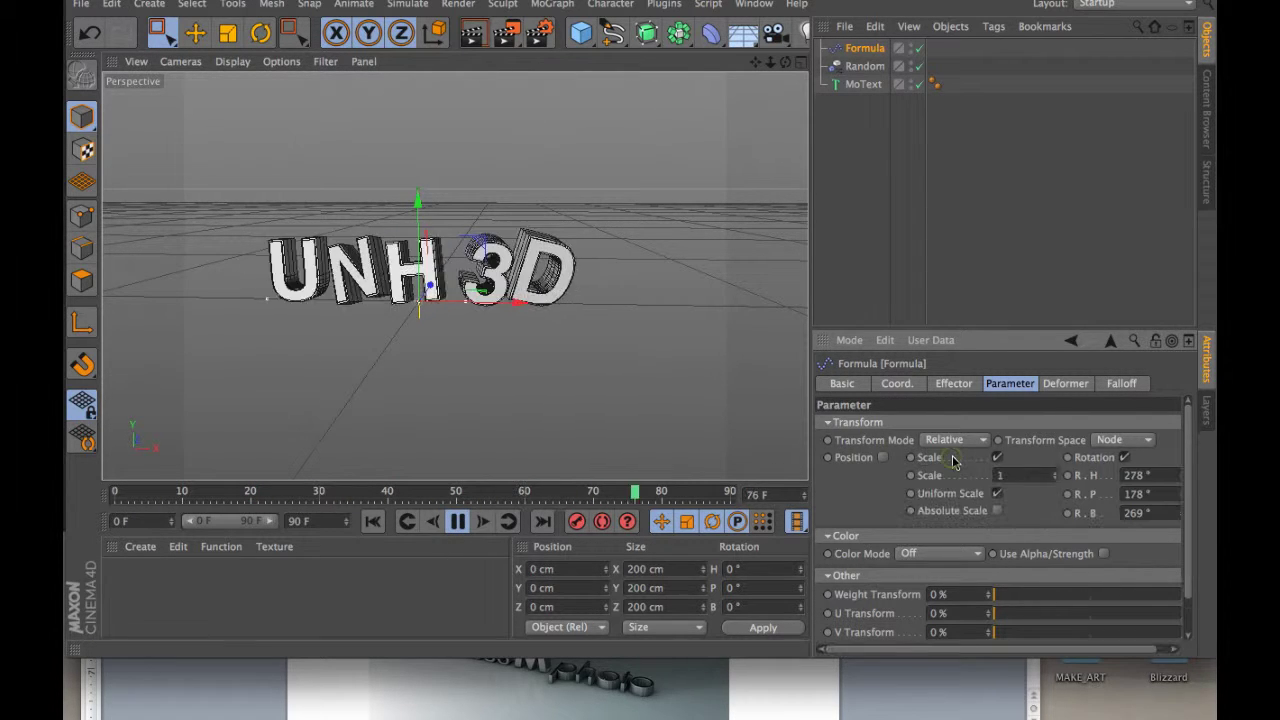
Turn the Formula effector's Position transform back on and lower its Maximum to 13%, previewing the letter animation.
click(882, 457)
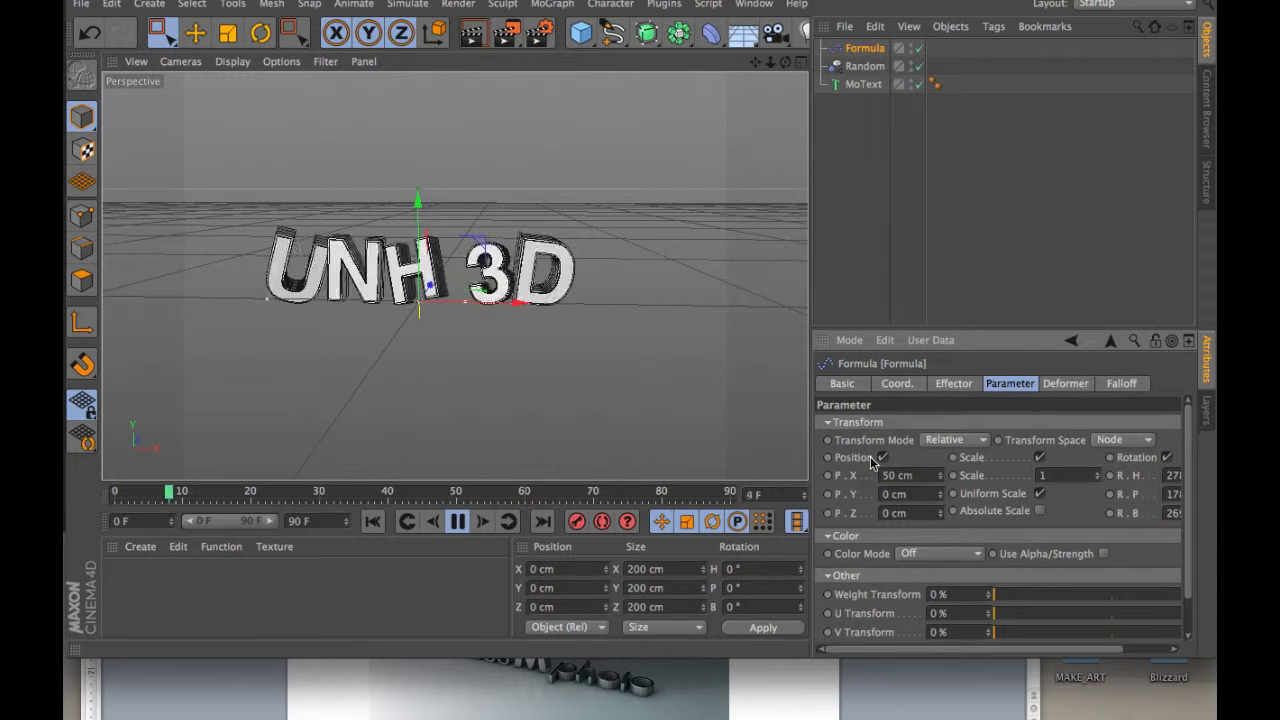
click(457, 521)
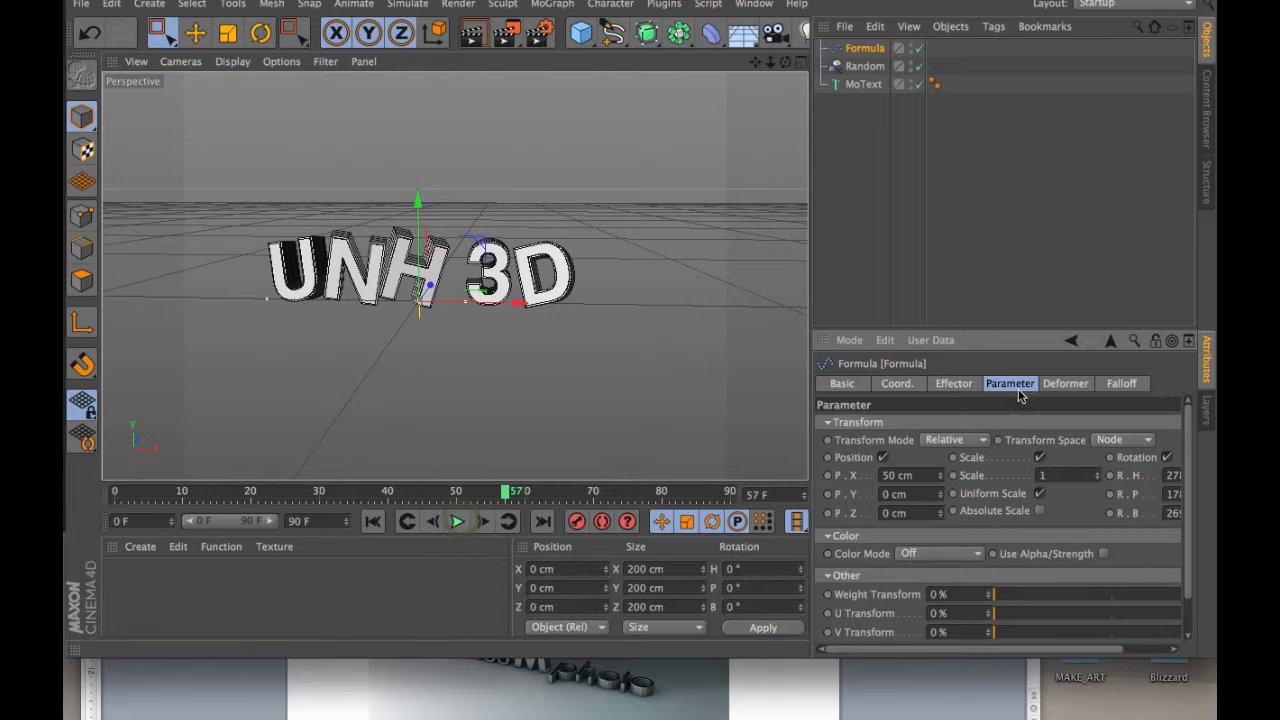
click(955, 384)
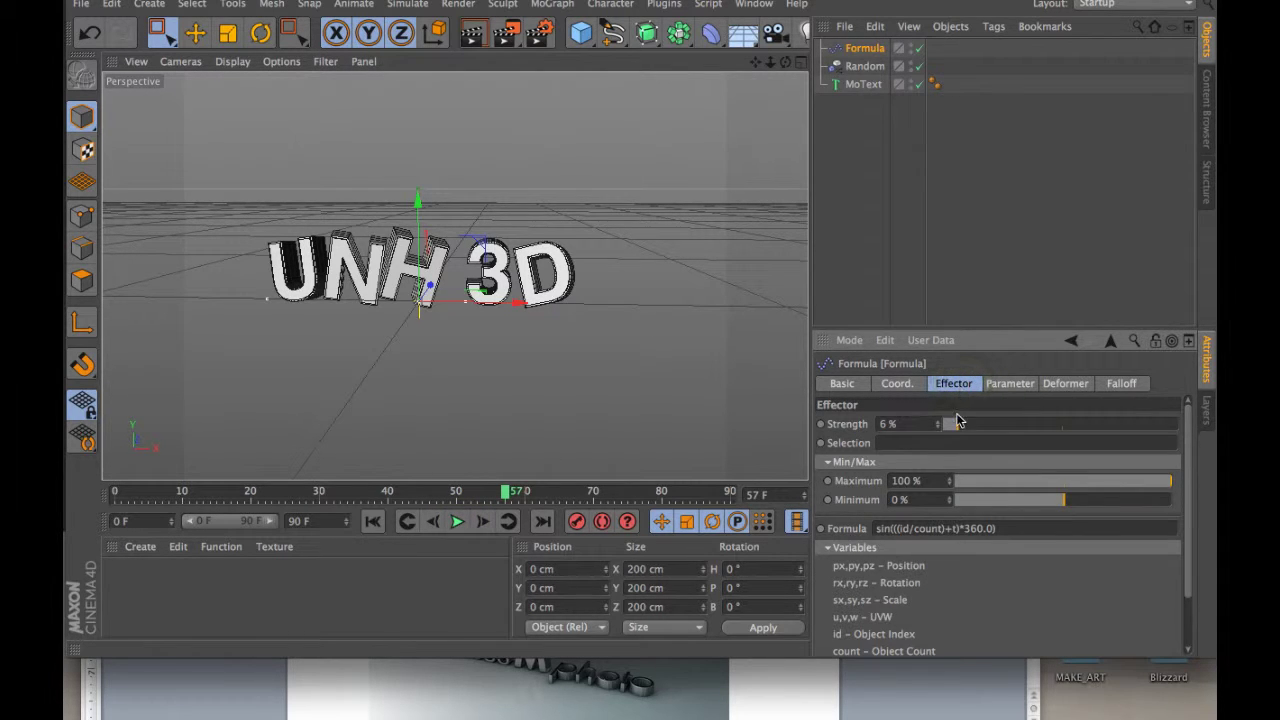
click(1078, 481)
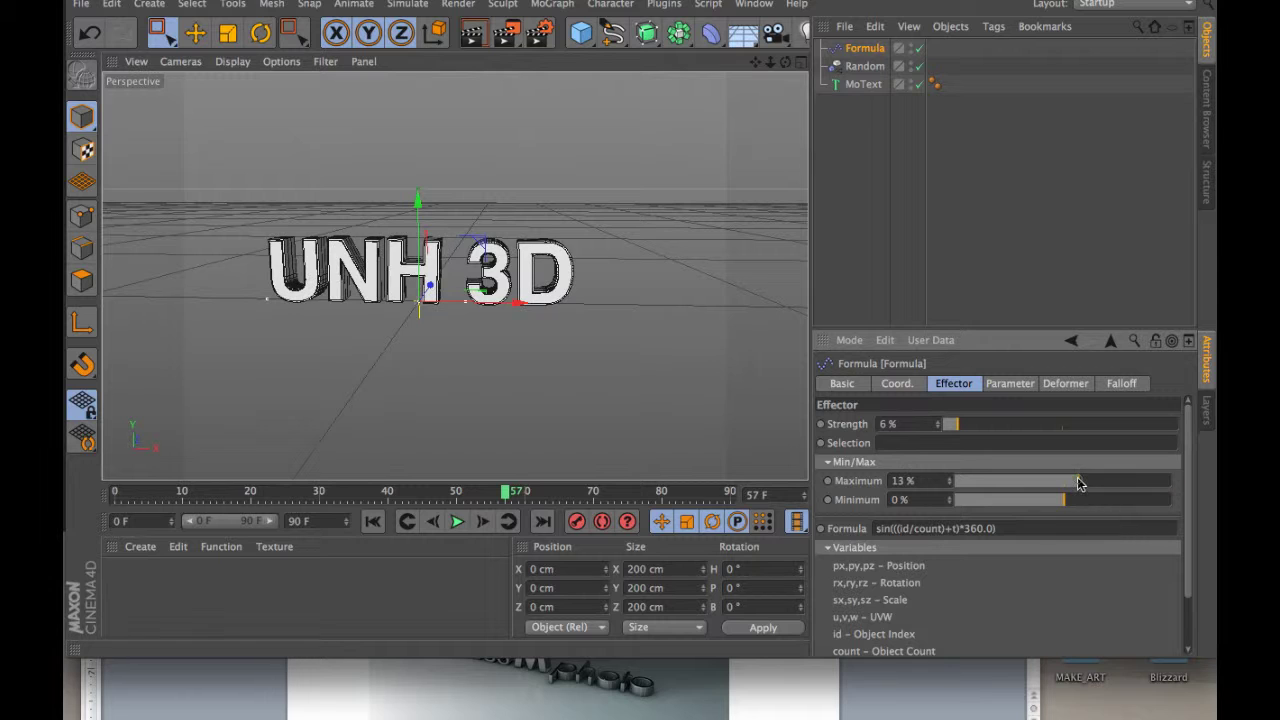
click(456, 521)
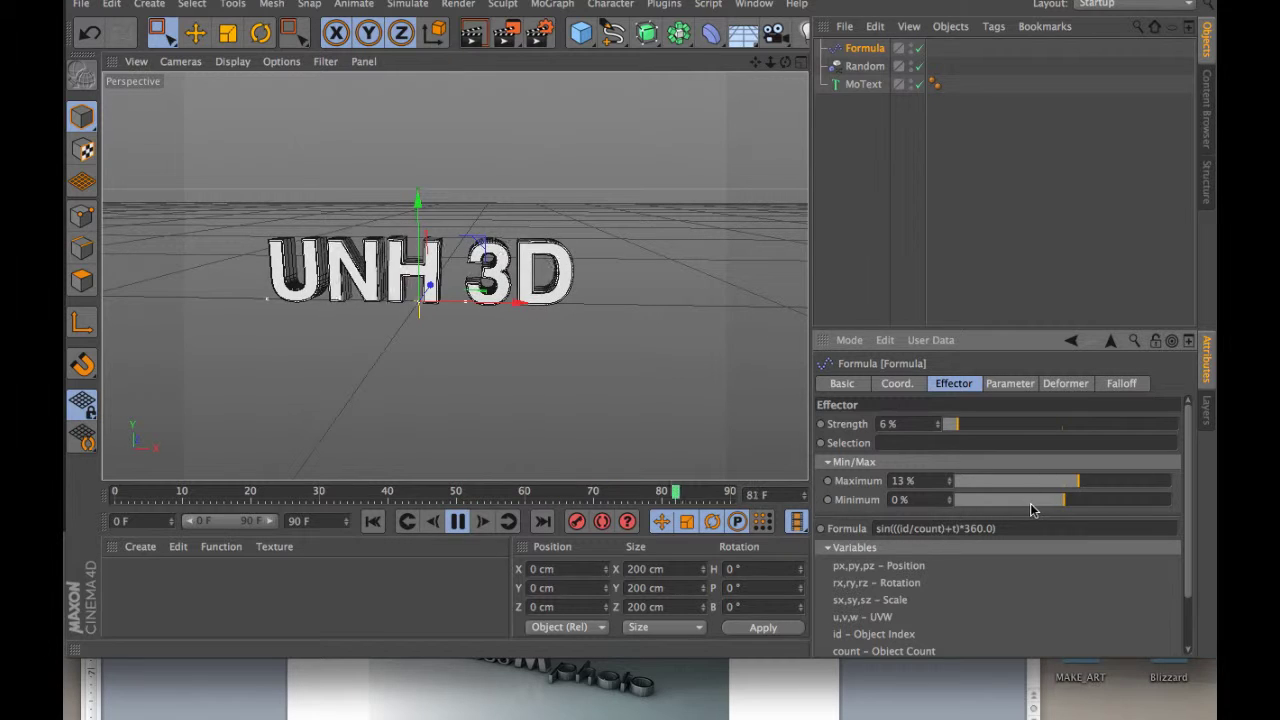
click(458, 521)
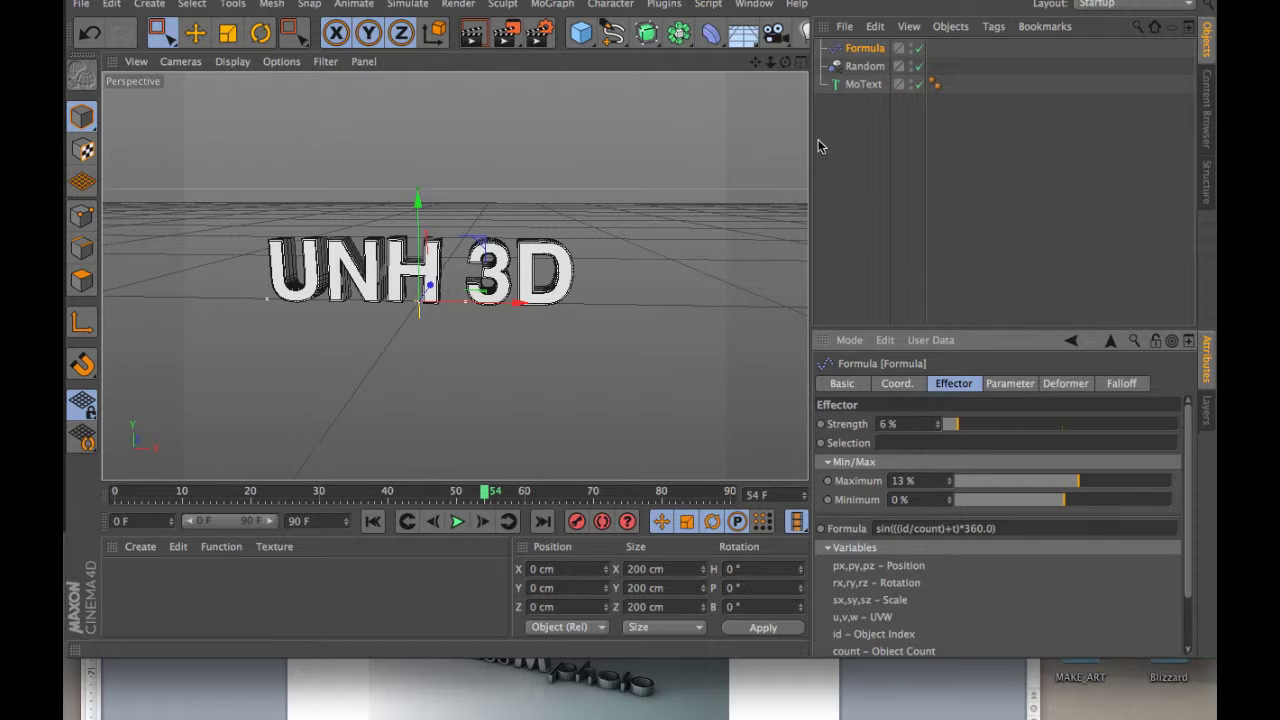
Raise the Random effector's strength to 37% and preview its combination with the Formula effector on the MoText letters.
click(857, 86)
drag(865, 66, 940, 446)
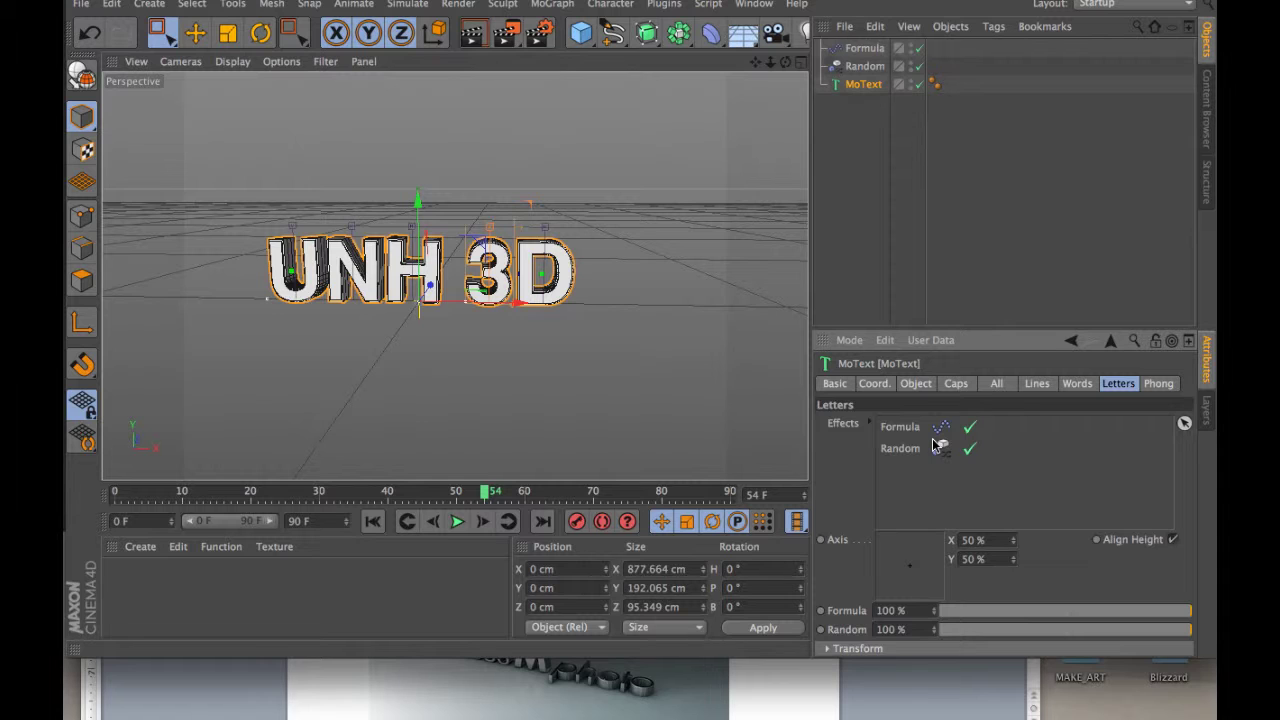
click(868, 67)
click(1016, 384)
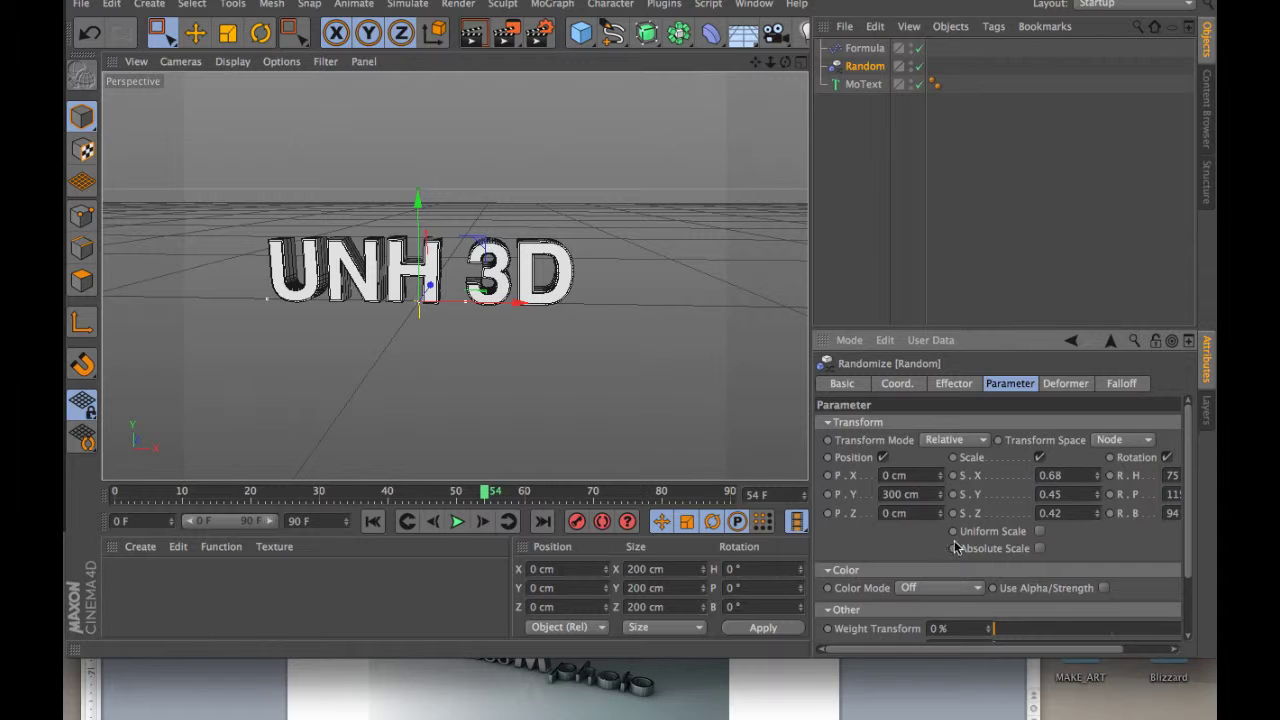
click(954, 384)
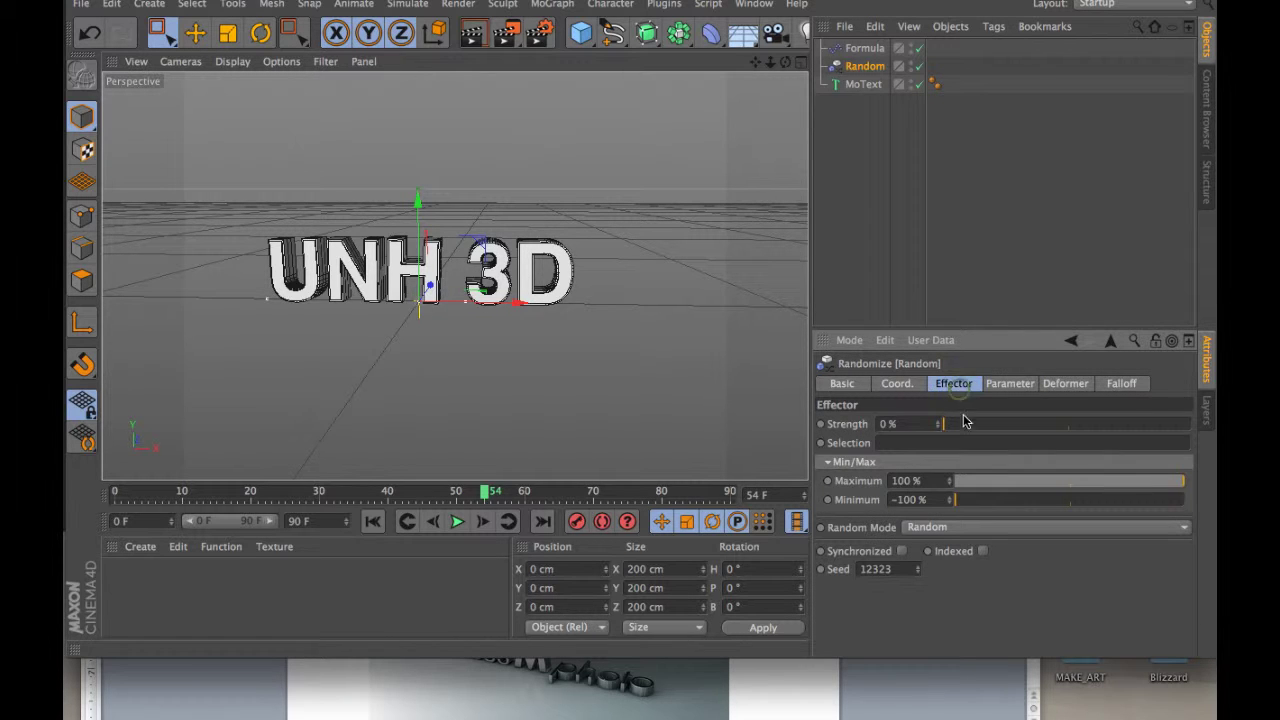
drag(943, 424, 1036, 430)
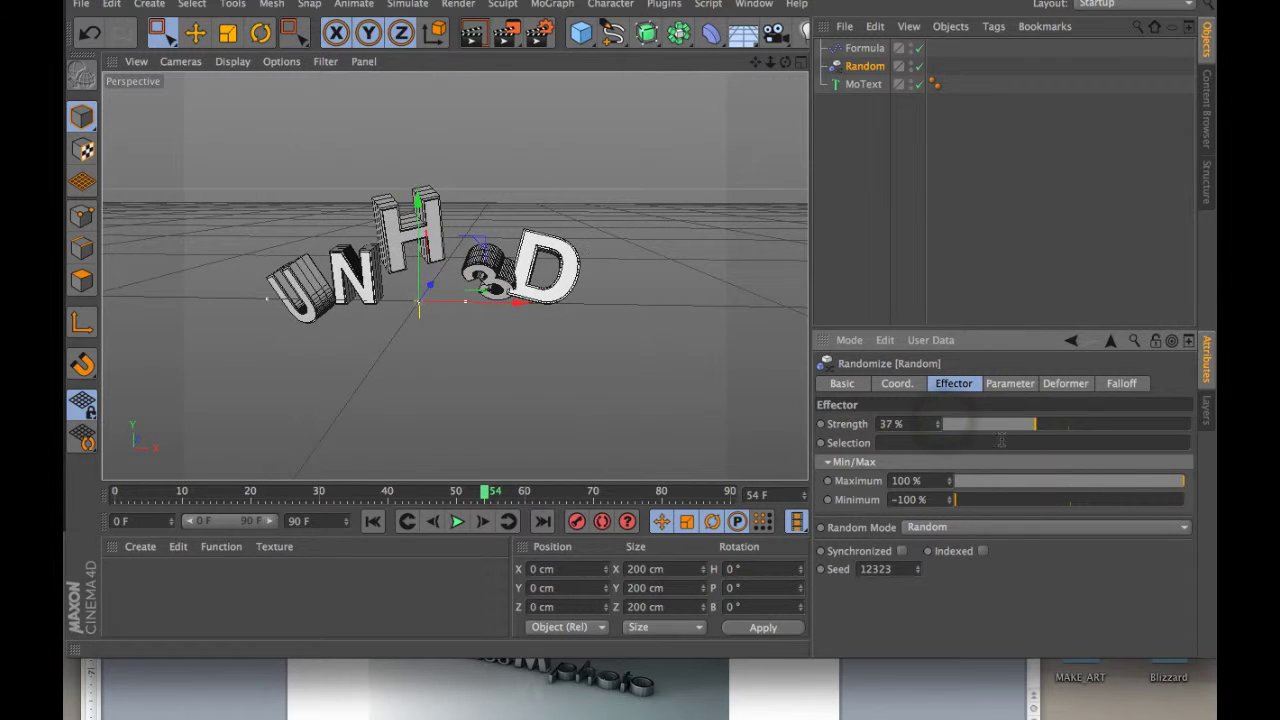
click(457, 521)
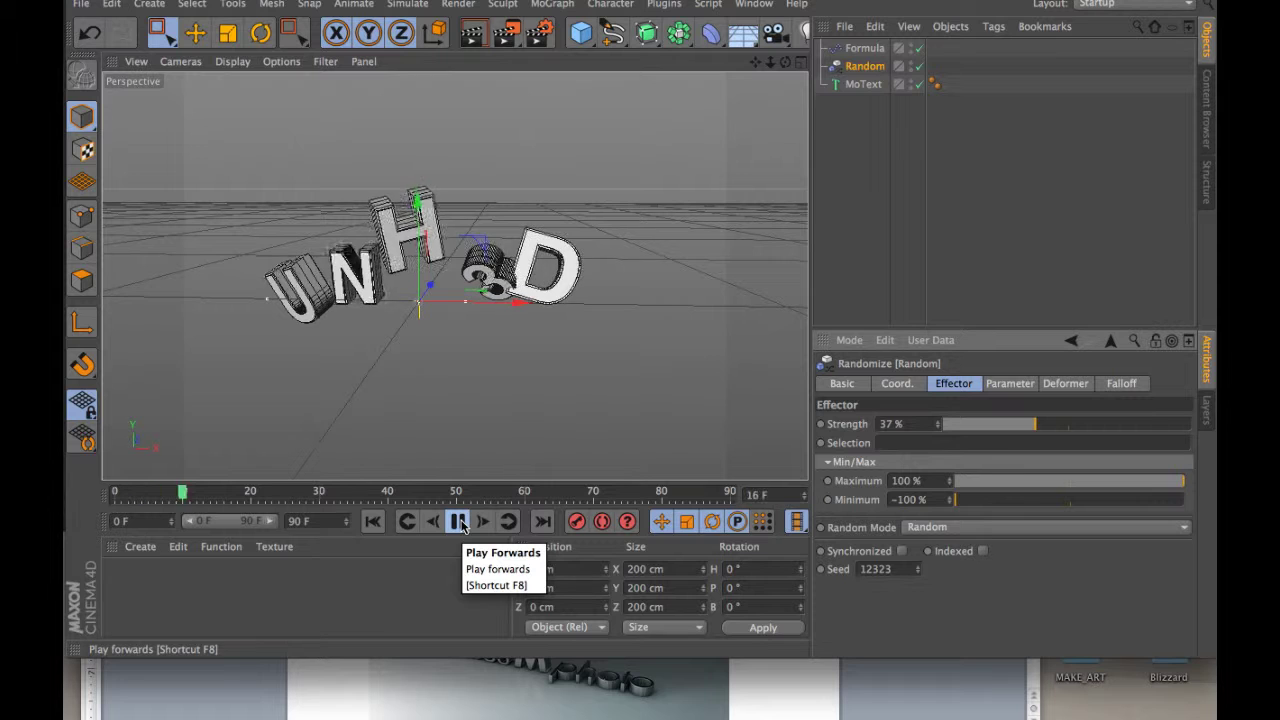
click(458, 521)
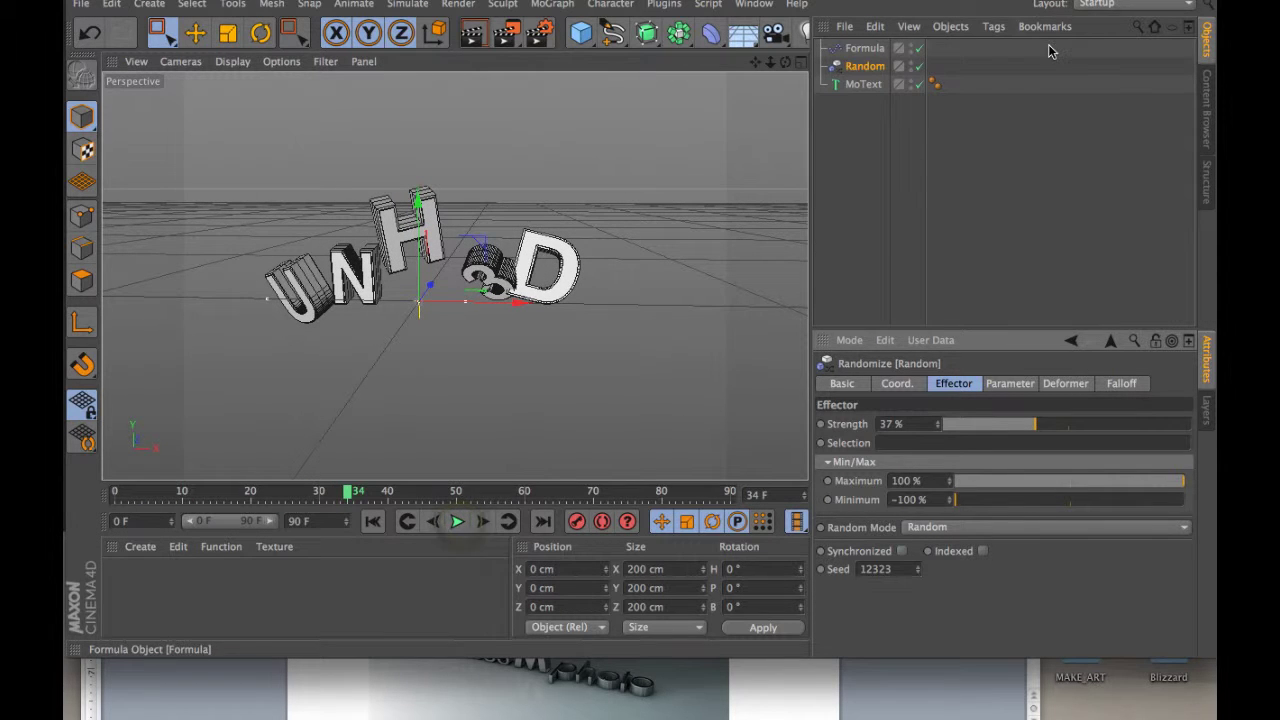